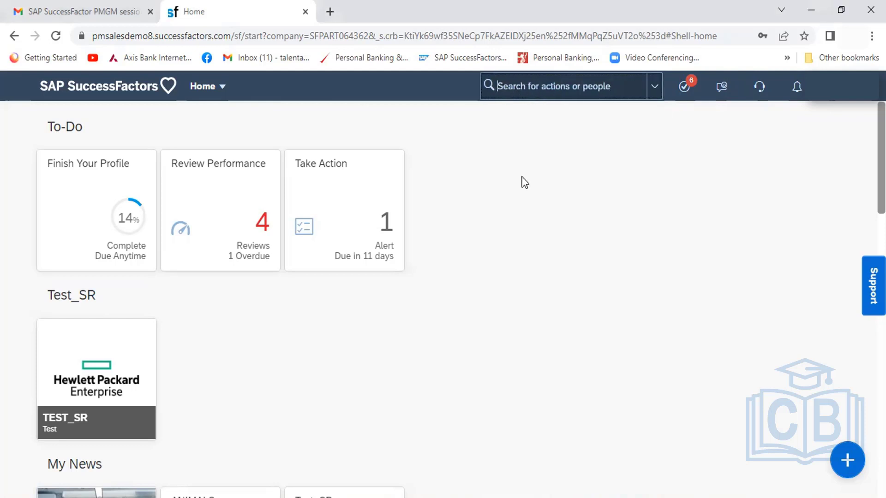
- Search the actions for "Manage template" and open the Manage Templates tool
{"action": "type", "text": "Ma"}
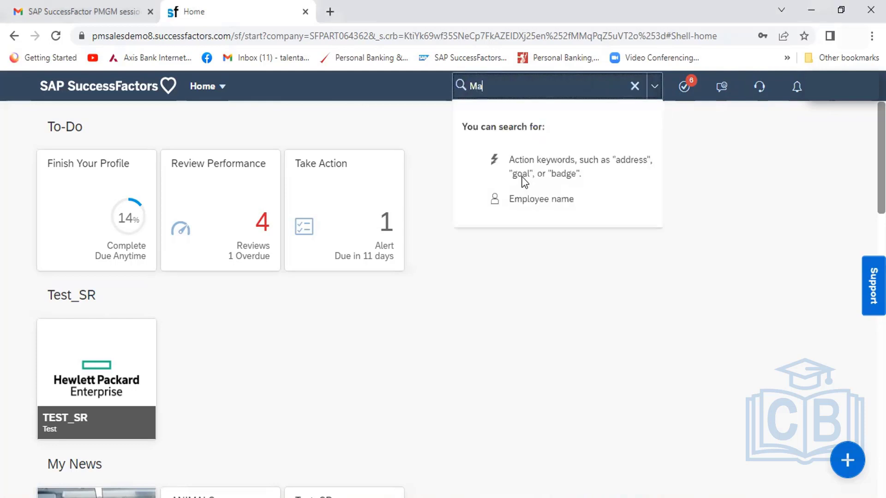
{"action": "type", "text": "nage"}
{"action": "key", "text": "Return"}
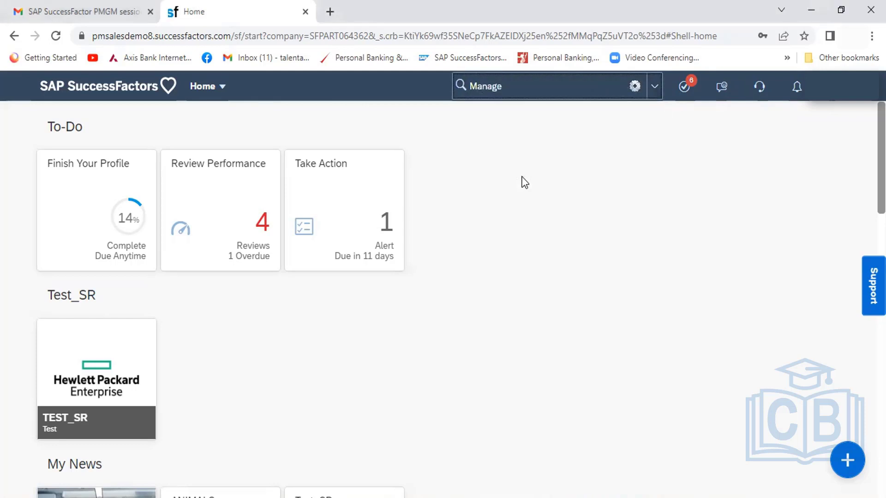
{"action": "type", "text": "tempate"}
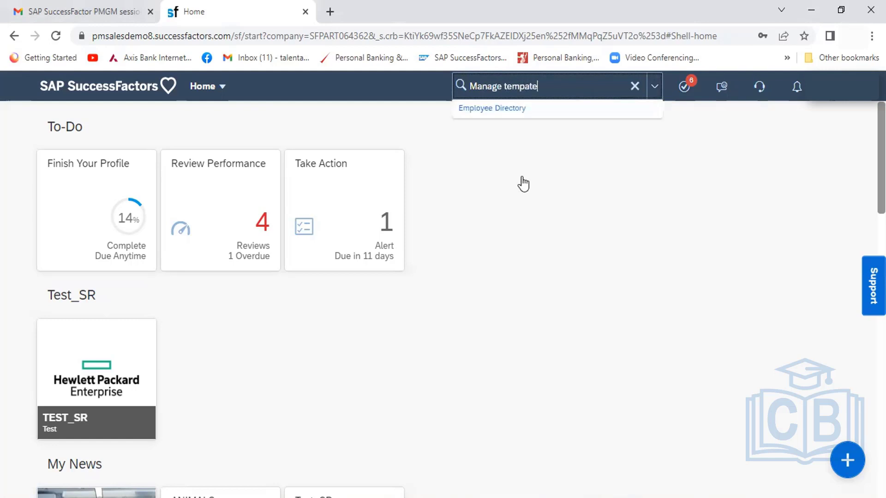
{"action": "type", "text": "s"}
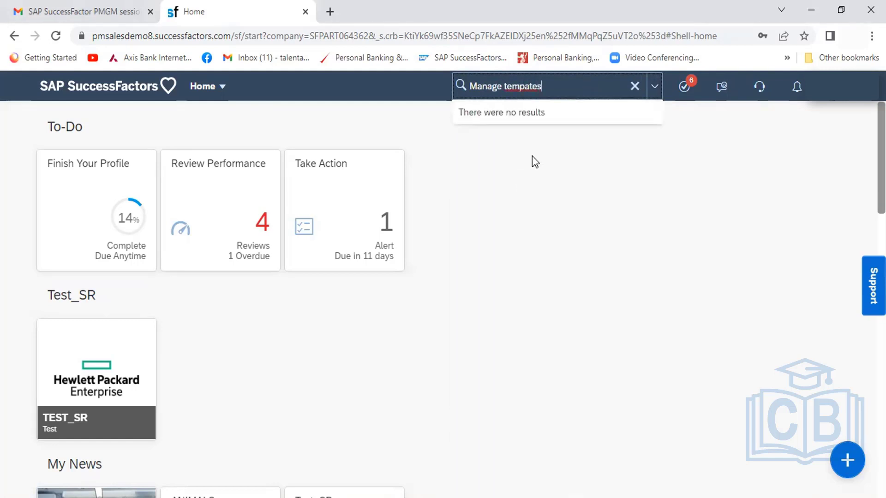
{"action": "key", "text": "BackSpace"}
{"action": "key", "text": "BackSpace"}
{"action": "key", "text": "BackSpace"}
{"action": "key", "text": "BackSpace"}
{"action": "key", "text": "BackSpace"}
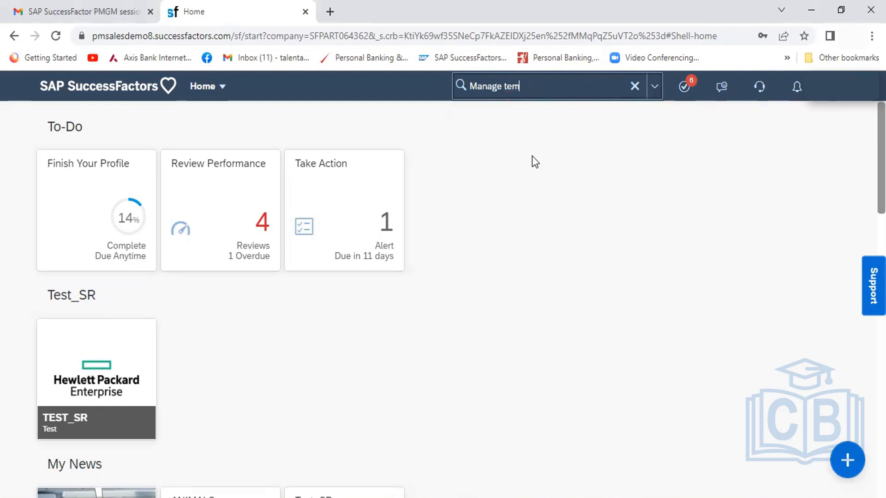
{"action": "type", "text": "plate"}
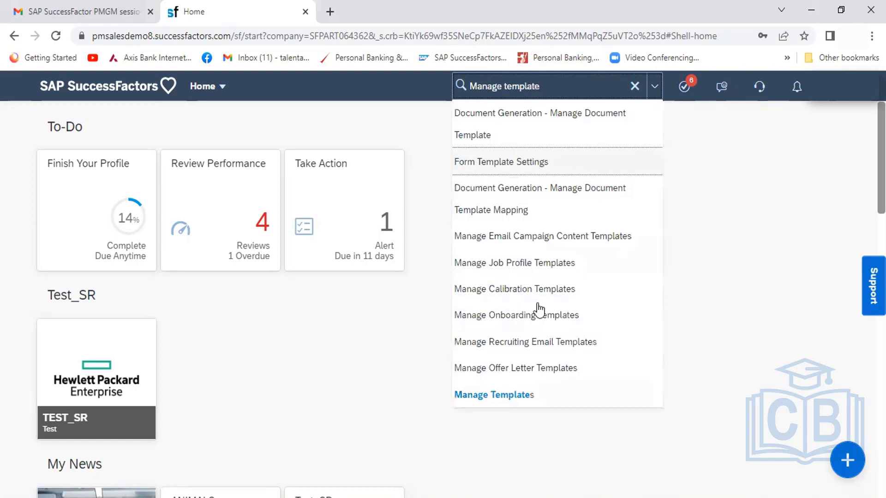
{"action": "left_click", "coordinate": [513, 400]}
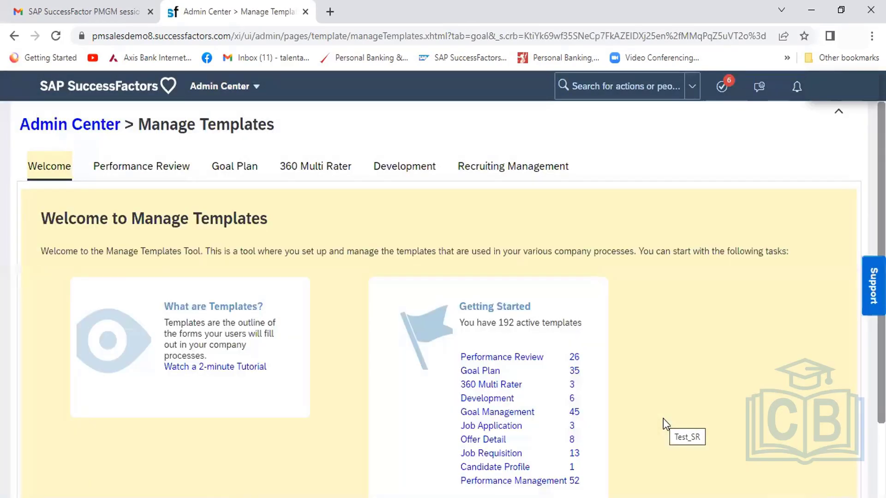
- Open the HCL_Performance Review_2021-2022 template from the list of performance review templates
{"action": "left_click", "coordinate": [155, 175]}
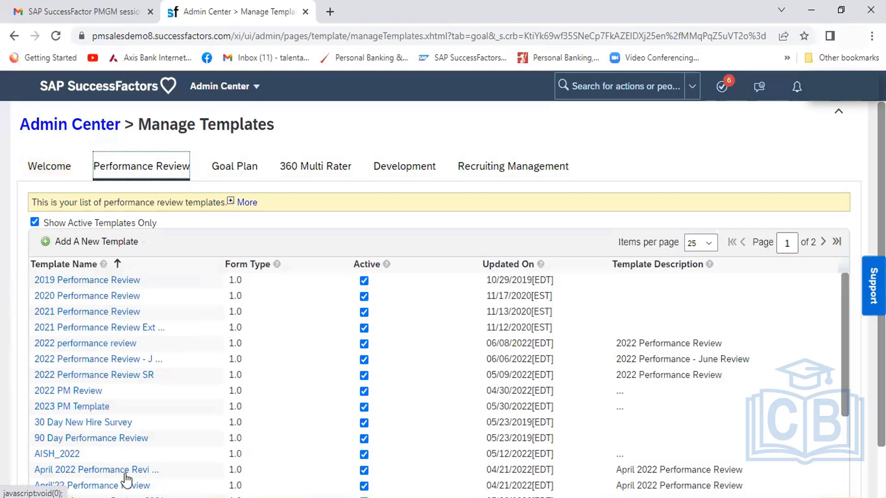
{"action": "scroll", "coordinate": [124, 476], "scroll_direction": "down", "scroll_amount": 2}
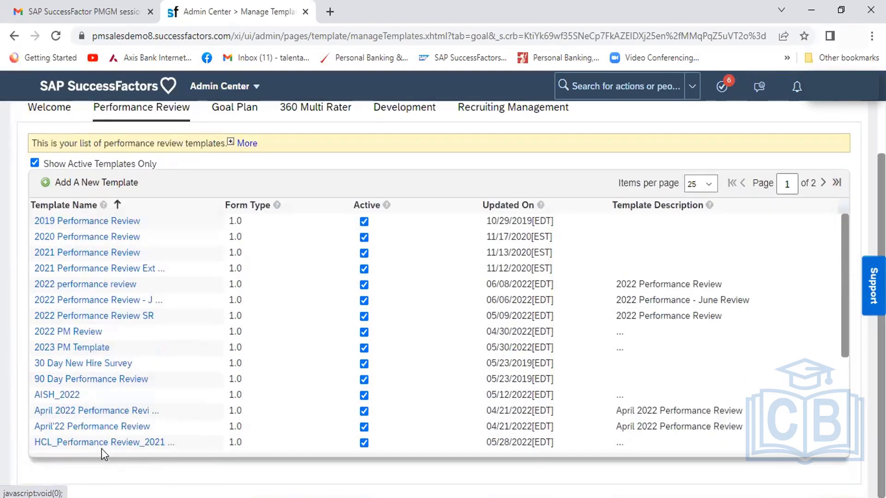
{"action": "left_click", "coordinate": [102, 443]}
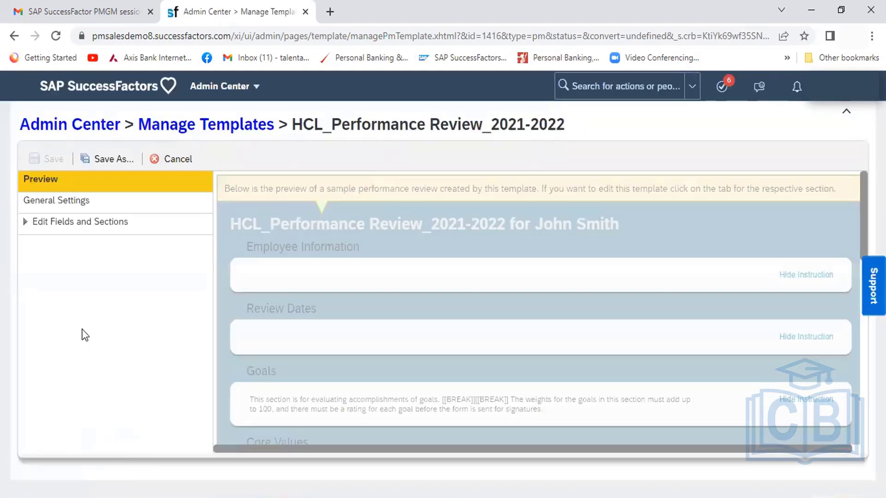
- Examine the settings of the template's Goals, Core Values and Role Specific Competencies sections, including their section types
{"action": "left_click", "coordinate": [95, 227]}
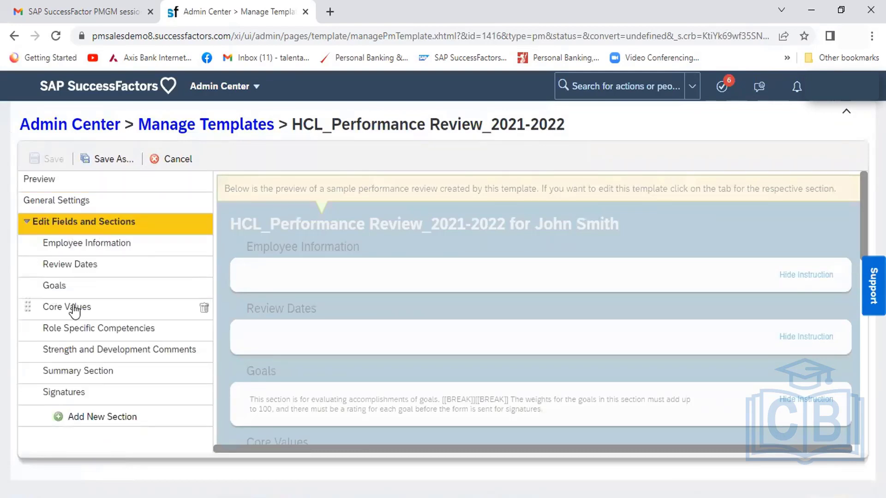
{"action": "left_click", "coordinate": [64, 289]}
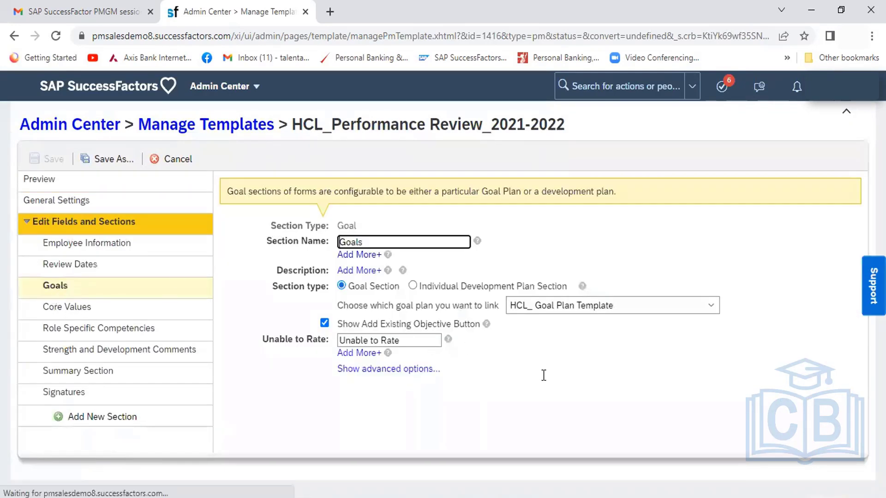
{"action": "scroll", "coordinate": [805, 368], "scroll_direction": "down", "scroll_amount": 3}
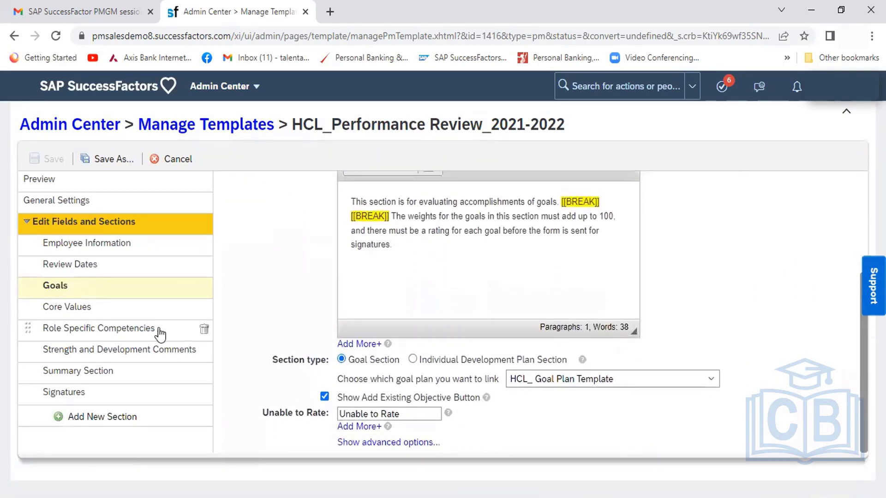
{"action": "left_click", "coordinate": [68, 309]}
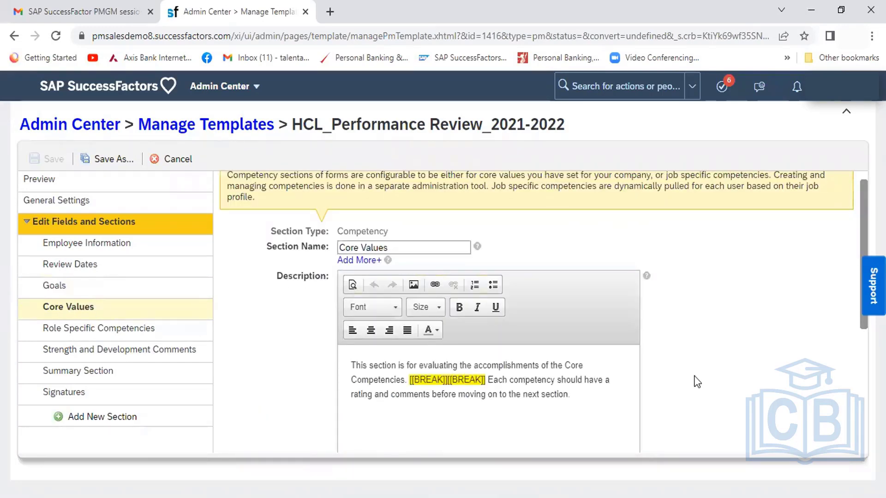
{"action": "scroll", "coordinate": [696, 382], "scroll_direction": "down", "scroll_amount": 5}
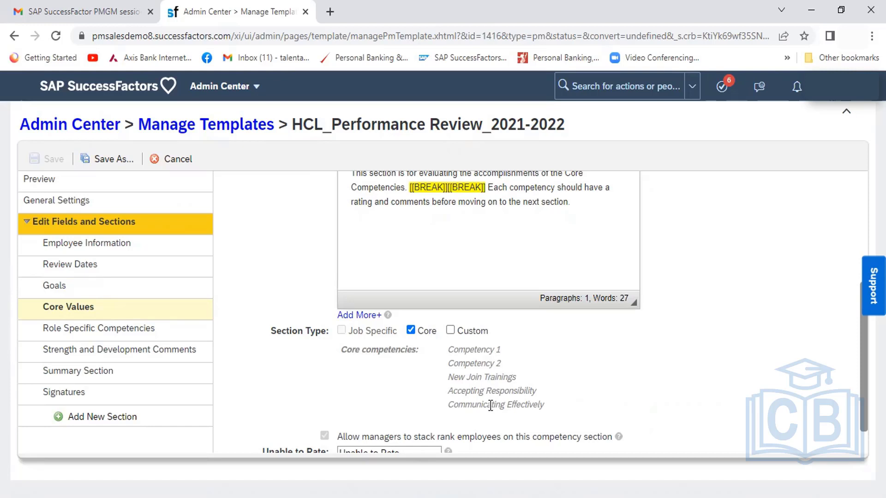
{"action": "left_click", "coordinate": [121, 332]}
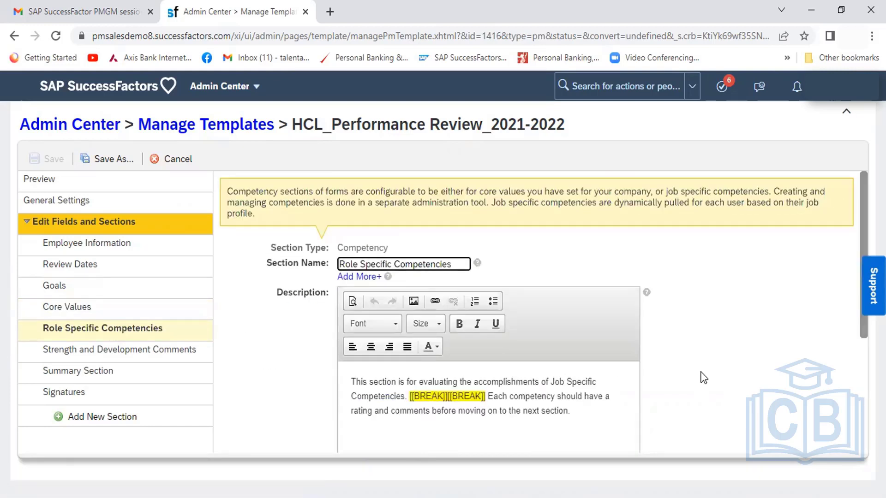
{"action": "scroll", "coordinate": [703, 378], "scroll_direction": "down", "scroll_amount": 4}
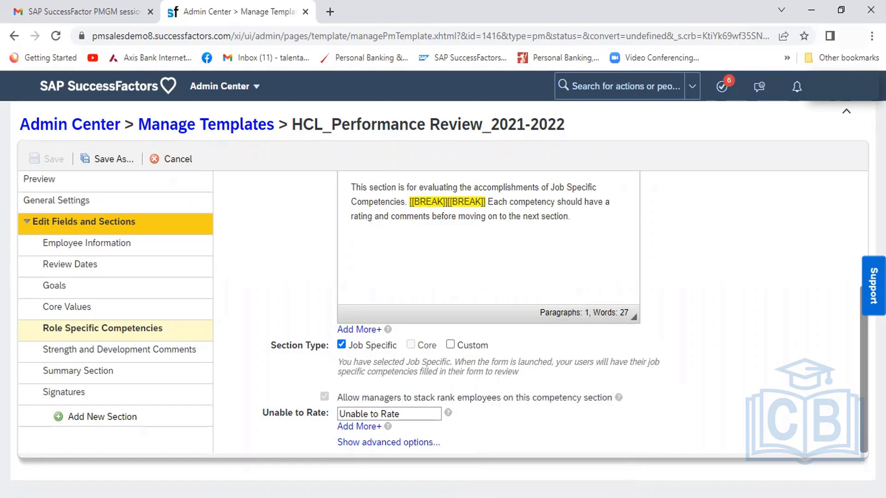
- Switch to the ITM_6th Batch workbook in Excel and look over the Job Specific Competencies checklist in column C
{"action": "left_click", "coordinate": [630, 497]}
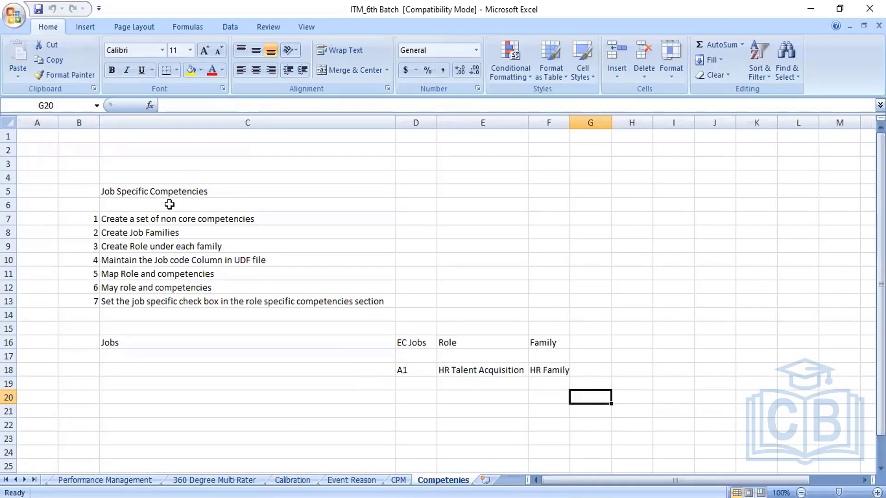
{"action": "left_click", "coordinate": [160, 192]}
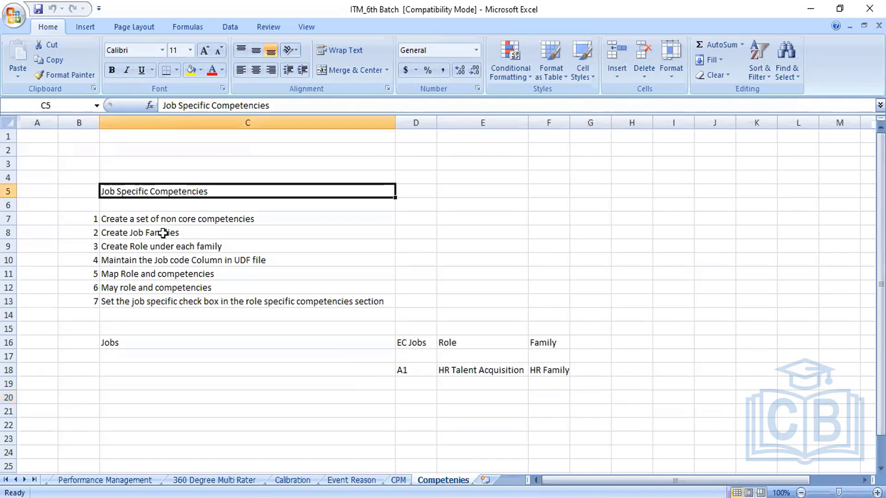
{"action": "key", "text": "Down"}
{"action": "key", "text": "Down"}
{"action": "key", "text": "Down"}
{"action": "key", "text": "Down"}
{"action": "key", "text": "Down"}
{"action": "key", "text": "Down"}
{"action": "key", "text": "Down"}
{"action": "key", "text": "Down"}
{"action": "key", "text": "Down"}
{"action": "key", "text": "Down"}
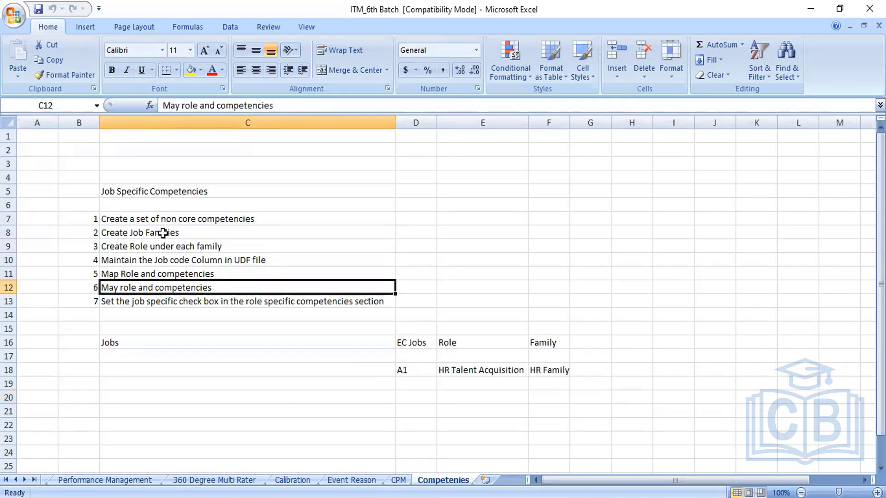
{"action": "key", "text": "Up"}
{"action": "key", "text": "Up"}
{"action": "key", "text": "Up"}
{"action": "key", "text": "Up"}
{"action": "key", "text": "Up"}
{"action": "key", "text": "Up"}
{"action": "key", "text": "Up"}
{"action": "key", "text": "Up"}
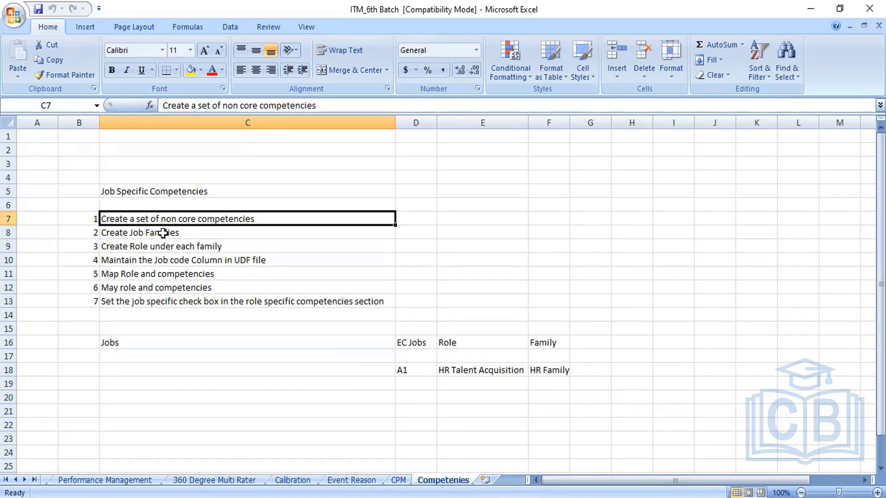
- Read the checklist items one by one, from creating job families to setting the job specific check box
{"action": "left_click", "coordinate": [164, 233]}
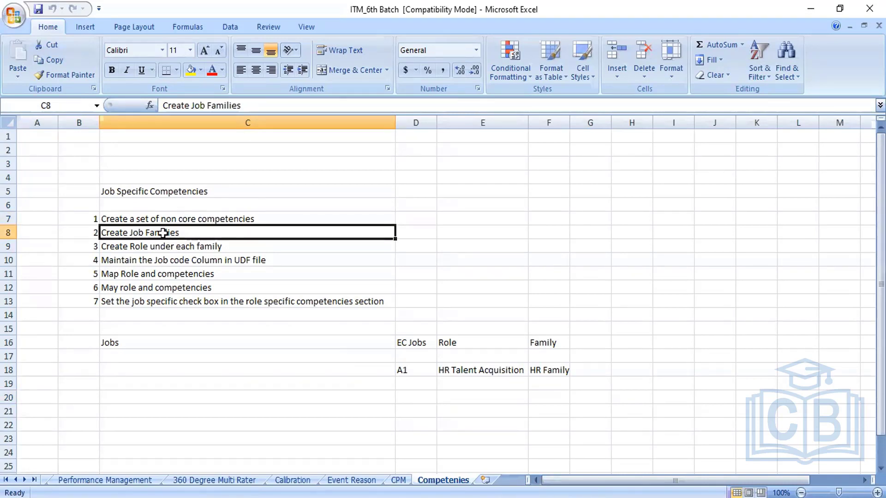
{"action": "key", "text": "Down"}
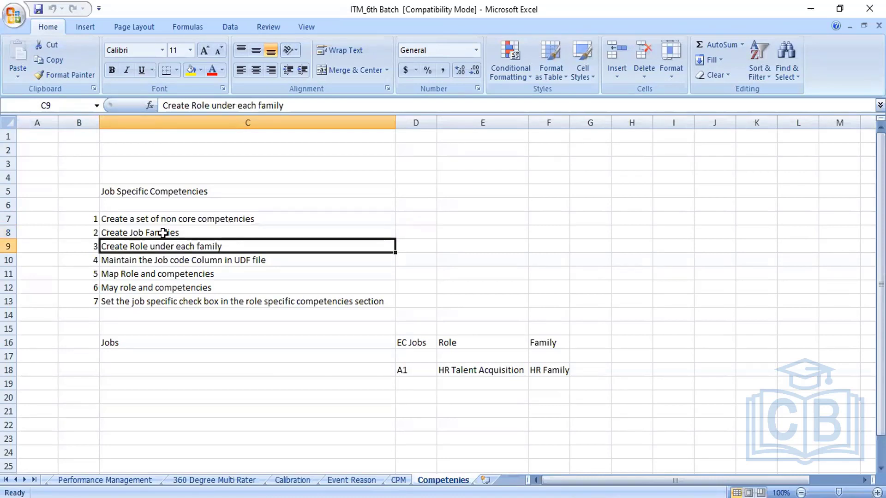
{"action": "left_click", "coordinate": [163, 233]}
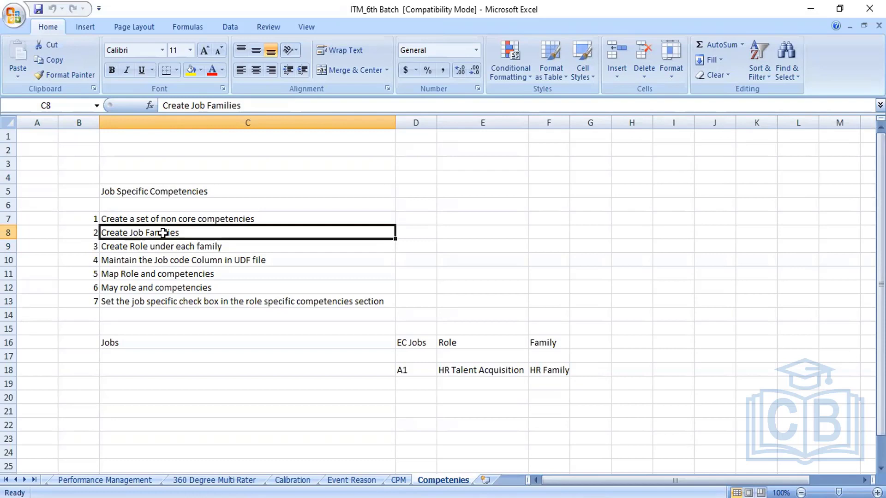
{"action": "left_click", "coordinate": [165, 248]}
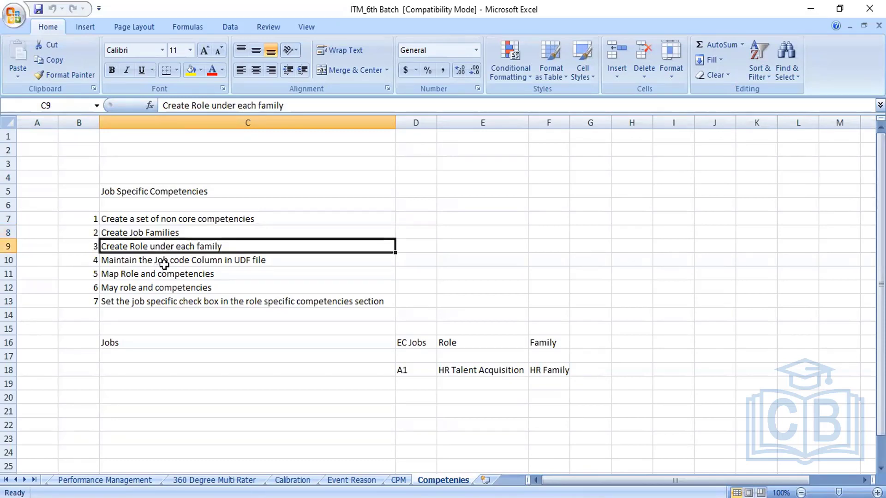
{"action": "left_click", "coordinate": [187, 262]}
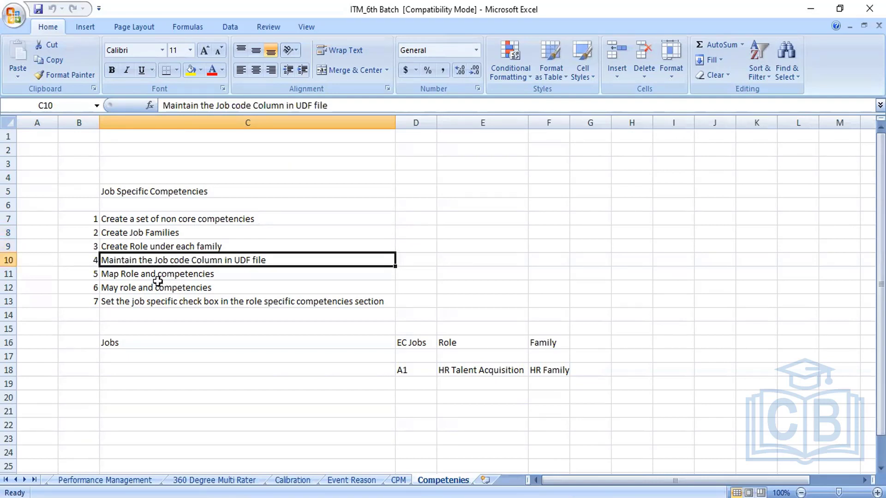
{"action": "left_click", "coordinate": [158, 276]}
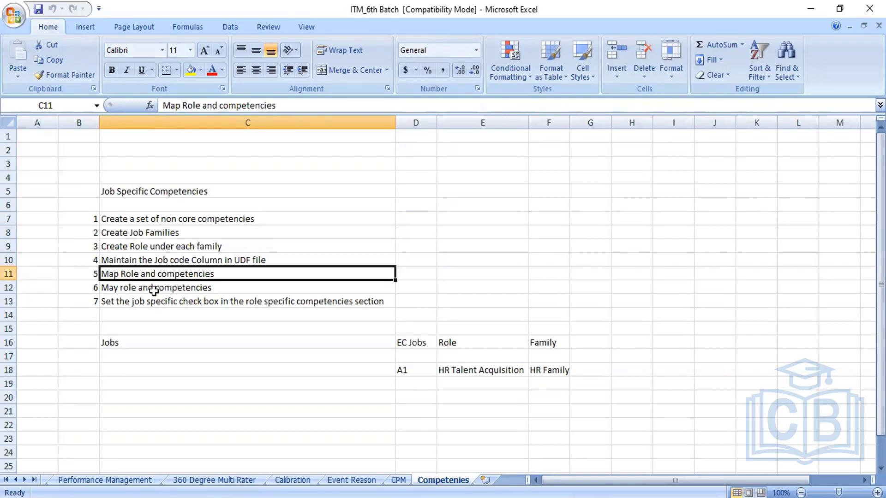
{"action": "left_click", "coordinate": [152, 289]}
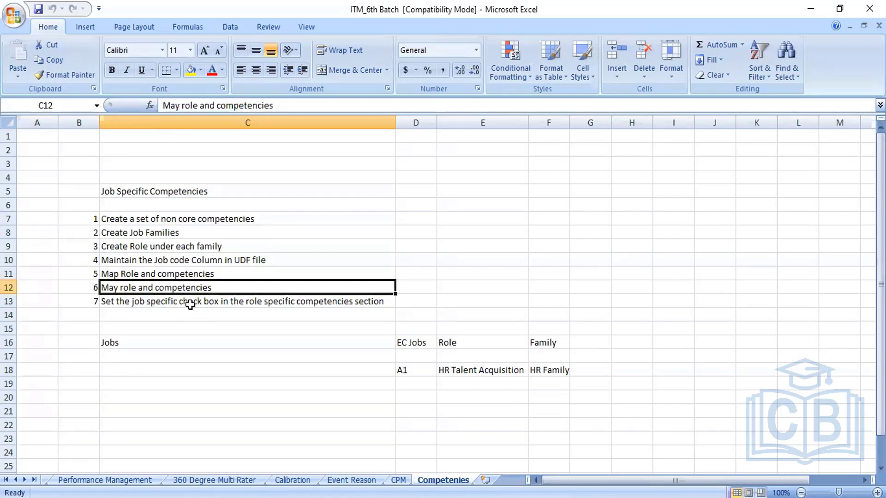
{"action": "left_click", "coordinate": [220, 304]}
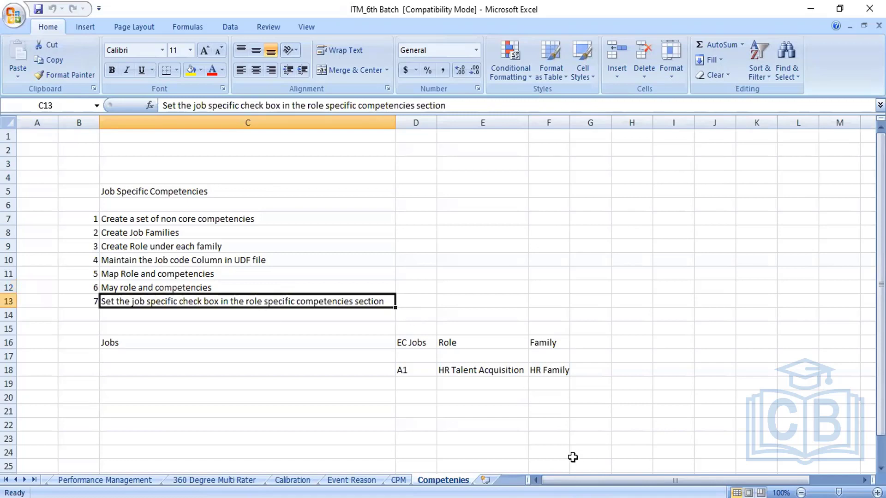
- Return to SAP SuccessFactors in Chrome and duplicate the browser tab showing the performance review template
{"action": "key", "text": "alt+Tab"}
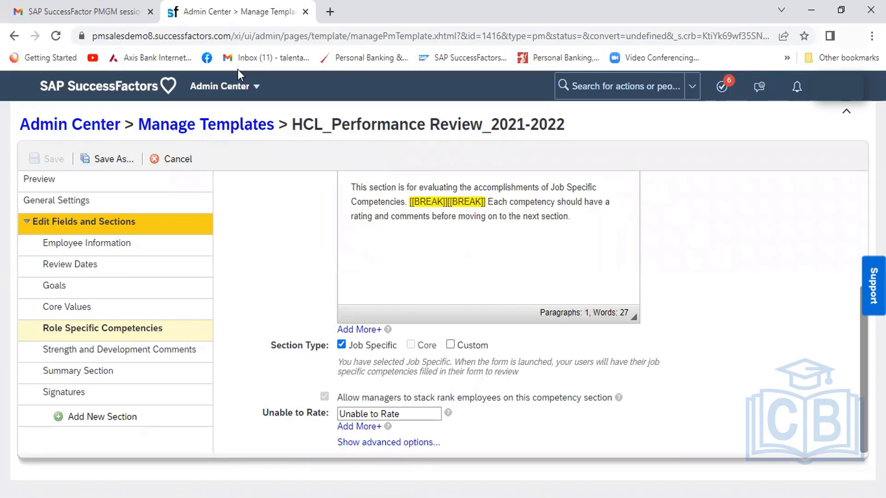
{"action": "left_click", "coordinate": [217, 13]}
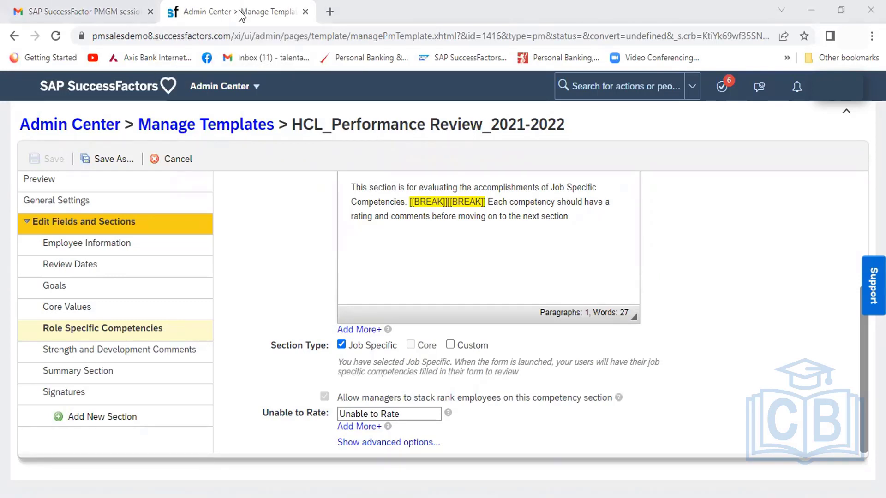
{"action": "right_click", "coordinate": [239, 13]}
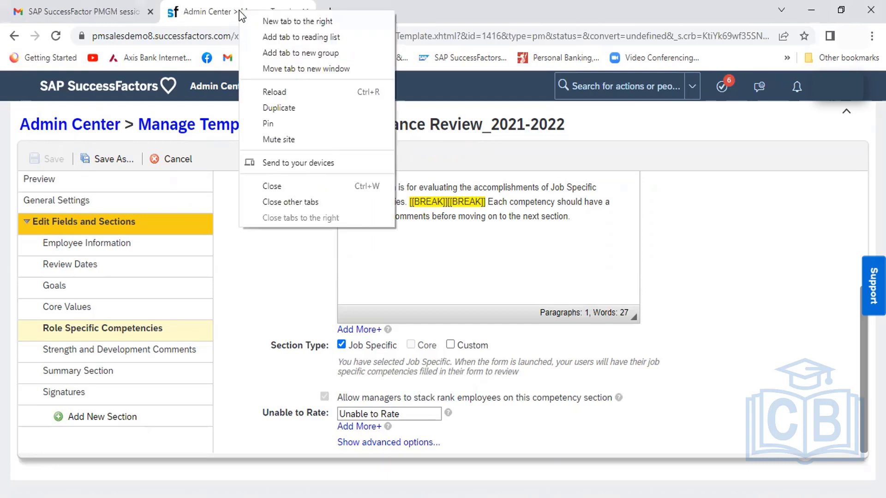
{"action": "left_click", "coordinate": [276, 107]}
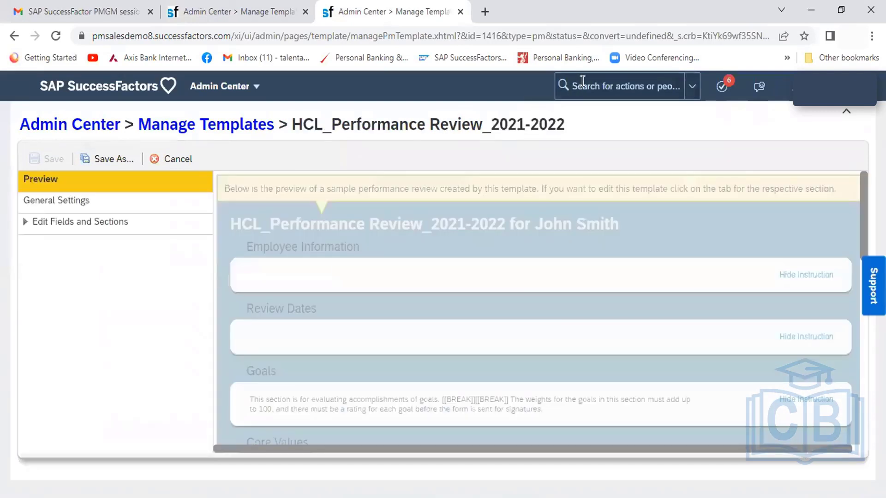
- Search for "Manage job profile" and open the Manage Job Profile Templates page
{"action": "left_click", "coordinate": [582, 88]}
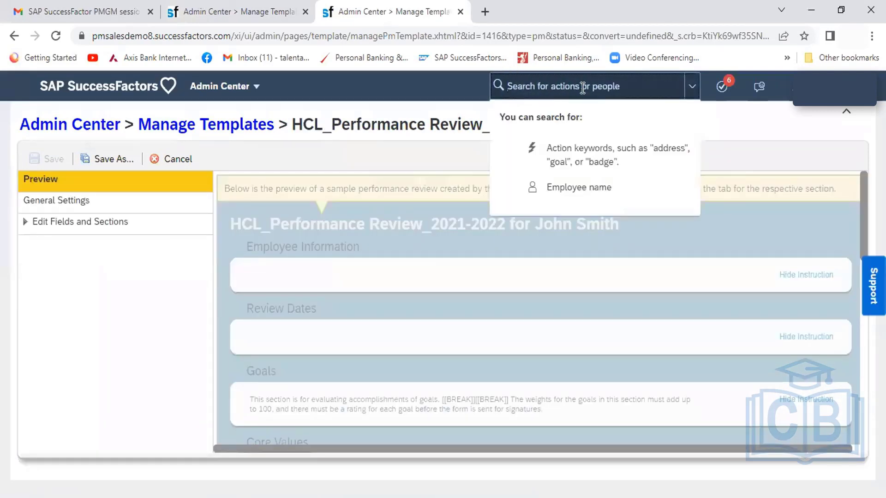
{"action": "type", "text": "Manage"}
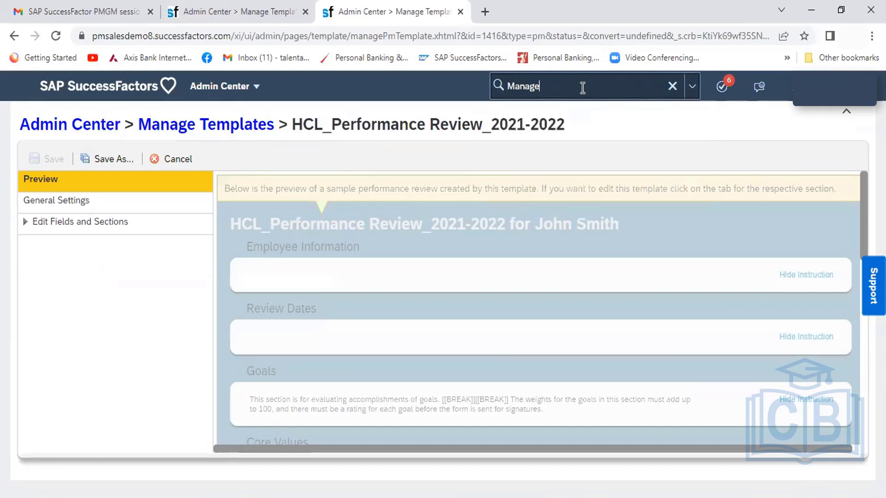
{"action": "type", "text": " job profile"}
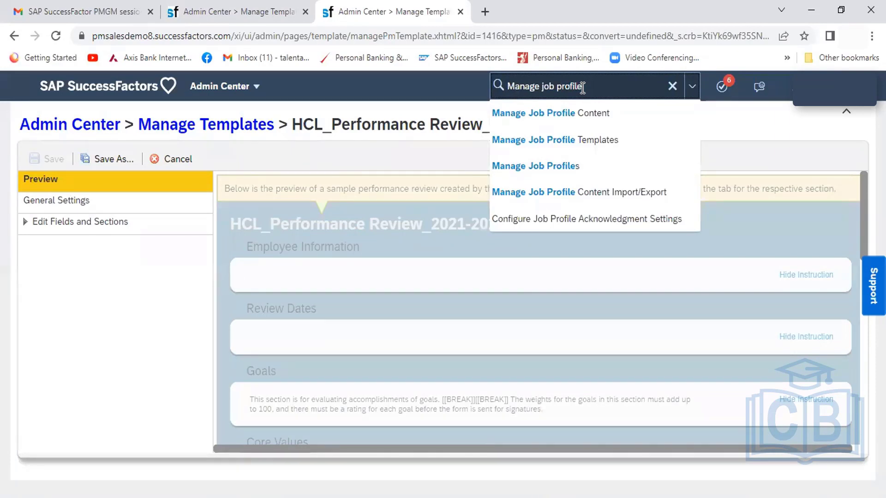
{"action": "left_click", "coordinate": [574, 144]}
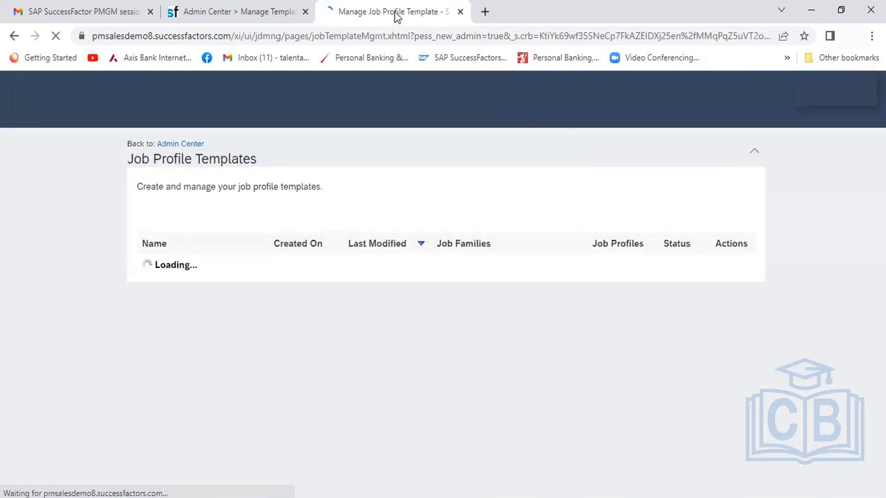
- Duplicate the browser tab showing Job Profile Templates and return to the original tab
{"action": "right_click", "coordinate": [395, 12]}
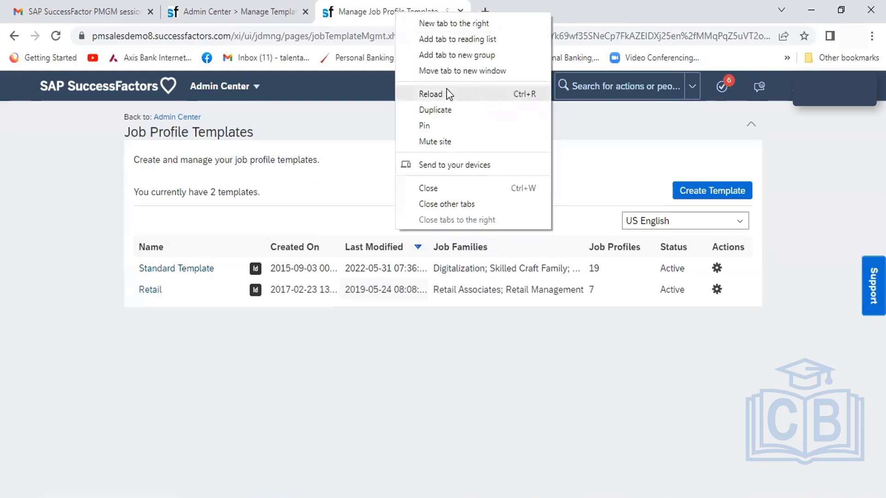
{"action": "left_click", "coordinate": [455, 112]}
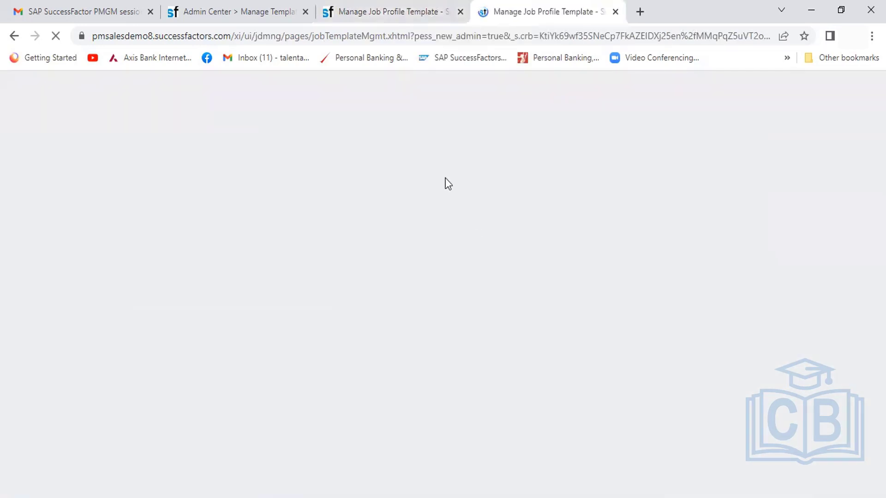
{"action": "left_click", "coordinate": [391, 12]}
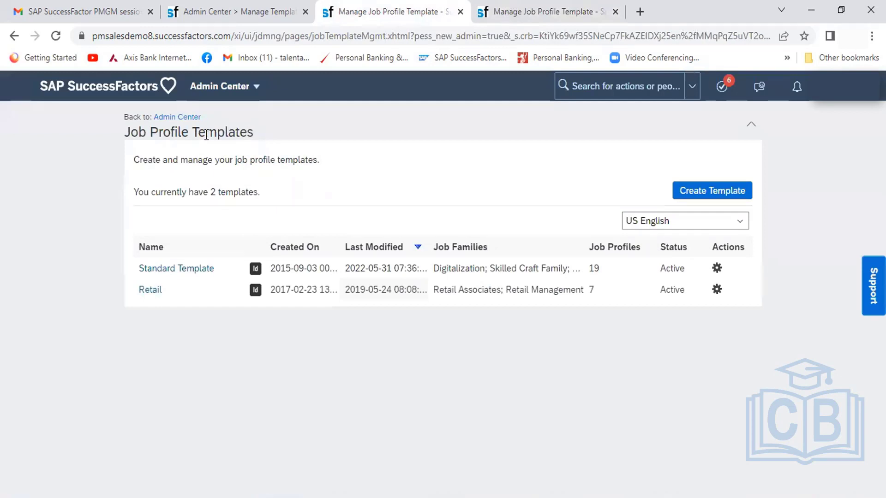
{"action": "left_click_drag", "start_coordinate": [253, 135], "coordinate": [124, 137]}
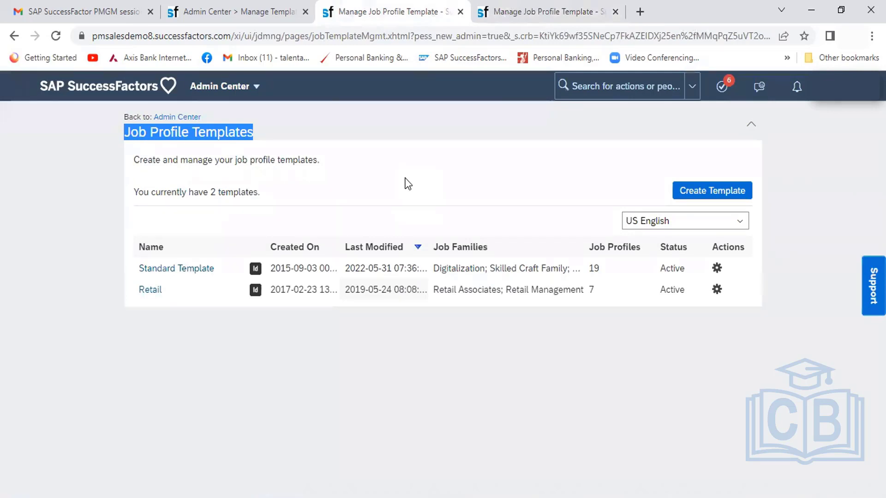
- Open Manage Job Profile Content through a search for "Manage job profile" and look over the available content types
{"action": "left_click", "coordinate": [593, 89]}
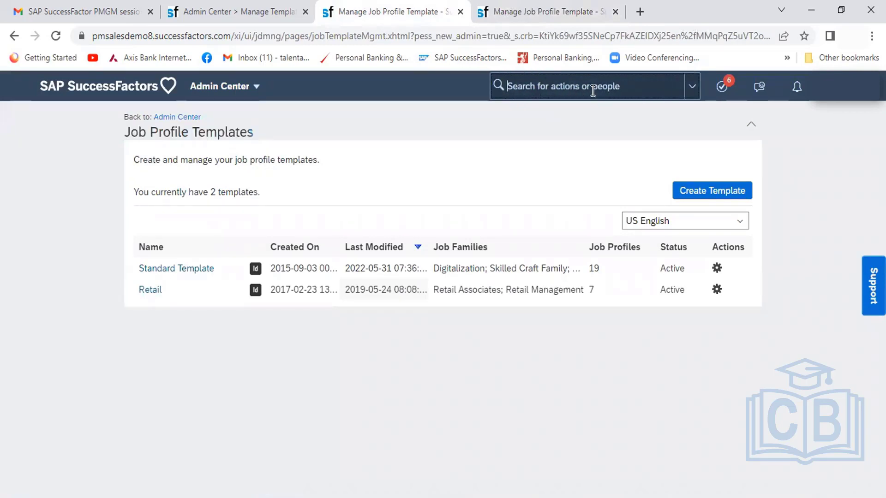
{"action": "type", "text": "Manage job r"}
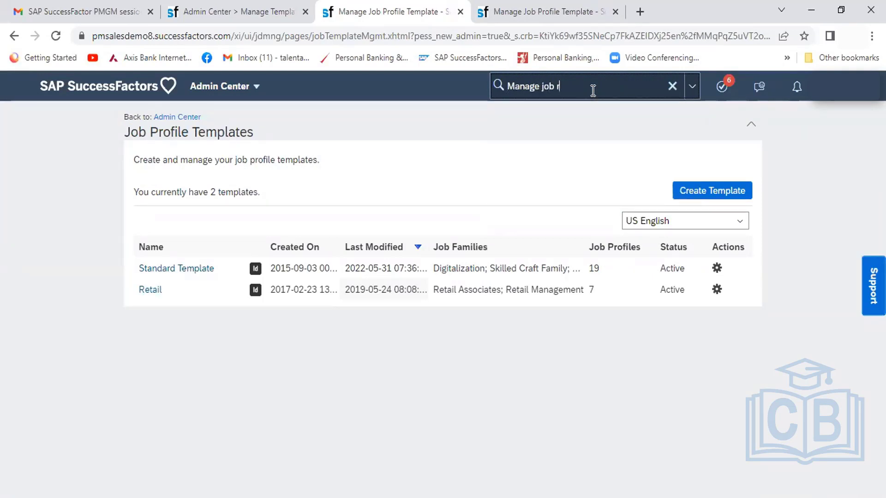
{"action": "key", "text": "BackSpace"}
{"action": "type", "text": "pro"}
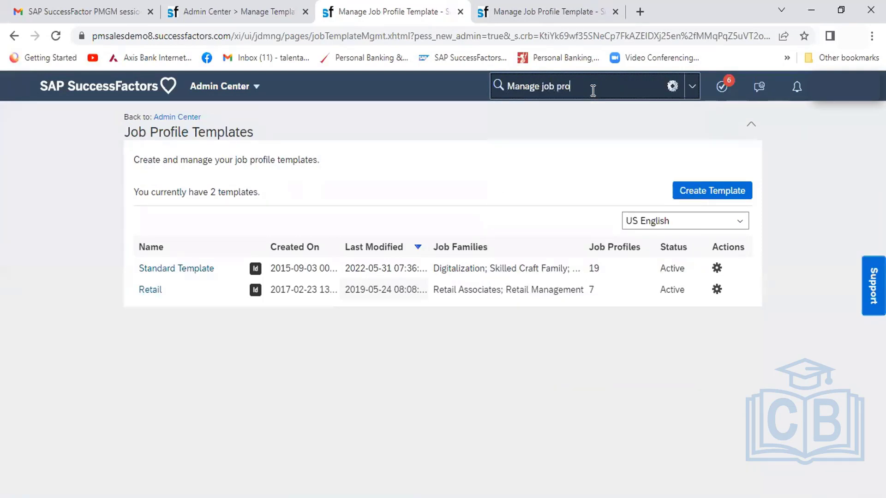
{"action": "type", "text": "file"}
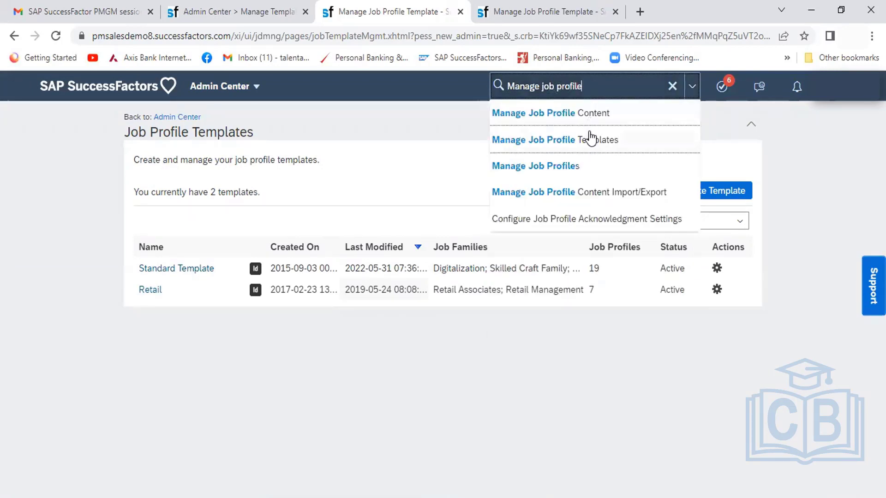
{"action": "left_click", "coordinate": [572, 123]}
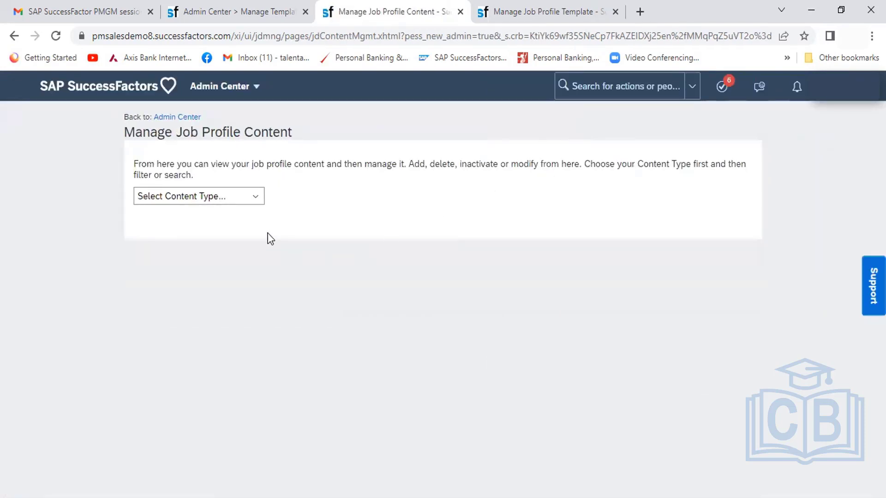
{"action": "left_click", "coordinate": [255, 203]}
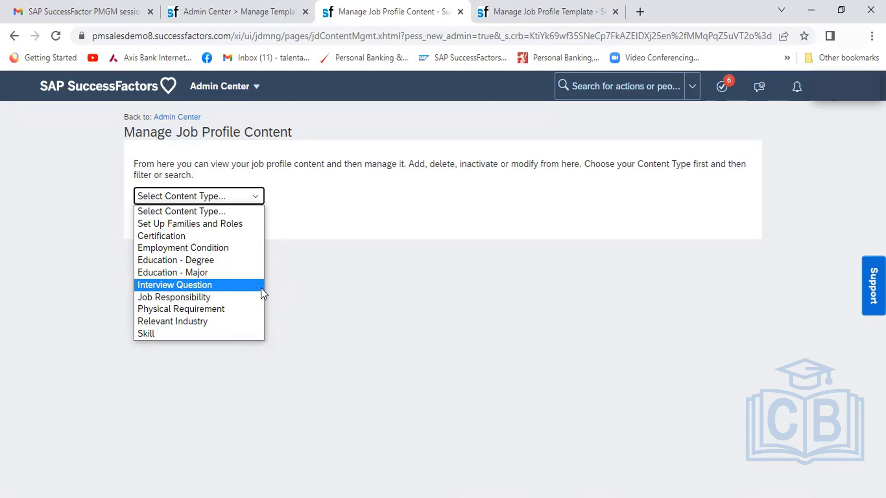
{"action": "left_click", "coordinate": [376, 291]}
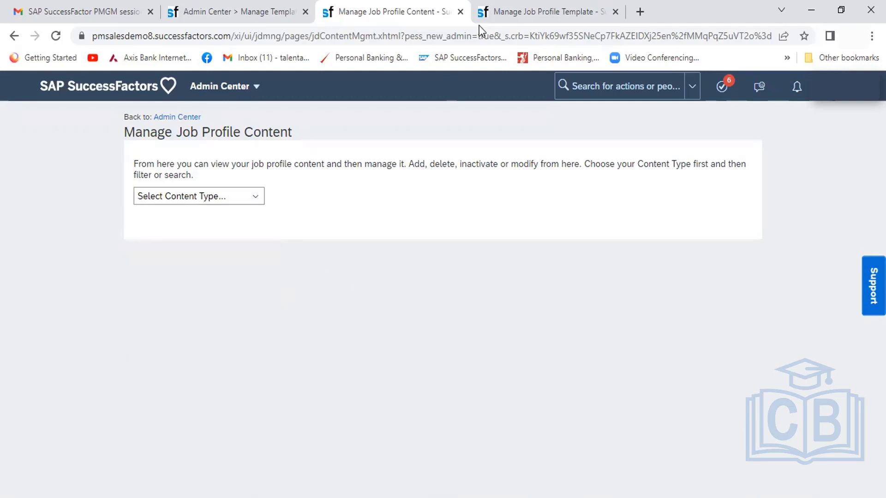
- In the duplicated tab, search for "Manage job profile" and open Manage Job Profile Content Import/Export
{"action": "left_click", "coordinate": [518, 24]}
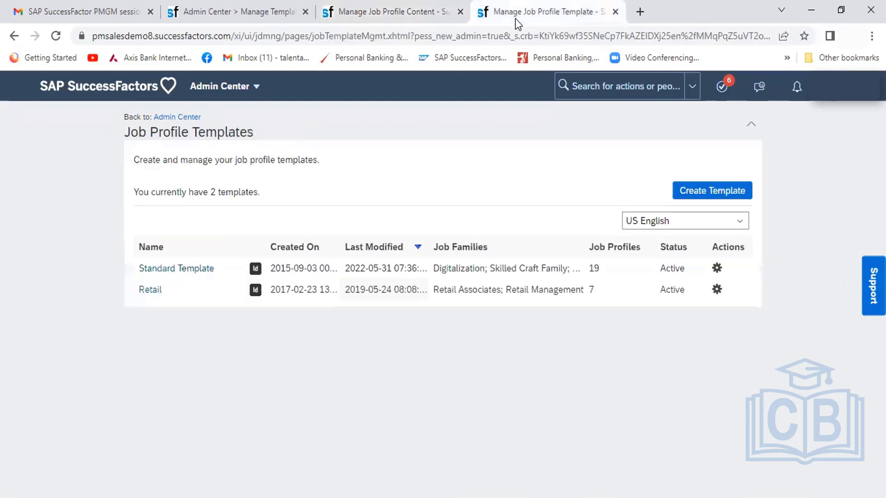
{"action": "left_click", "coordinate": [580, 88]}
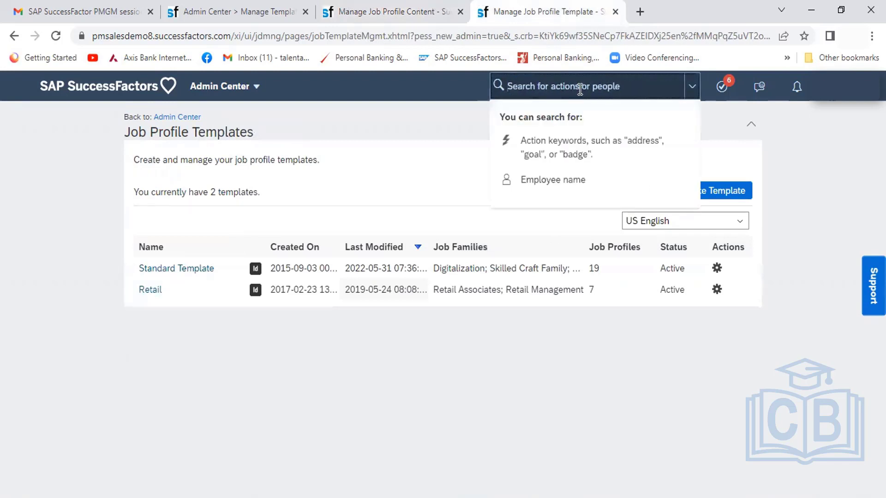
{"action": "type", "text": "Manage"}
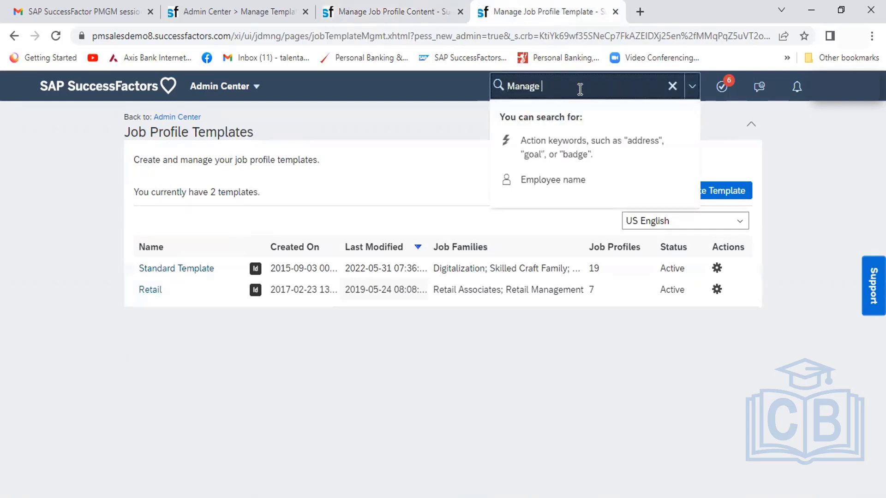
{"action": "type", "text": " jo"}
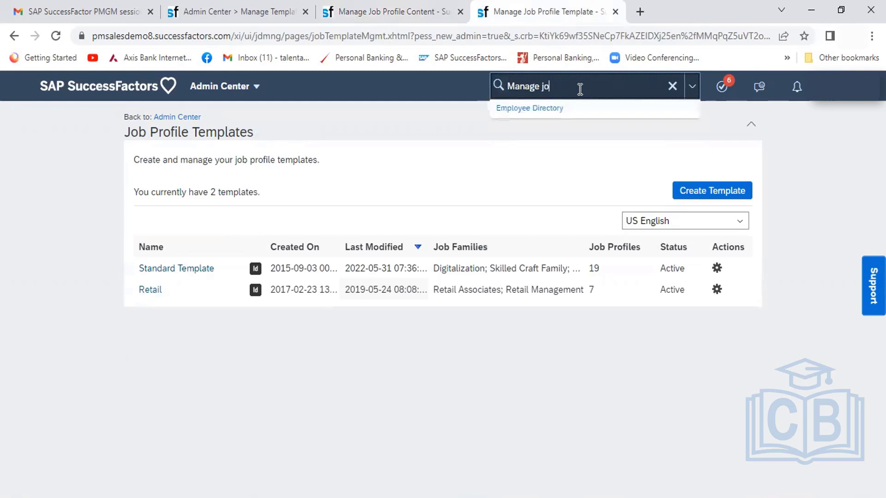
{"action": "type", "text": "b profile"}
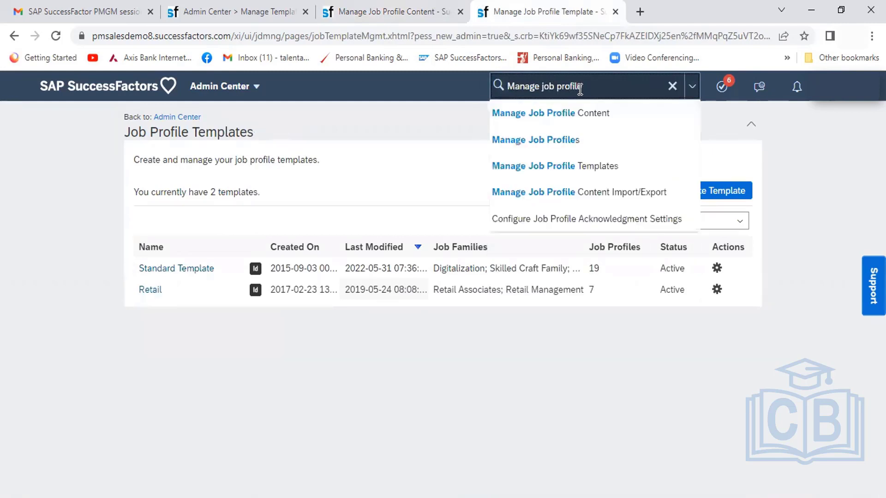
{"action": "left_click", "coordinate": [591, 194]}
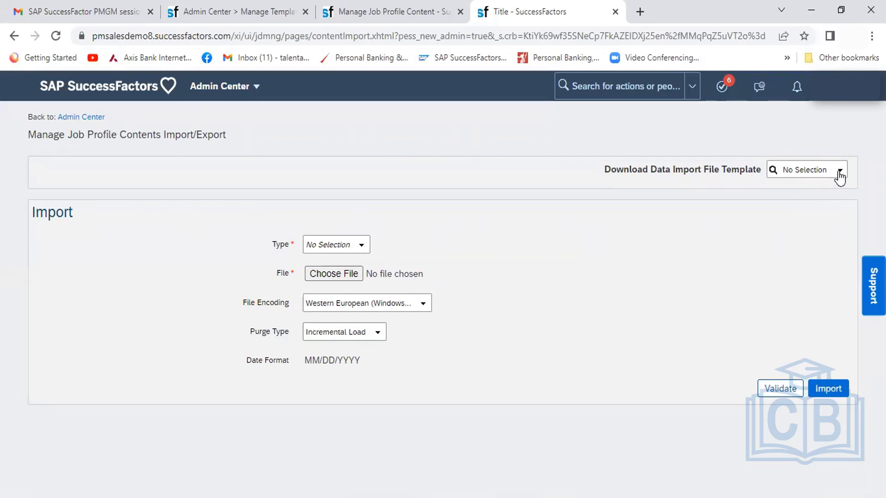
- Download the Competency data import file template without existing data and open the CSV file in Excel
{"action": "left_click", "coordinate": [839, 175]}
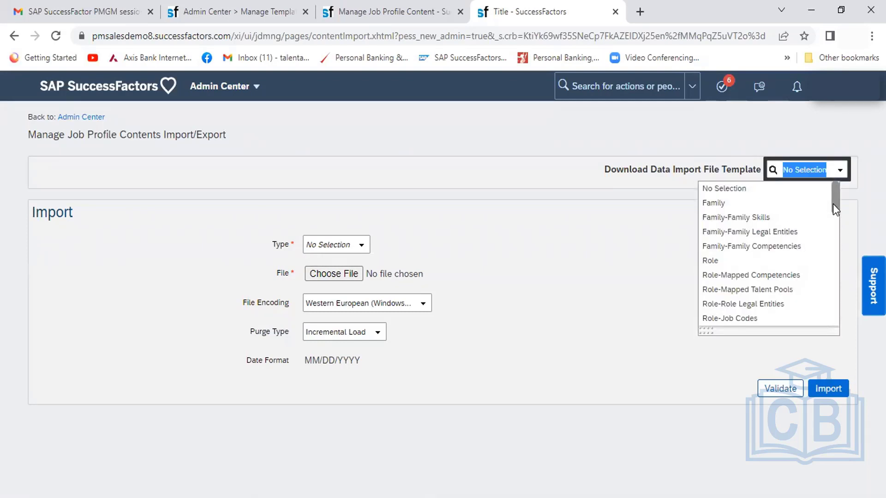
{"action": "left_click_drag", "start_coordinate": [832, 204], "coordinate": [832, 228]}
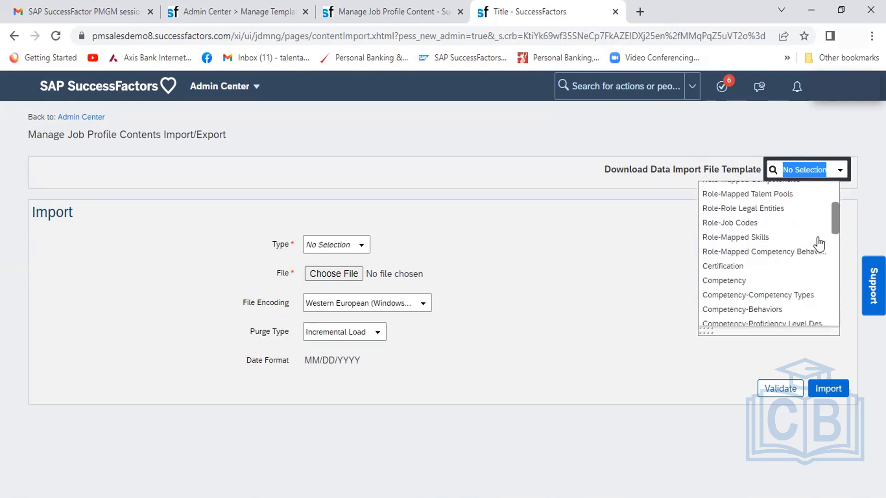
{"action": "left_click", "coordinate": [717, 284]}
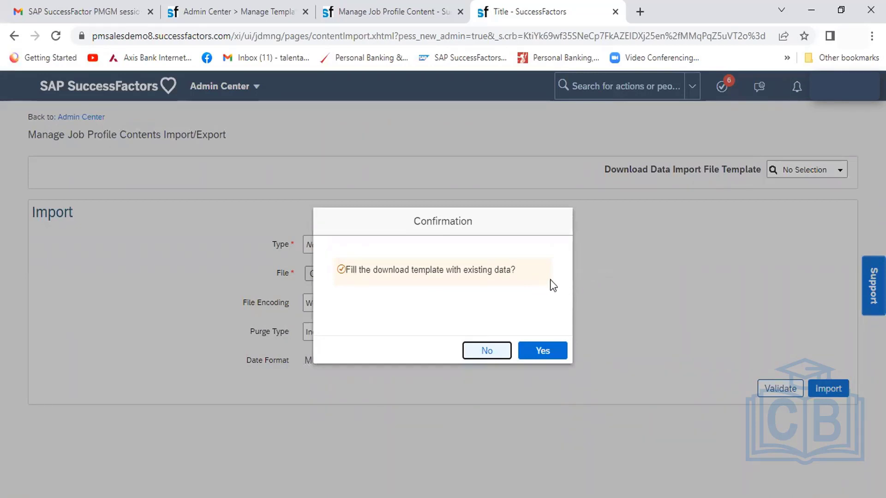
{"action": "left_click", "coordinate": [483, 351]}
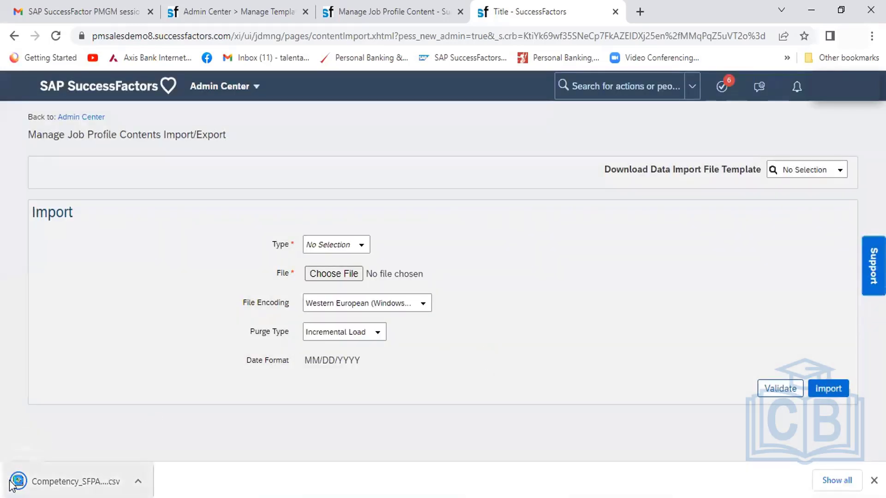
{"action": "left_click", "coordinate": [36, 483]}
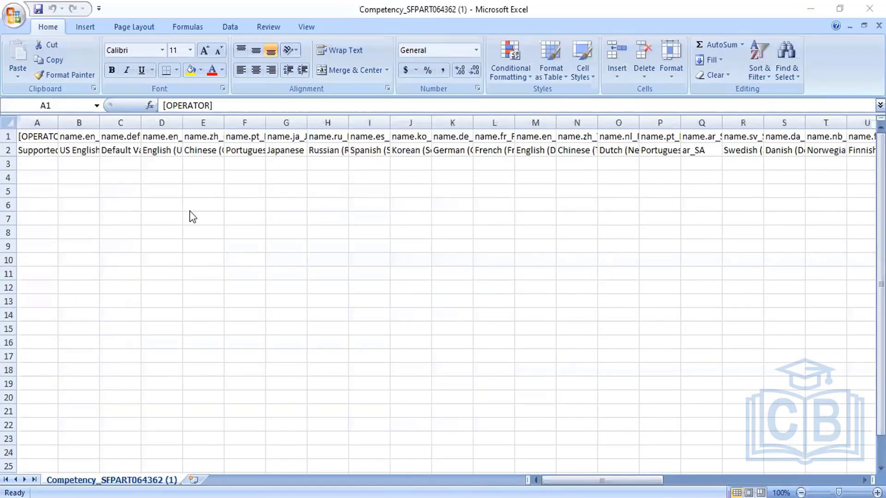
- Fit the widths of all columns in the Competency sheet to their contents
{"action": "left_click", "coordinate": [7, 123]}
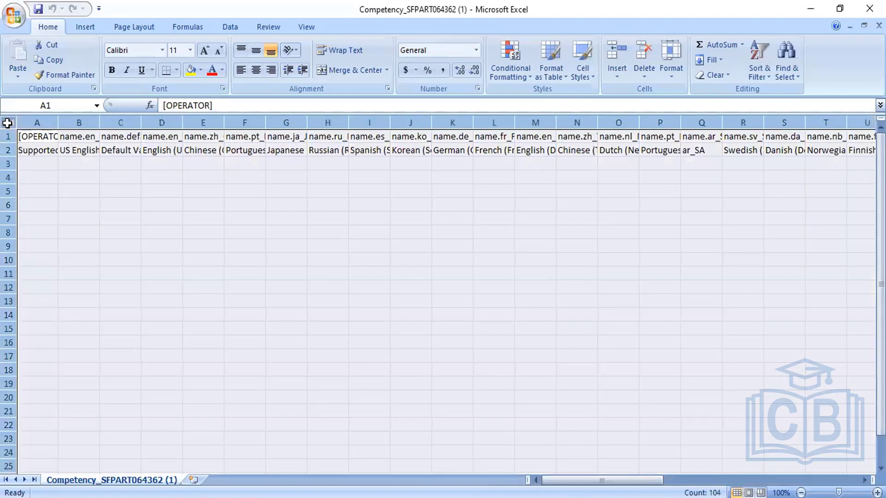
{"action": "double_click", "coordinate": [58, 123]}
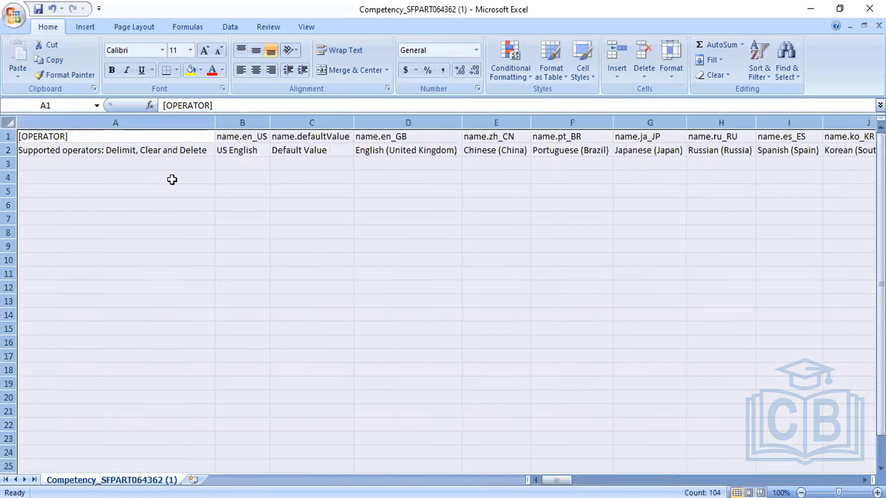
{"action": "left_click_drag", "start_coordinate": [268, 120], "coordinate": [268, 120]}
{"action": "left_click", "coordinate": [306, 175]}
- Examine the competency name columns for each language in the Competency template
{"action": "left_click", "coordinate": [238, 161]}
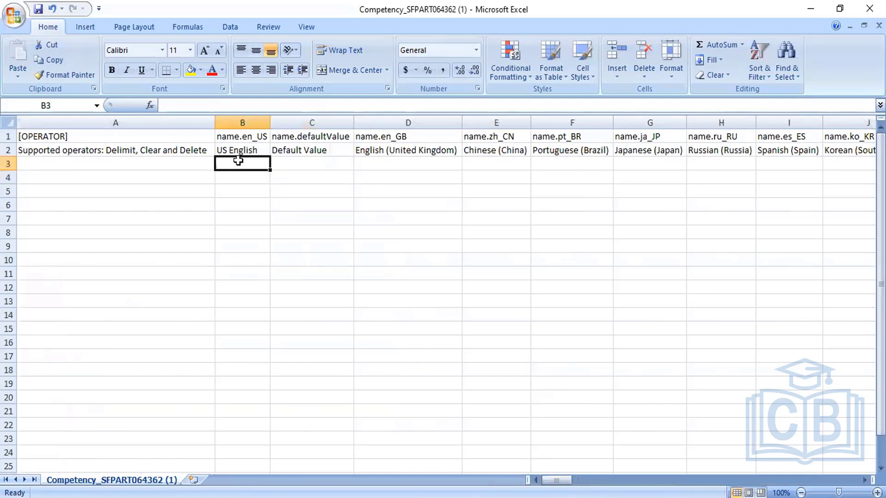
{"action": "key", "text": "Right"}
{"action": "key", "text": "Right"}
{"action": "key", "text": "Right"}
{"action": "key", "text": "Right"}
{"action": "key", "text": "Right"}
{"action": "key", "text": "Right"}
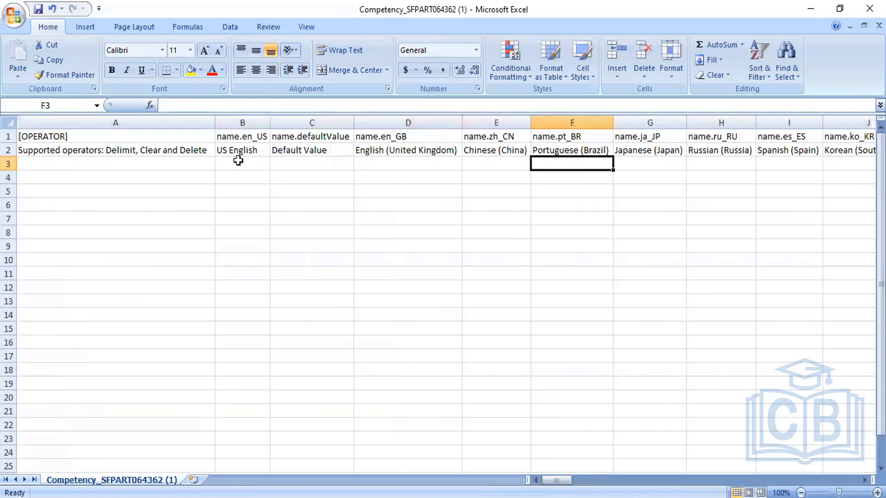
{"action": "key", "text": "Left"}
{"action": "key", "text": "Left"}
{"action": "key", "text": "Left"}
{"action": "key", "text": "Left"}
{"action": "key", "text": "Left"}
{"action": "key", "text": "Left"}
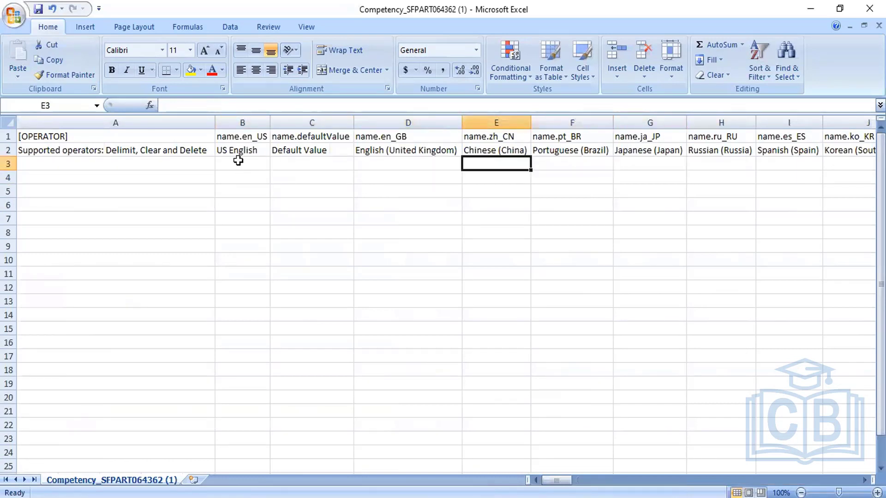
{"action": "key", "text": "Right"}
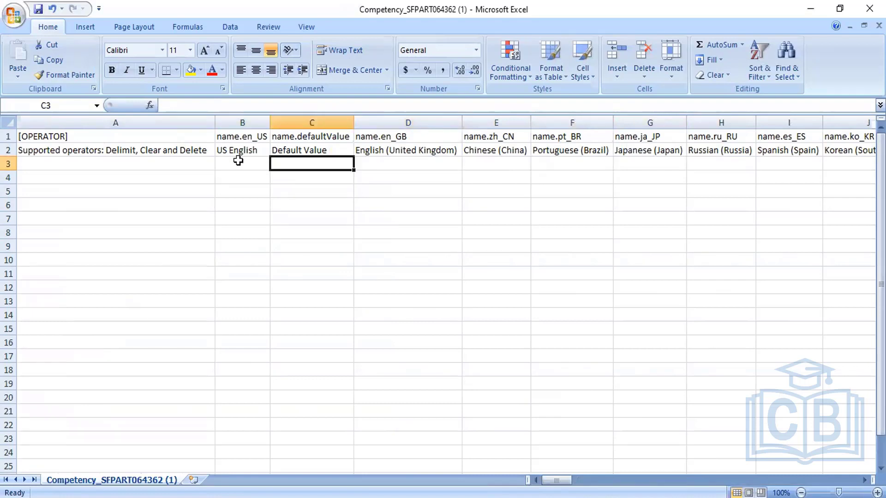
{"action": "key", "text": "Up"}
{"action": "key", "text": "Up"}
{"action": "key", "text": "Down"}
{"action": "key", "text": "Down"}
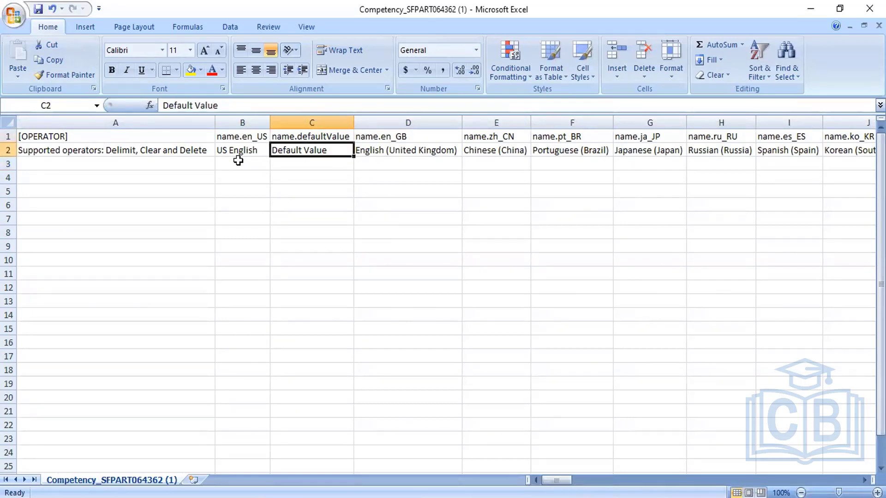
{"action": "key", "text": "Right"}
{"action": "key", "text": "Right"}
{"action": "key", "text": "Right"}
{"action": "key", "text": "Right"}
{"action": "key", "text": "Right"}
{"action": "key", "text": "Right"}
{"action": "key", "text": "Right"}
{"action": "key", "text": "Right"}
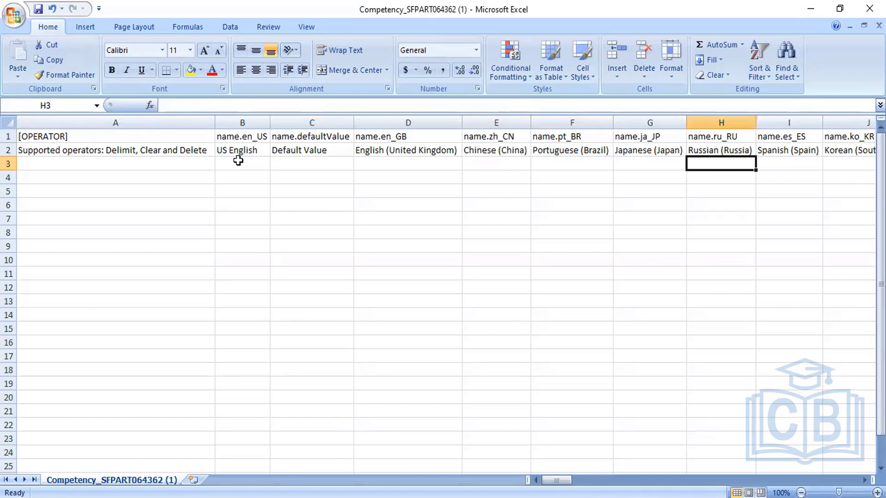
{"action": "key", "text": "Right"}
{"action": "key", "text": "Right"}
{"action": "key", "text": "Right"}
{"action": "key", "text": "Right"}
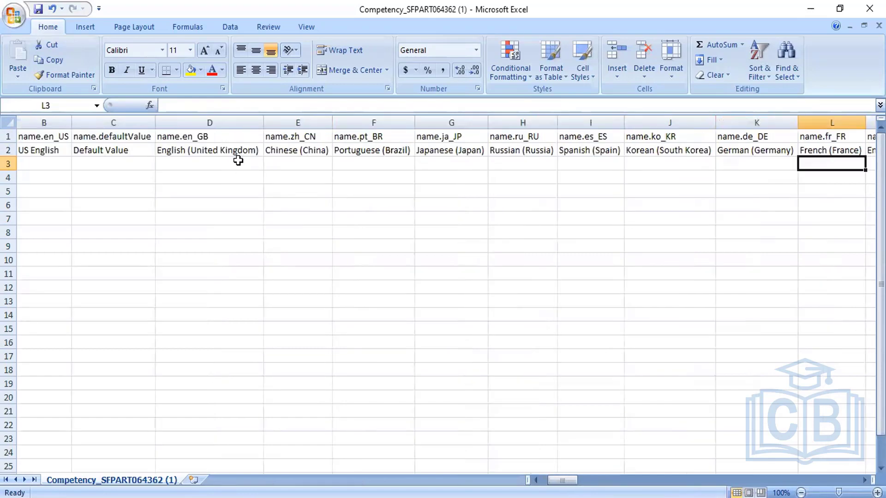
{"action": "key", "text": "Right"}
{"action": "key", "text": "Right"}
{"action": "key", "text": "Right"}
{"action": "key", "text": "Right"}
{"action": "key", "text": "Right"}
{"action": "key", "text": "Right"}
{"action": "key", "text": "Right"}
{"action": "key", "text": "Right"}
{"action": "key", "text": "Right"}
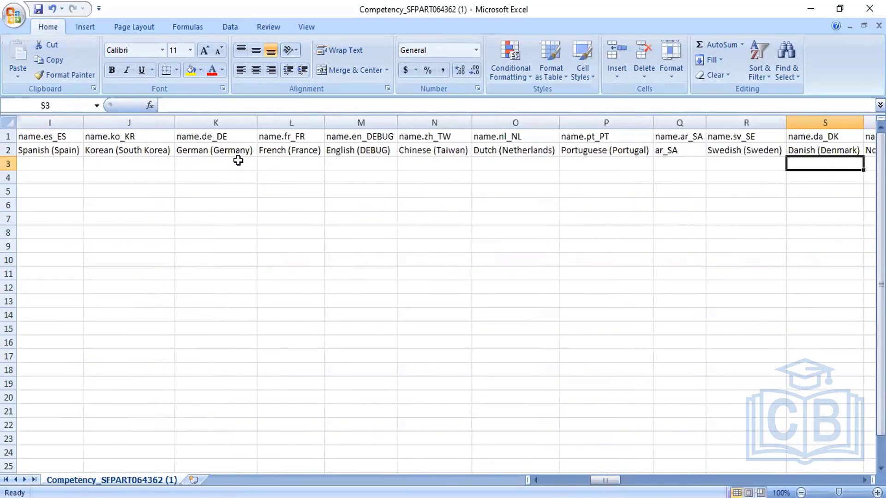
{"action": "key", "text": "Left"}
{"action": "key", "text": "Left"}
{"action": "key", "text": "Left"}
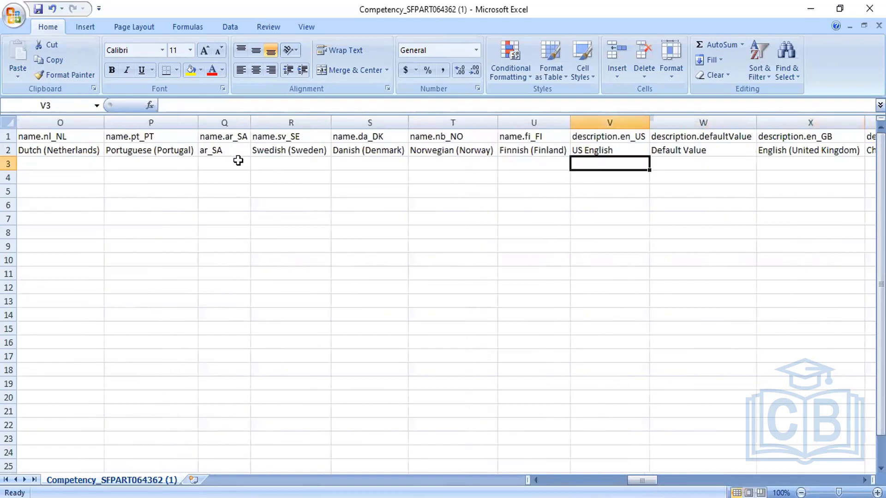
- Examine the description columns for each language in the Competency template, continuing up to the core column
{"action": "key", "text": "Up"}
{"action": "key", "text": "Up"}
{"action": "key", "text": "Down"}
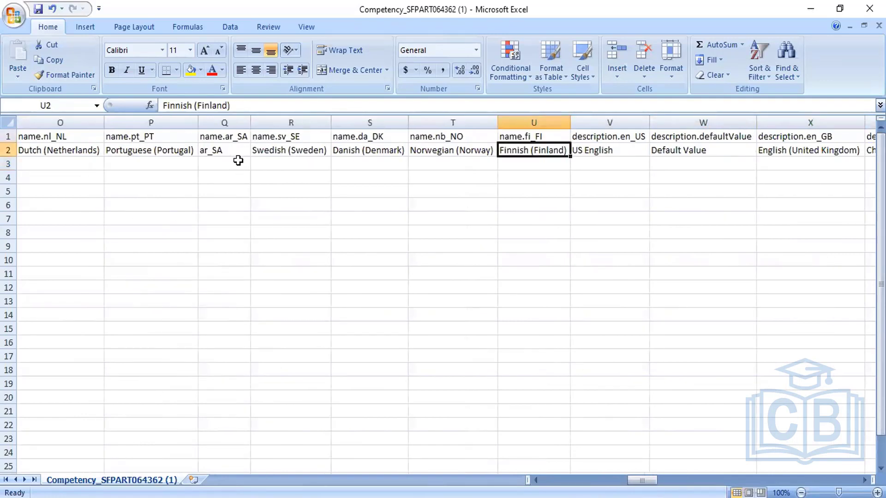
{"action": "key", "text": "Right"}
{"action": "key", "text": "Down"}
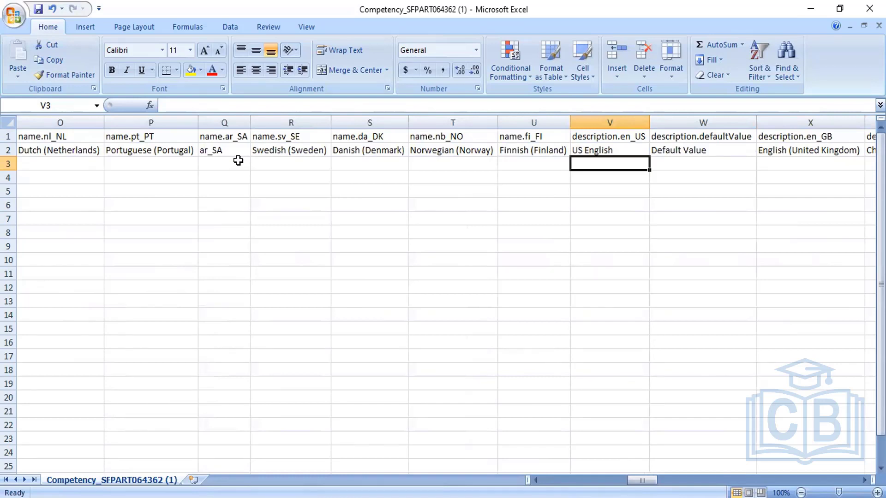
{"action": "key", "text": "Up"}
{"action": "key", "text": "Down"}
{"action": "key", "text": "Right"}
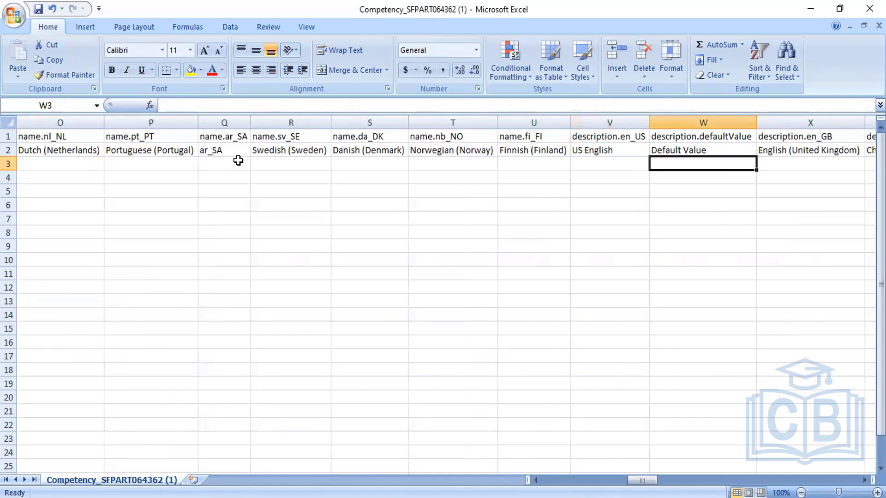
{"action": "key", "text": "Right"}
{"action": "key", "text": "Right"}
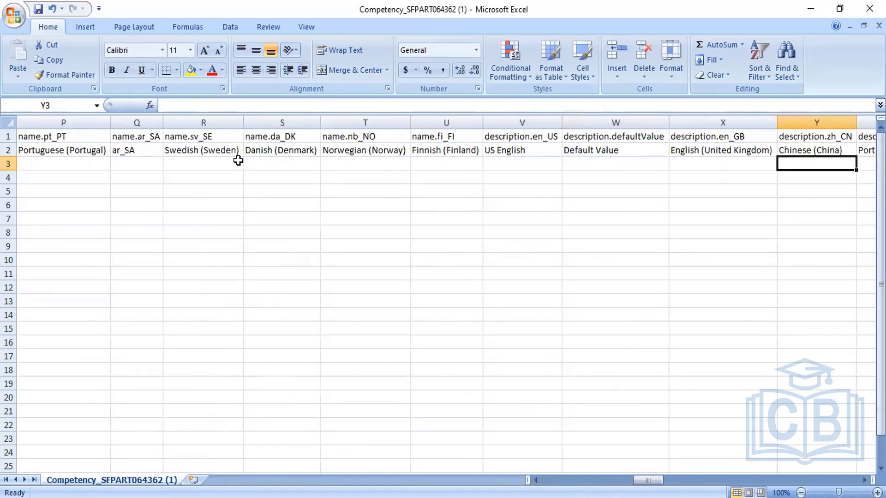
{"action": "key", "text": "Right"}
{"action": "key", "text": "Right"}
{"action": "key", "text": "Right"}
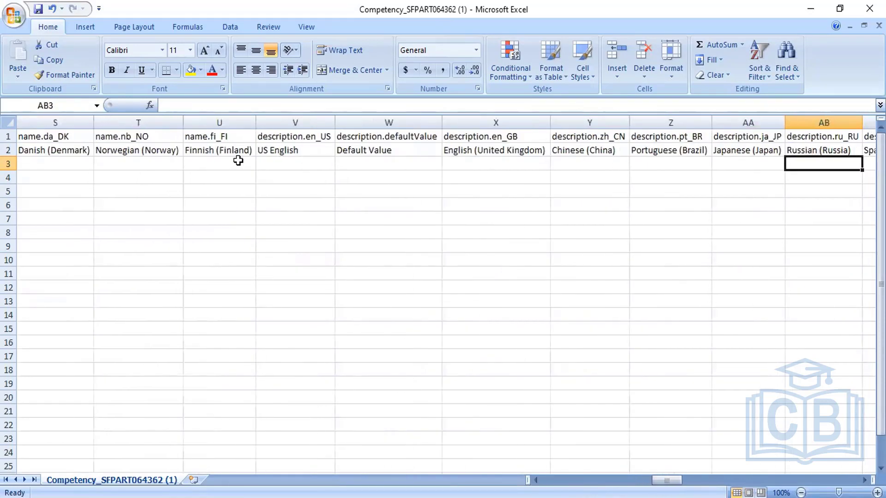
{"action": "key", "text": "Right"}
{"action": "key", "text": "Right"}
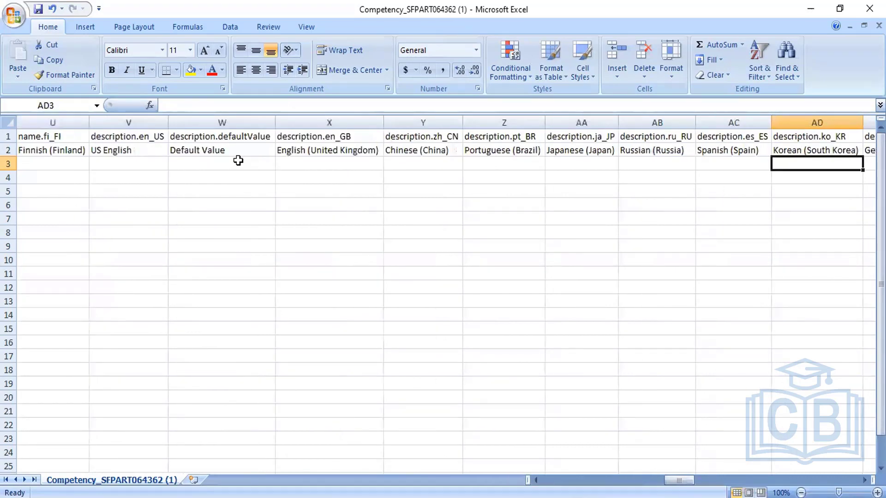
{"action": "key", "text": "Right"}
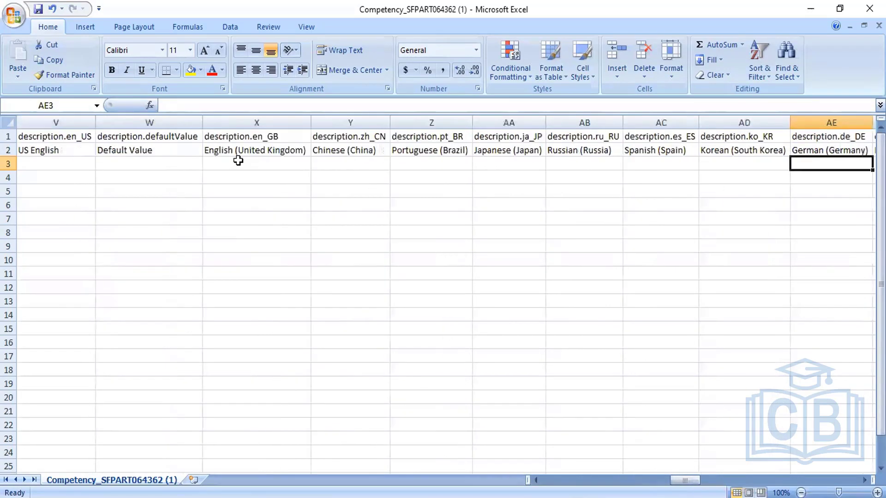
{"action": "key", "text": "Right"}
{"action": "key", "text": "Right"}
{"action": "key", "text": "Right"}
{"action": "key", "text": "Right"}
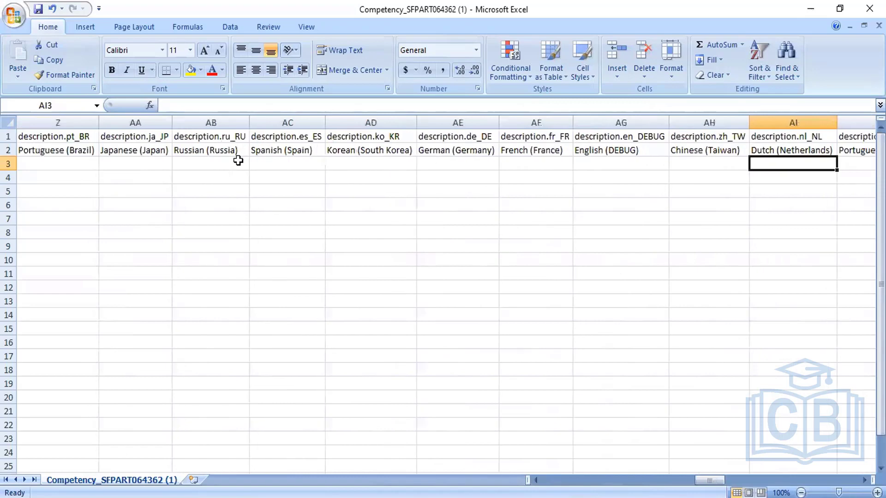
{"action": "key", "text": "Right"}
{"action": "key", "text": "Right"}
{"action": "key", "text": "Right"}
{"action": "key", "text": "Right"}
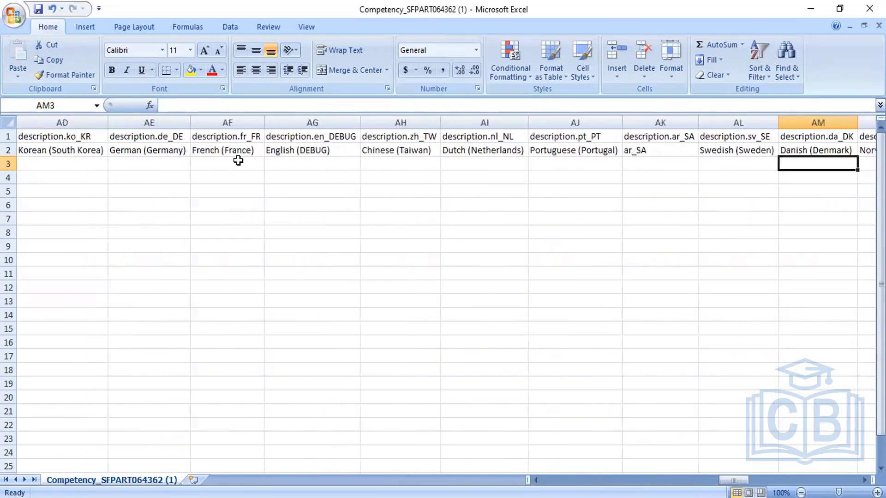
{"action": "key", "text": "Right"}
{"action": "key", "text": "Right"}
{"action": "key", "text": "Right"}
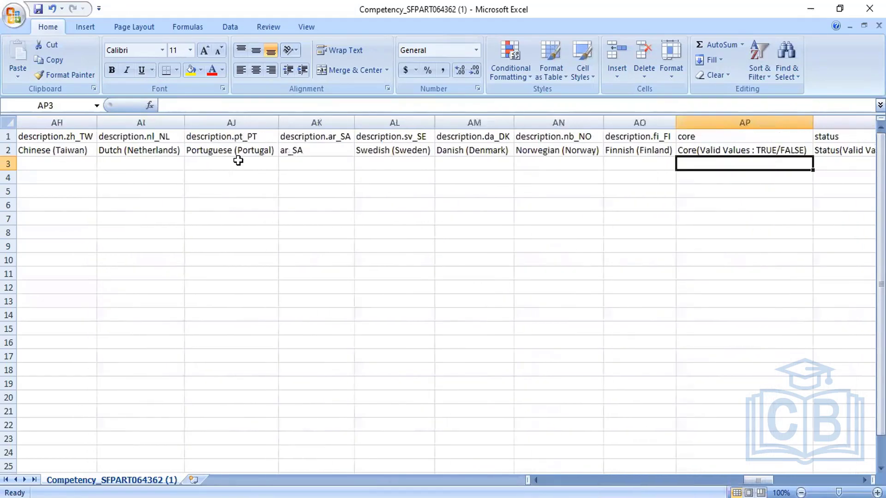
- Examine the valid values and code fields from the core and status columns through to the proficiency level set column
{"action": "key", "text": "Up"}
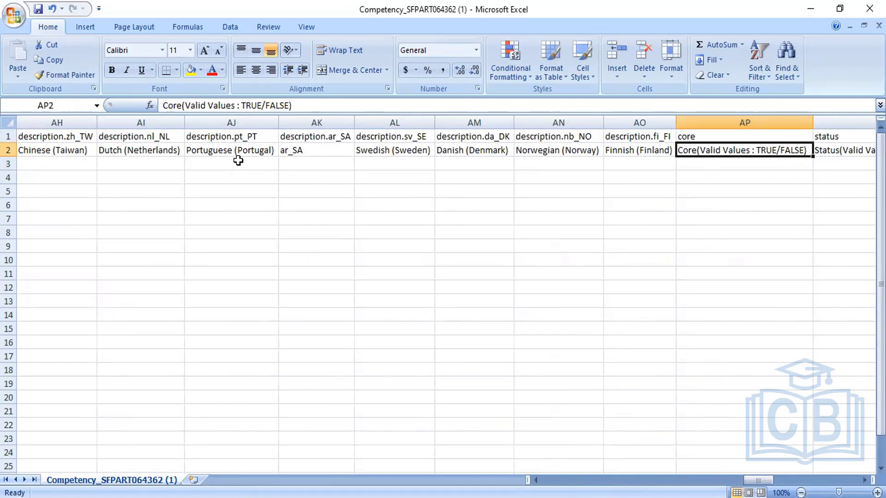
{"action": "key", "text": "Down"}
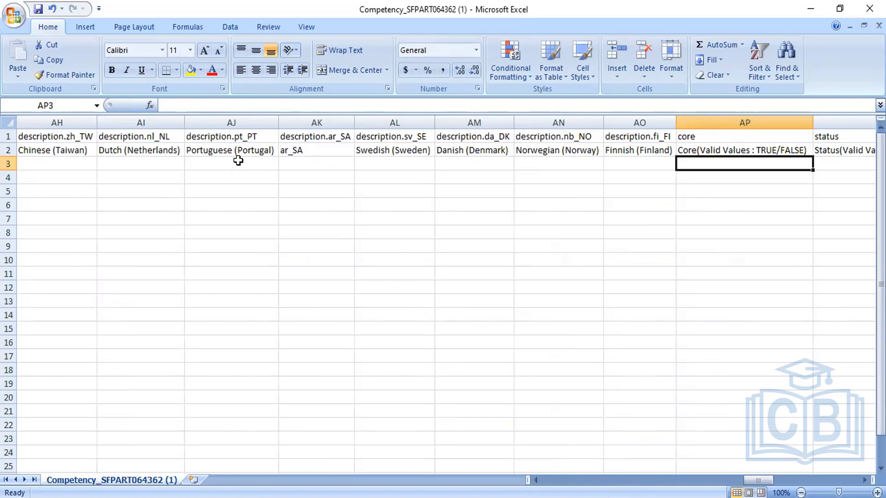
{"action": "key", "text": "Up"}
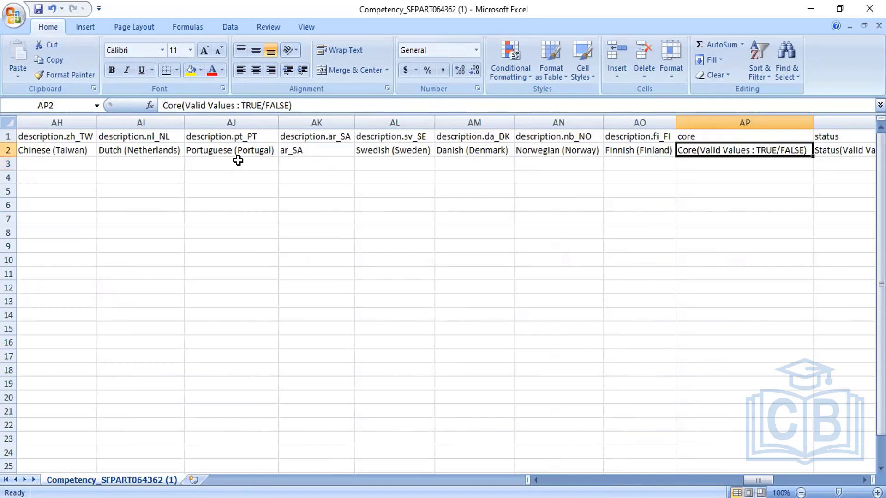
{"action": "key", "text": "Down"}
{"action": "key", "text": "Right"}
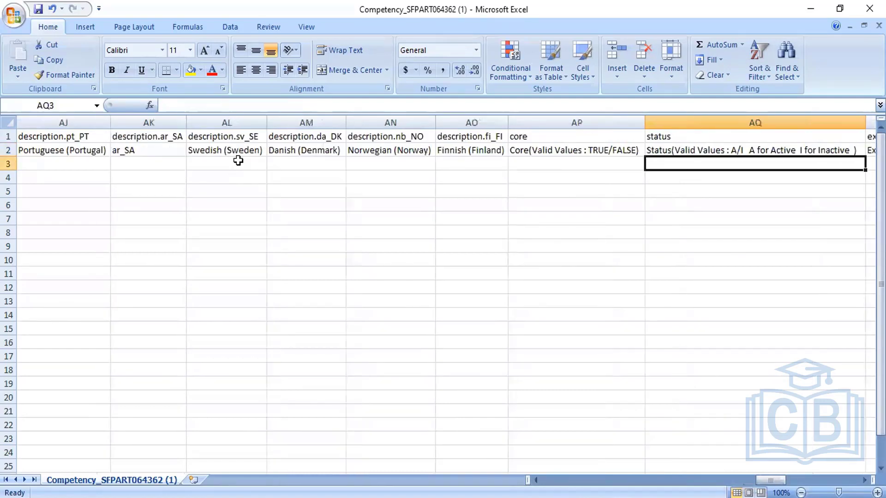
{"action": "key", "text": "Up"}
{"action": "key", "text": "Down"}
{"action": "key", "text": "Right"}
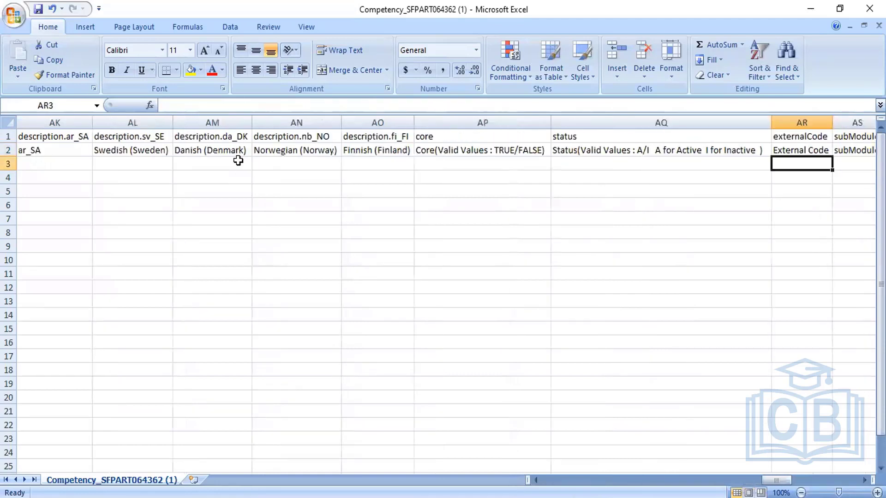
{"action": "key", "text": "Right"}
{"action": "key", "text": "Right"}
{"action": "key", "text": "Right"}
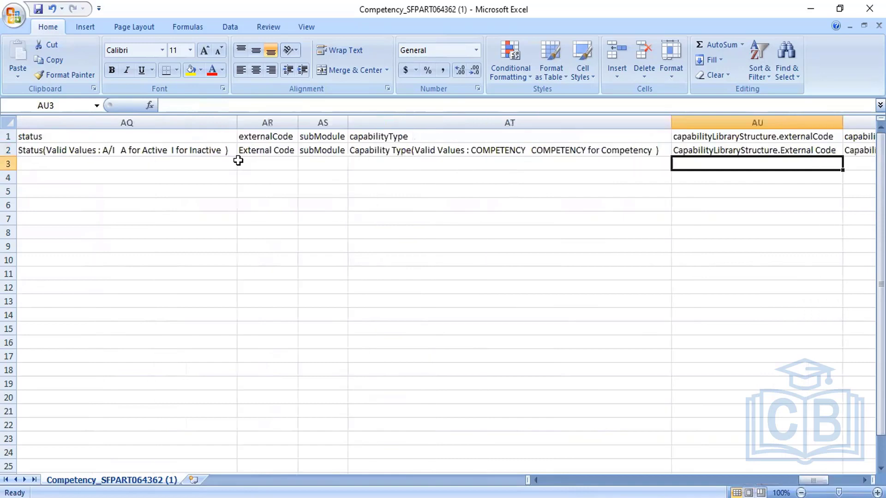
{"action": "key", "text": "Right"}
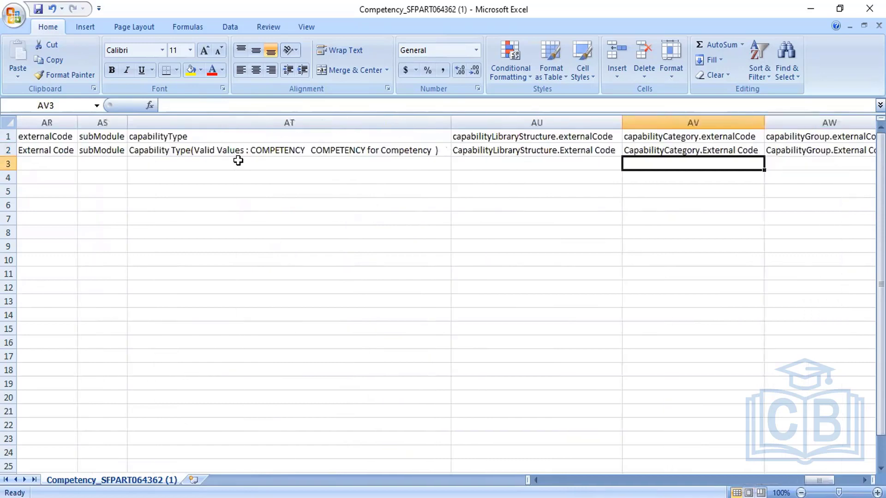
{"action": "key", "text": "Right"}
{"action": "key", "text": "Right"}
{"action": "key", "text": "Right"}
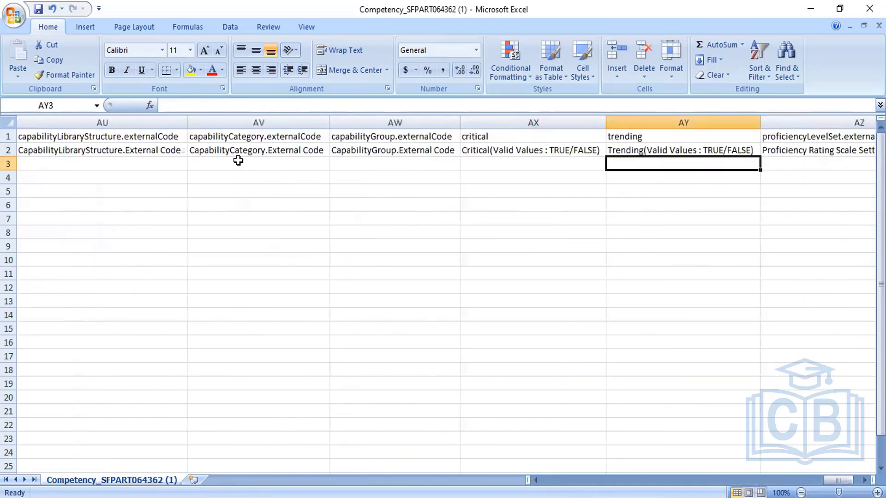
{"action": "key", "text": "Up"}
{"action": "key", "text": "Down"}
{"action": "key", "text": "Right"}
{"action": "key", "text": "Right"}
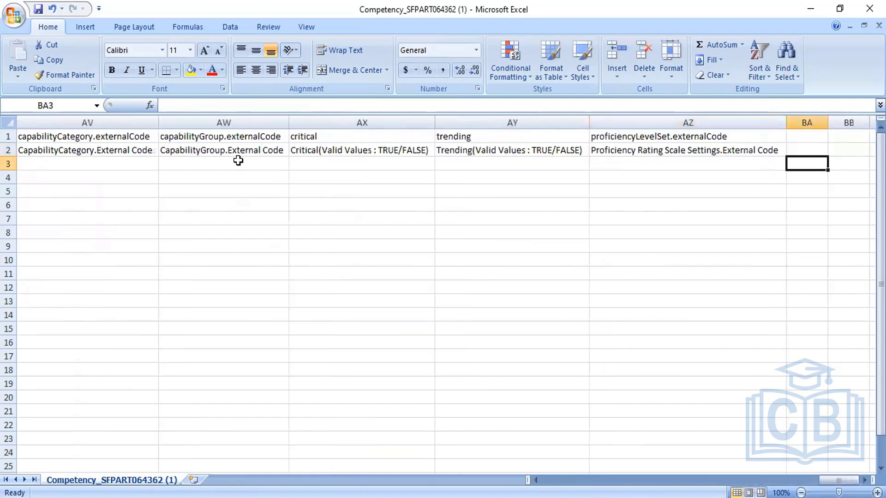
- Return to the first column of the Competency sheet and close the template file without saving its changes
{"action": "key", "text": "Left"}
{"action": "key", "text": "Left"}
{"action": "key", "text": "Left"}
{"action": "key", "text": "Left"}
{"action": "key", "text": "Left"}
{"action": "key", "text": "Left"}
{"action": "key", "text": "Left"}
{"action": "key", "text": "Left"}
{"action": "key", "text": "Left"}
{"action": "key", "text": "Left"}
{"action": "key", "text": "Left"}
{"action": "key", "text": "Left"}
{"action": "key", "text": "Left"}
{"action": "key", "text": "Left"}
{"action": "key", "text": "Left"}
{"action": "key", "text": "Left"}
{"action": "key", "text": "Left"}
{"action": "key", "text": "Left"}
{"action": "key", "text": "Left"}
{"action": "key", "text": "Left"}
{"action": "key", "text": "Left"}
{"action": "key", "text": "Left"}
{"action": "key", "text": "Left"}
{"action": "key", "text": "Left"}
{"action": "key", "text": "Left"}
{"action": "key", "text": "Left"}
{"action": "key", "text": "Left"}
{"action": "key", "text": "Left"}
{"action": "key", "text": "Left"}
{"action": "key", "text": "Left"}
{"action": "key", "text": "Left"}
{"action": "key", "text": "Left"}
{"action": "key", "text": "Left"}
{"action": "key", "text": "Left"}
{"action": "key", "text": "Left"}
{"action": "key", "text": "Left"}
{"action": "key", "text": "Left"}
{"action": "key", "text": "Left"}
{"action": "key", "text": "Left"}
{"action": "key", "text": "Left"}
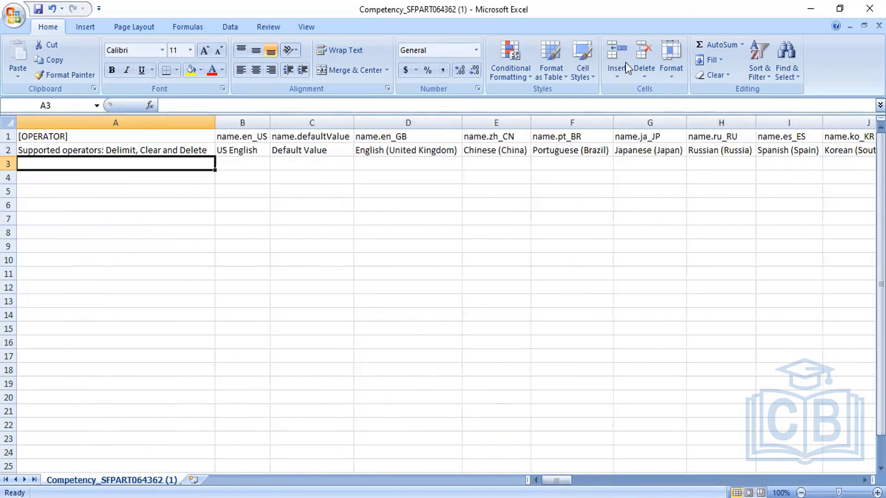
{"action": "left_click", "coordinate": [878, 26]}
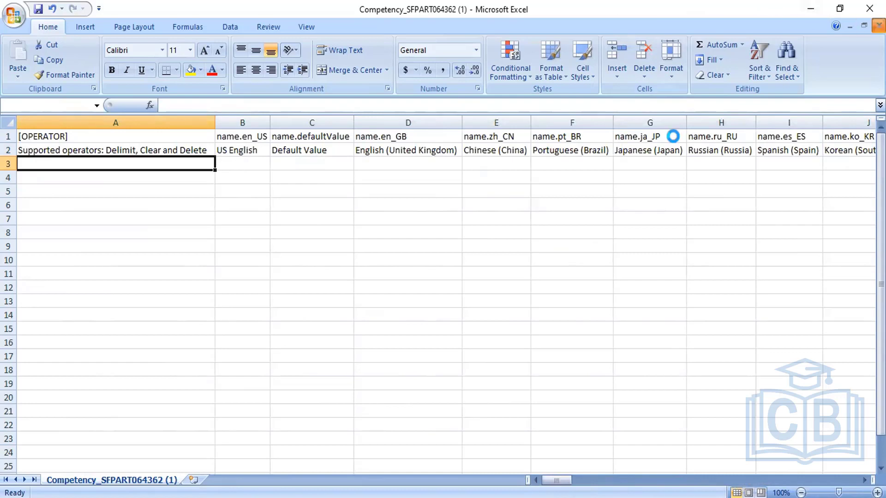
{"action": "left_click", "coordinate": [444, 295]}
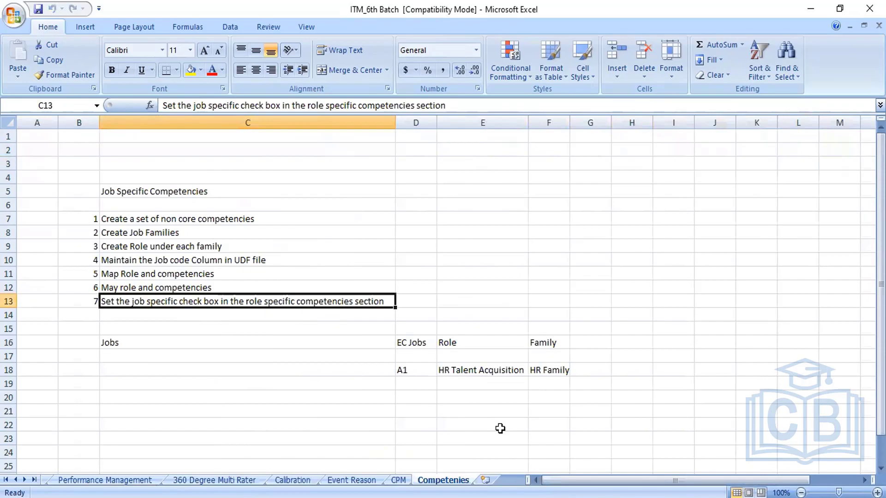
- Switch to the job profile content import page in the browser and set file encoding to Unicode (UTF-8) and type to Competency
{"action": "left_click", "coordinate": [540, 497]}
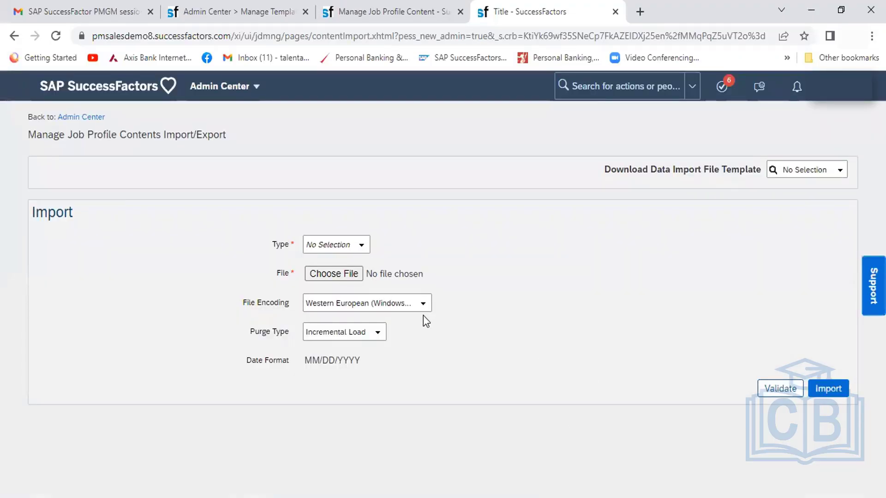
{"action": "left_click", "coordinate": [422, 303]}
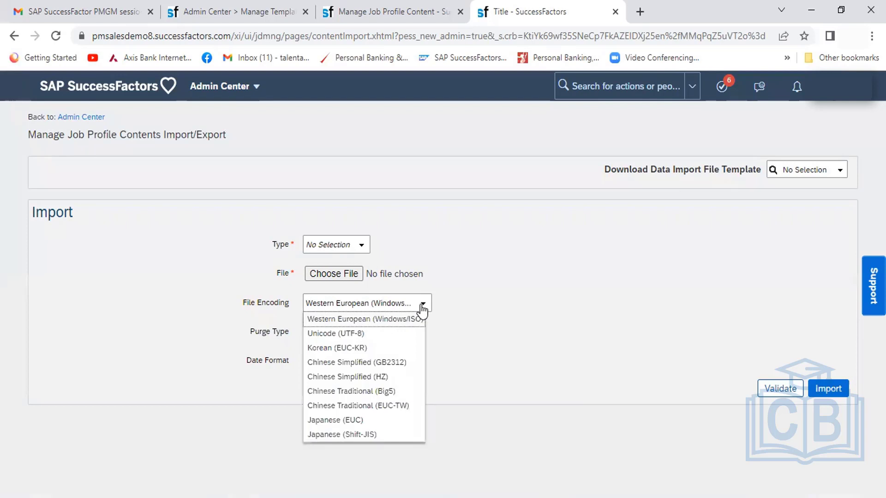
{"action": "left_click", "coordinate": [372, 334]}
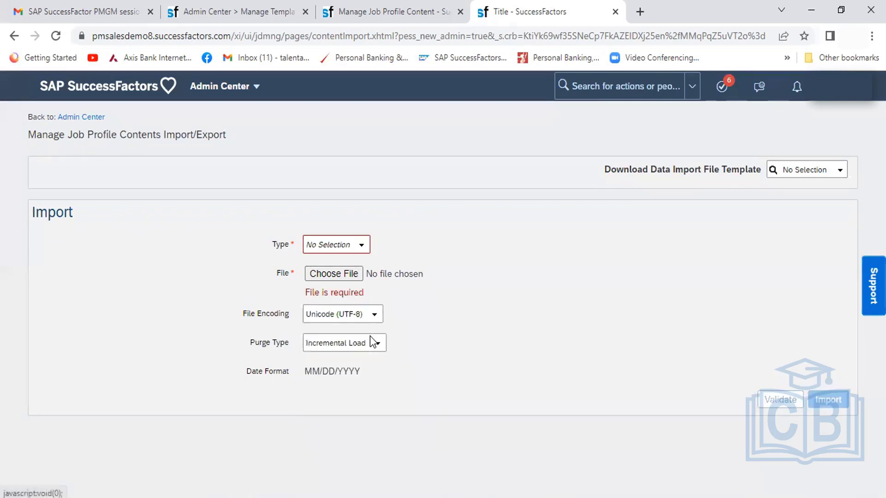
{"action": "left_click", "coordinate": [362, 248]}
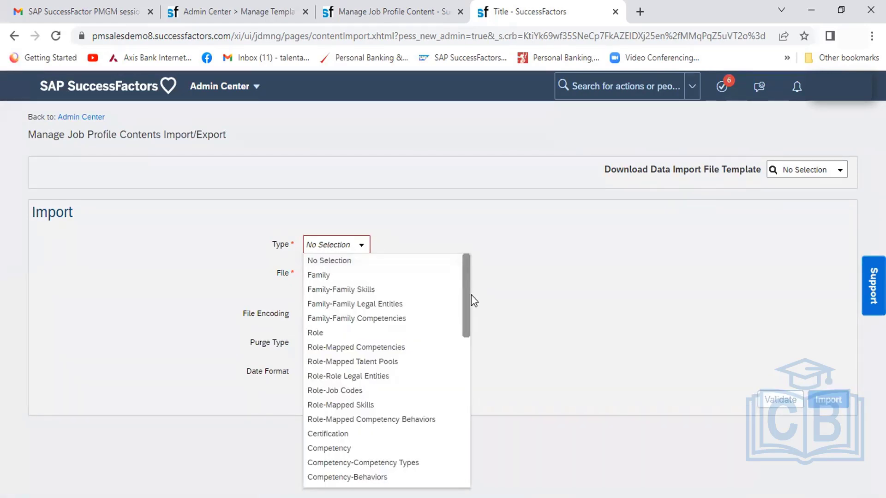
{"action": "left_click_drag", "start_coordinate": [467, 304], "coordinate": [467, 326]}
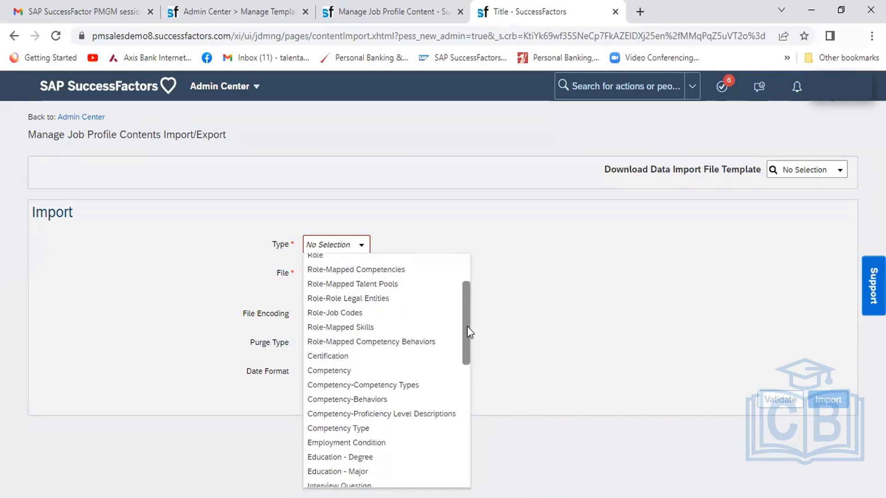
{"action": "left_click", "coordinate": [344, 371]}
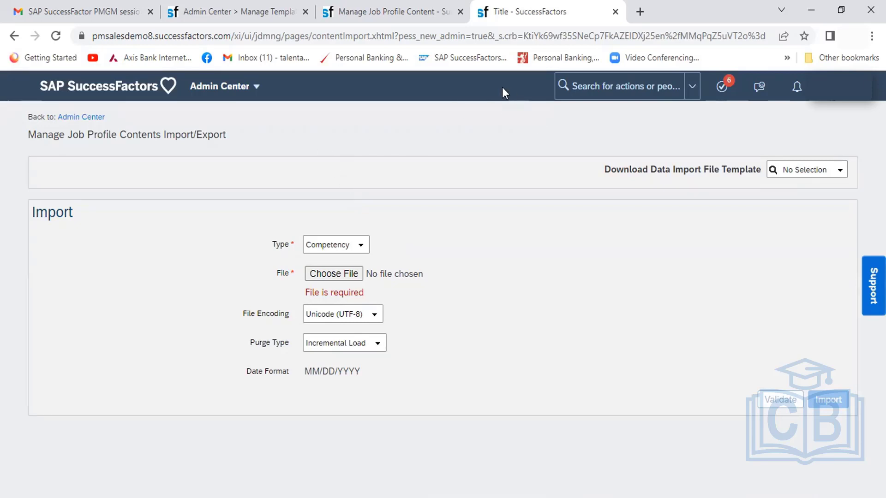
- In Manage Job Profile Content, choose the Set Up Families and Roles content type and look through the families list
{"action": "left_click", "coordinate": [401, 14]}
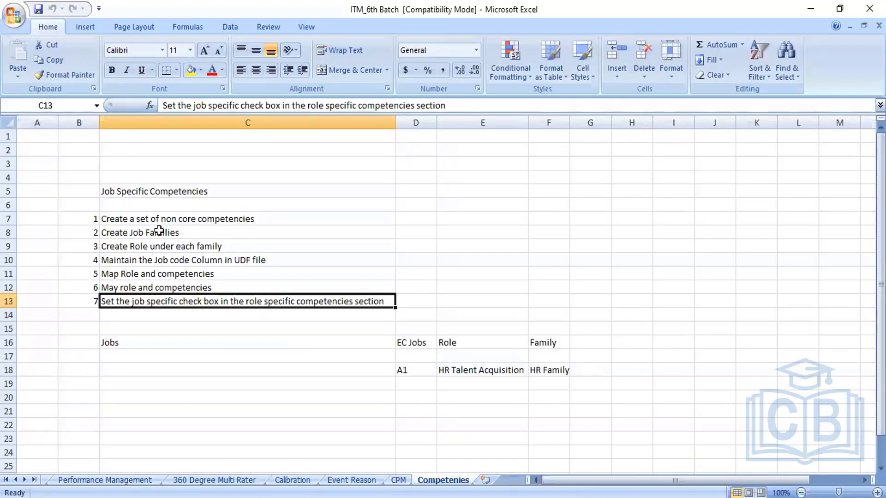
{"action": "left_click", "coordinate": [142, 232]}
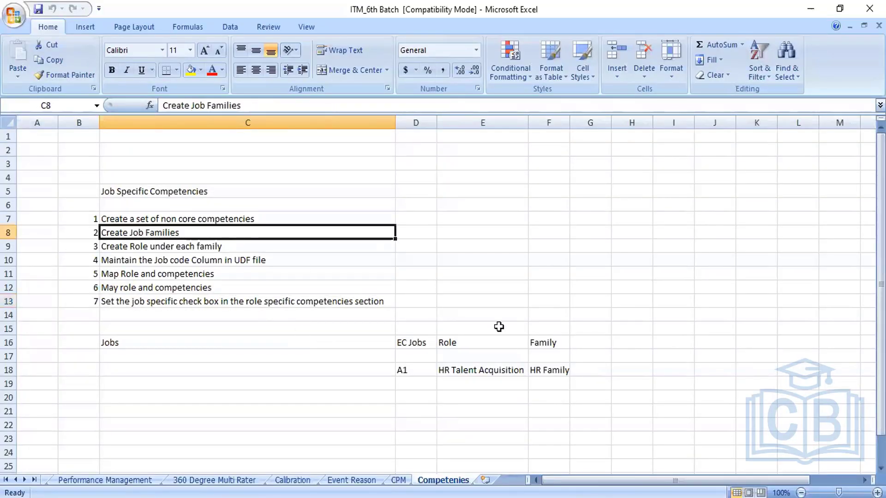
{"action": "left_click", "coordinate": [592, 497]}
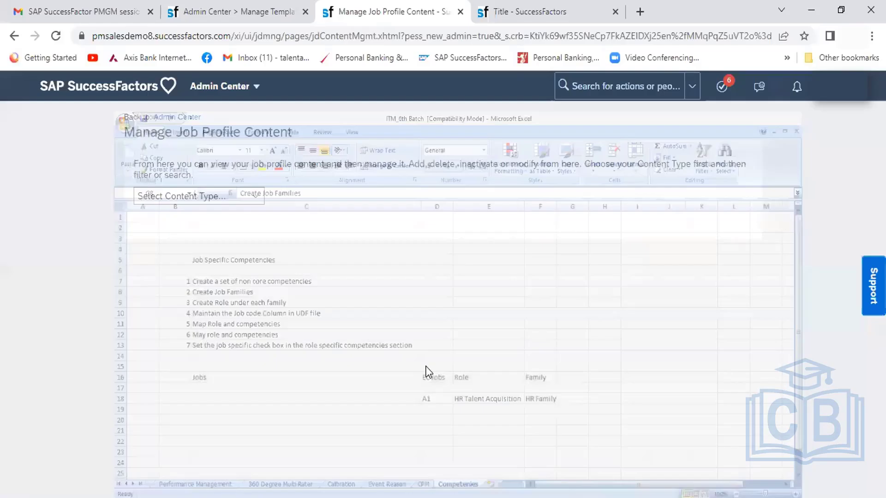
{"action": "left_click", "coordinate": [256, 197]}
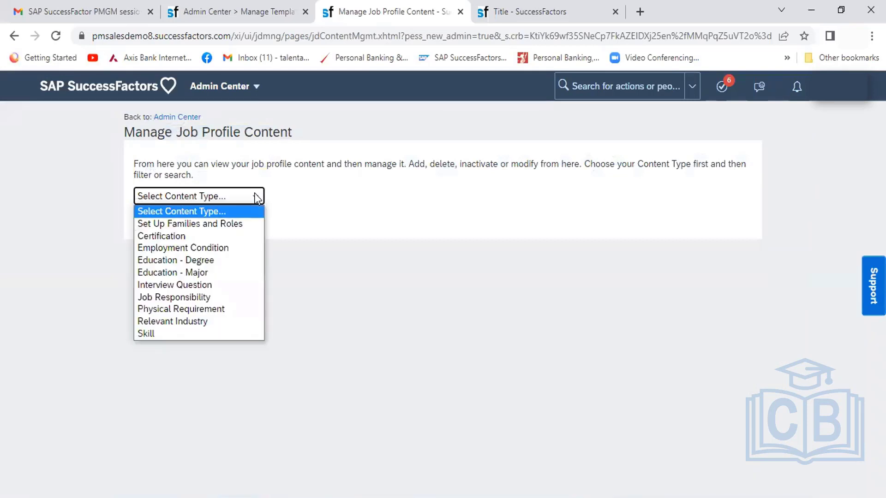
{"action": "left_click", "coordinate": [208, 224]}
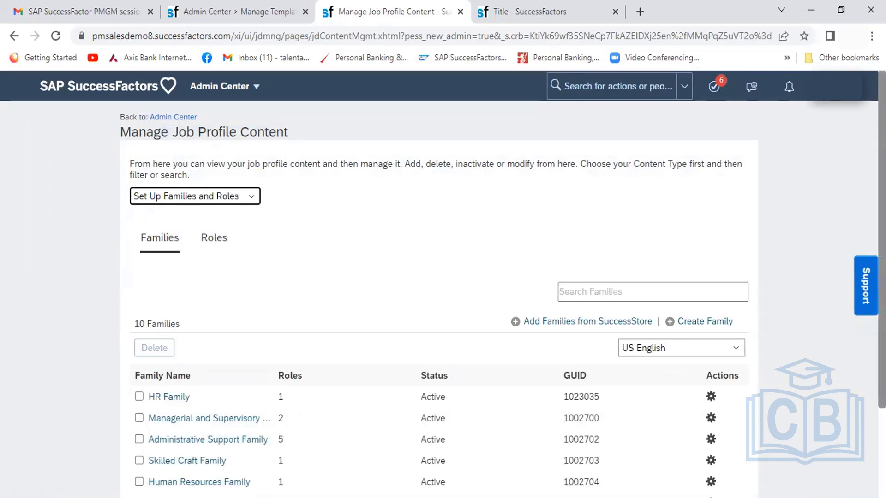
{"action": "scroll", "coordinate": [443, 284], "scroll_direction": "down", "scroll_amount": 2}
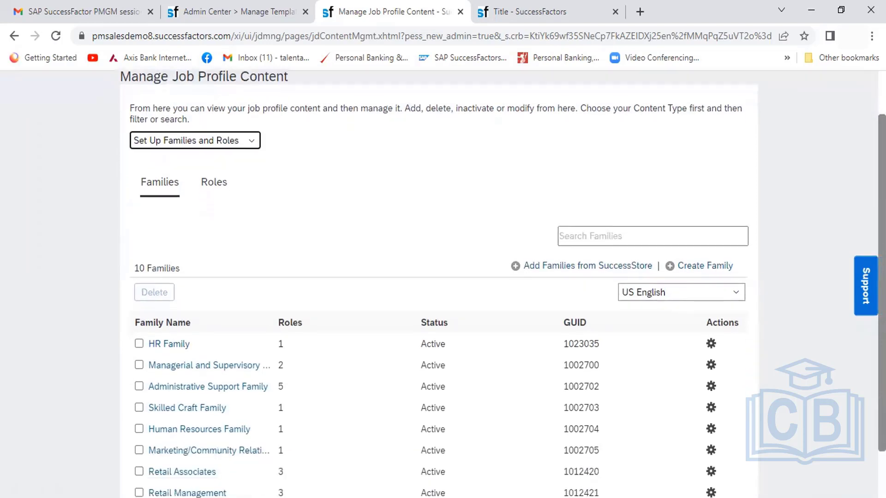
{"action": "scroll", "coordinate": [443, 284], "scroll_direction": "down", "scroll_amount": 1}
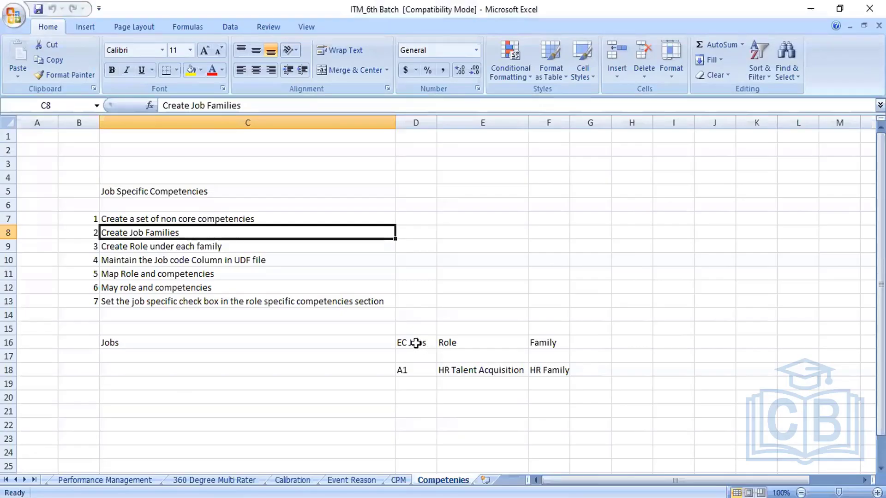
- Review the Jobs and EC Jobs headings and the job, role and family example in row 18 of the Competenies sheet
{"action": "left_click", "coordinate": [416, 342]}
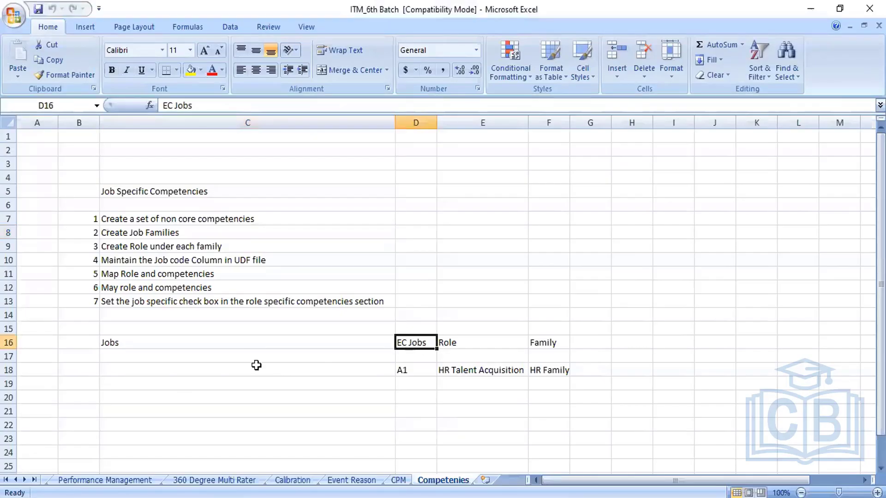
{"action": "left_click", "coordinate": [227, 353]}
{"action": "left_click", "coordinate": [235, 341]}
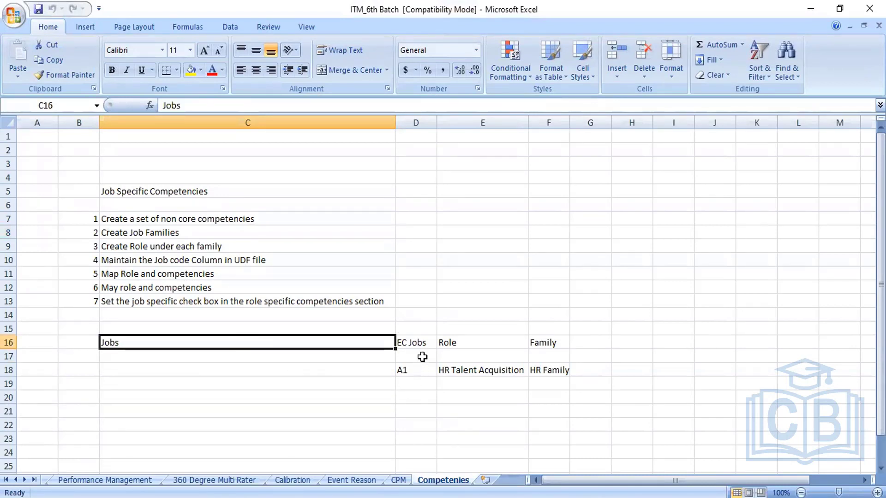
{"action": "left_click", "coordinate": [416, 370]}
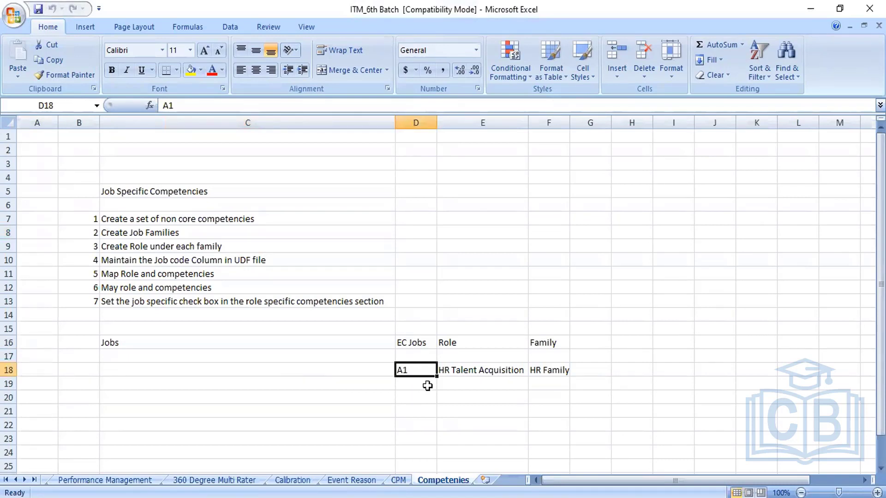
{"action": "left_click", "coordinate": [470, 369]}
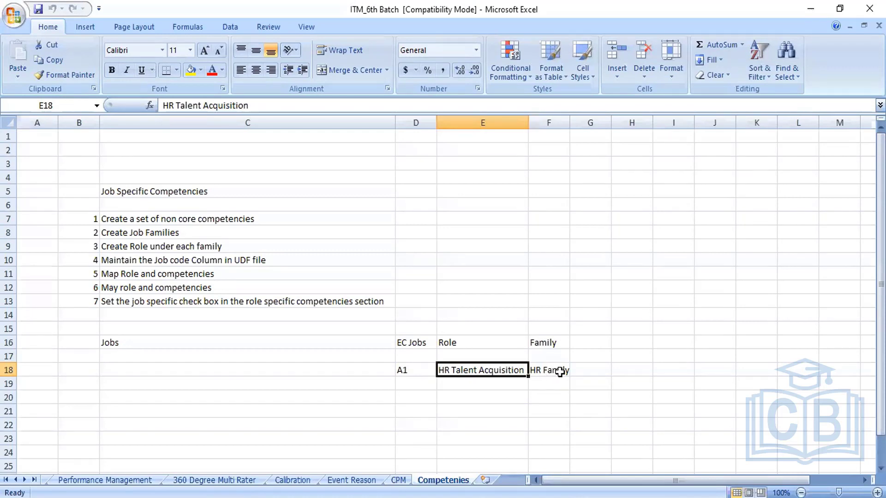
{"action": "left_click", "coordinate": [549, 372]}
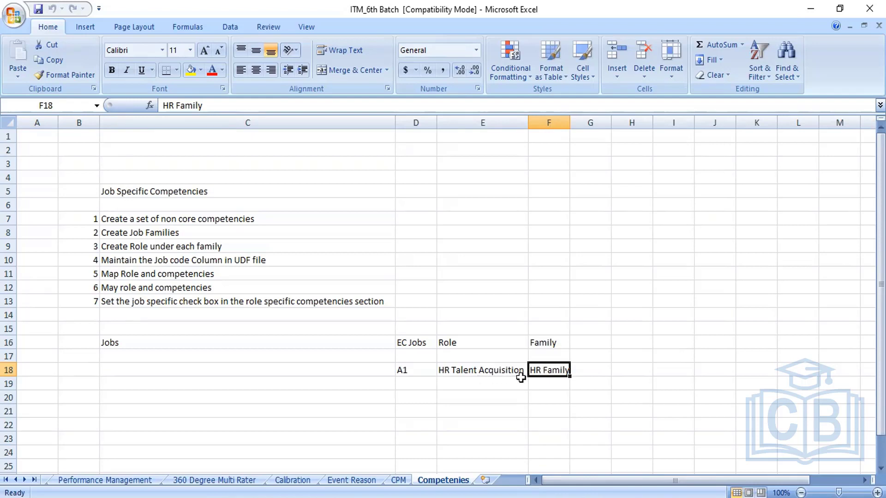
- Add the roles HR Operations and HR Payroll below HR Talent Acquisition in cells E19 and E20
{"action": "left_click", "coordinate": [476, 382]}
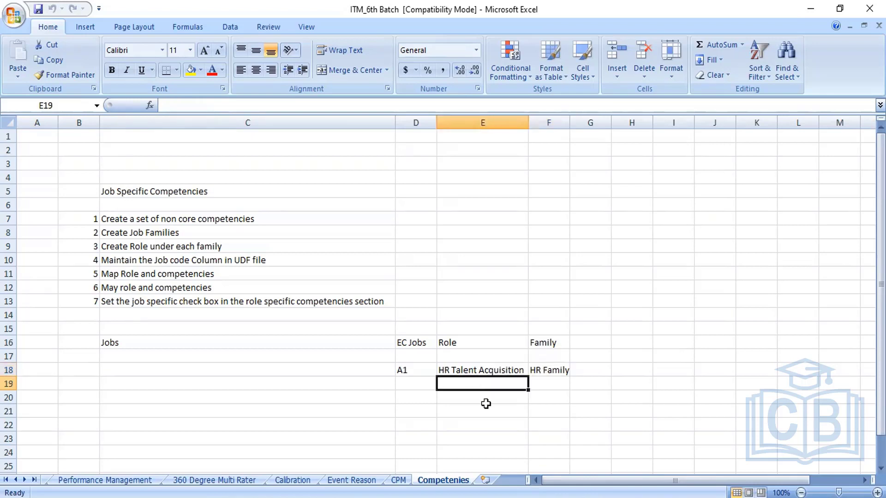
{"action": "type", "text": "HR "}
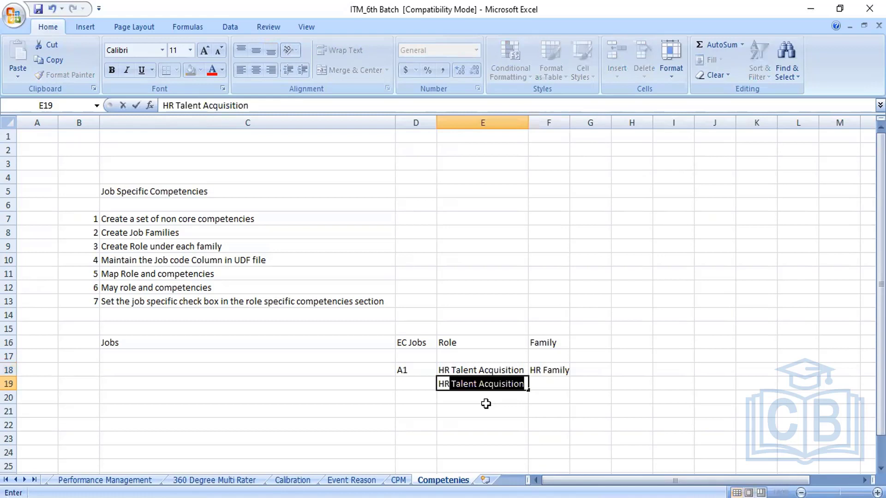
{"action": "type", "text": "OPer"}
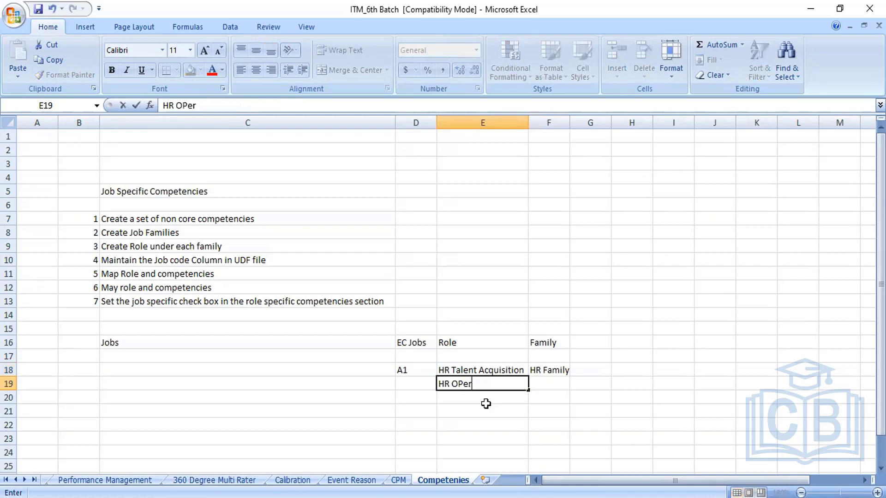
{"action": "type", "text": "ations"}
{"action": "key", "text": "Return"}
{"action": "type", "text": "HR"}
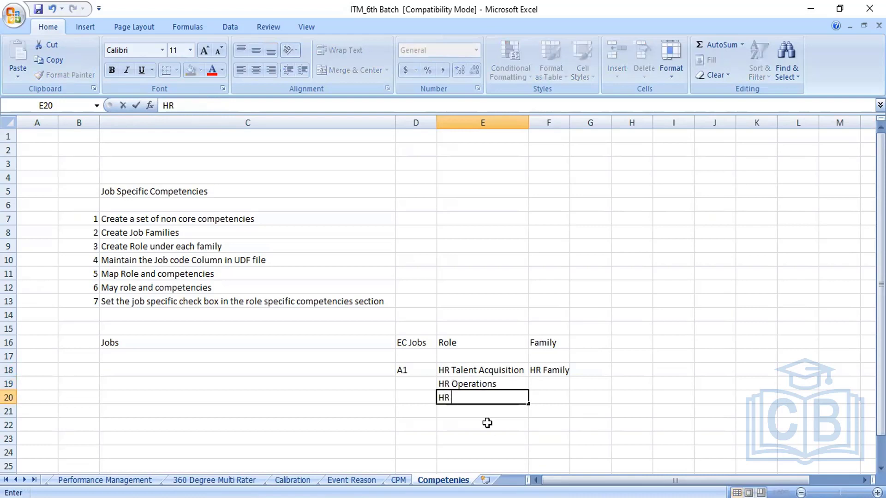
{"action": "type", "text": " Payroll"}
{"action": "left_click", "coordinate": [572, 421]}
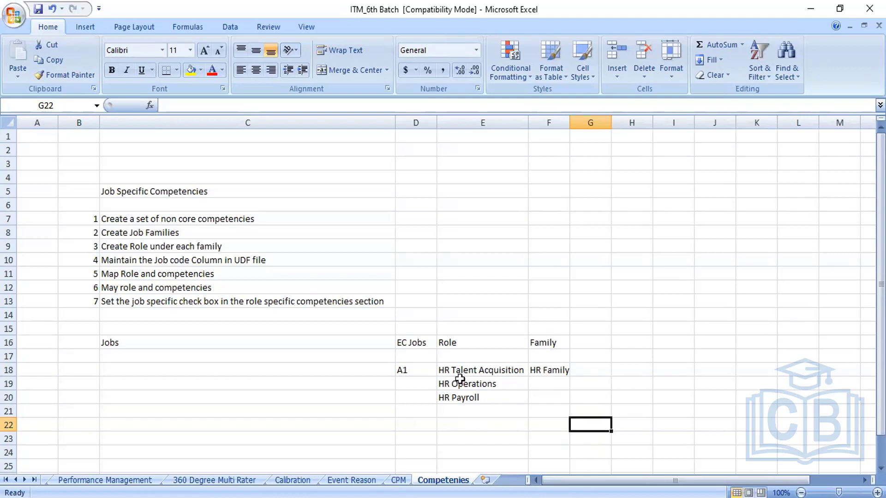
{"action": "left_click", "coordinate": [410, 373]}
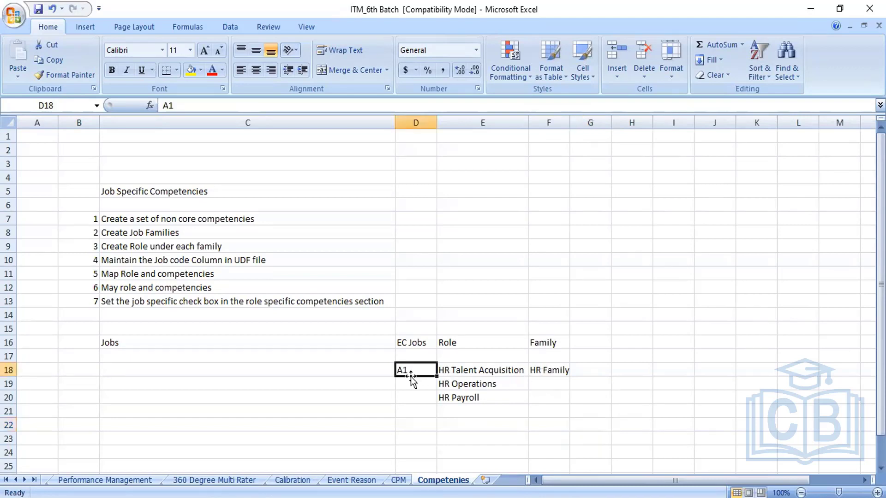
{"action": "left_click", "coordinate": [413, 342]}
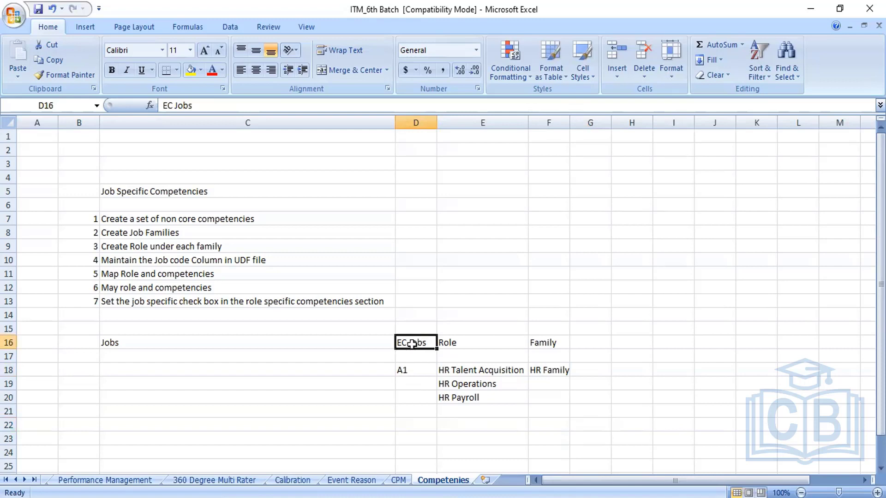
{"action": "left_click", "coordinate": [411, 371]}
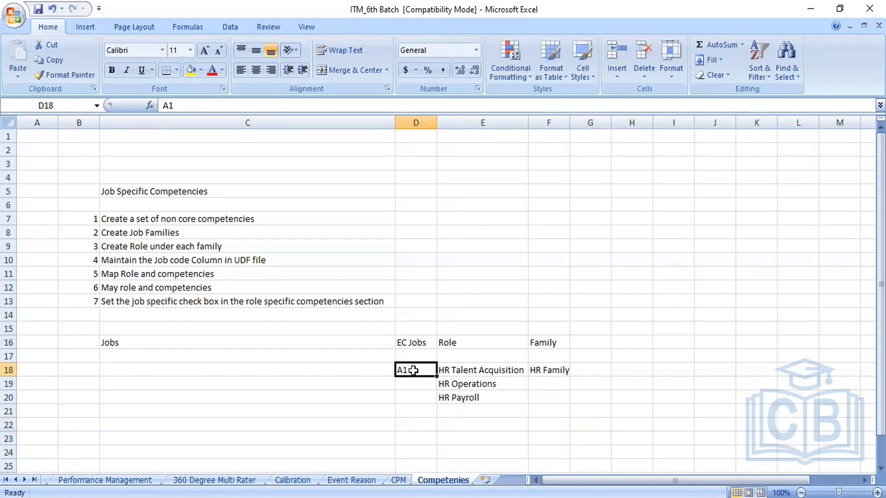
{"action": "left_click", "coordinate": [418, 342]}
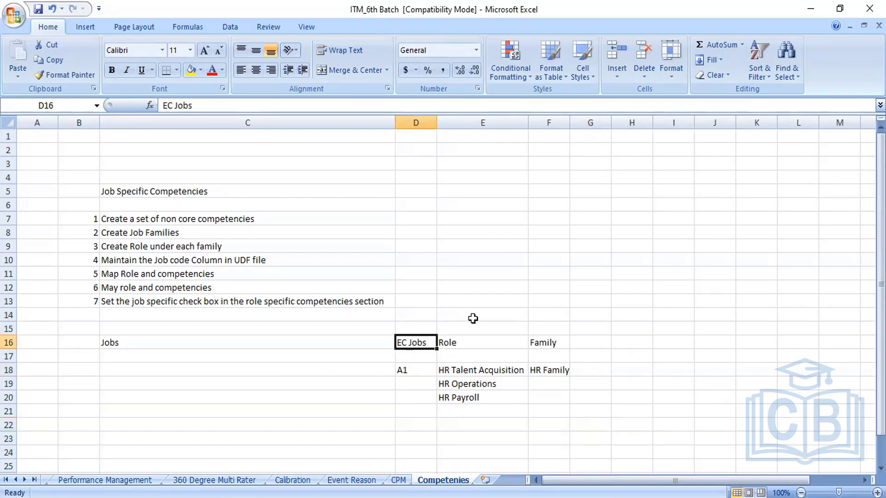
- Enter Job Code in cell E12 and Job Classification in F12, and fit column F's width to its contents
{"action": "left_click", "coordinate": [499, 287]}
{"action": "type", "text": "Job Cod"}
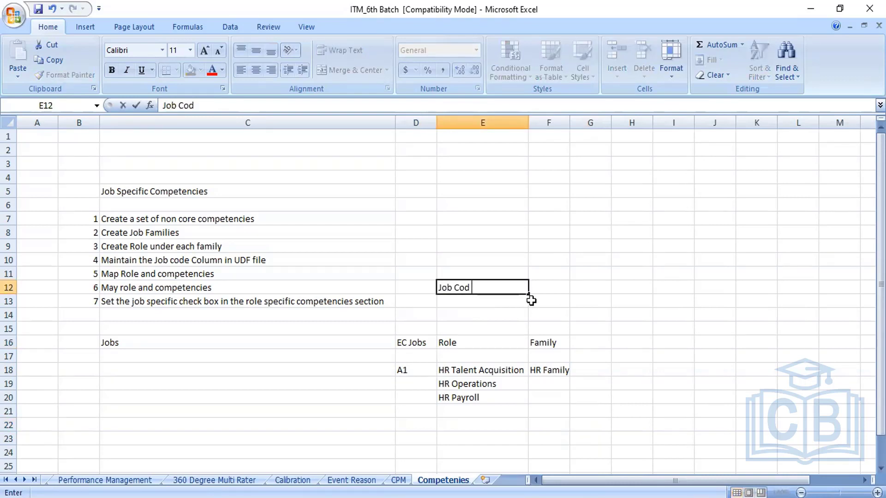
{"action": "type", "text": "e"}
{"action": "key", "text": "Tab"}
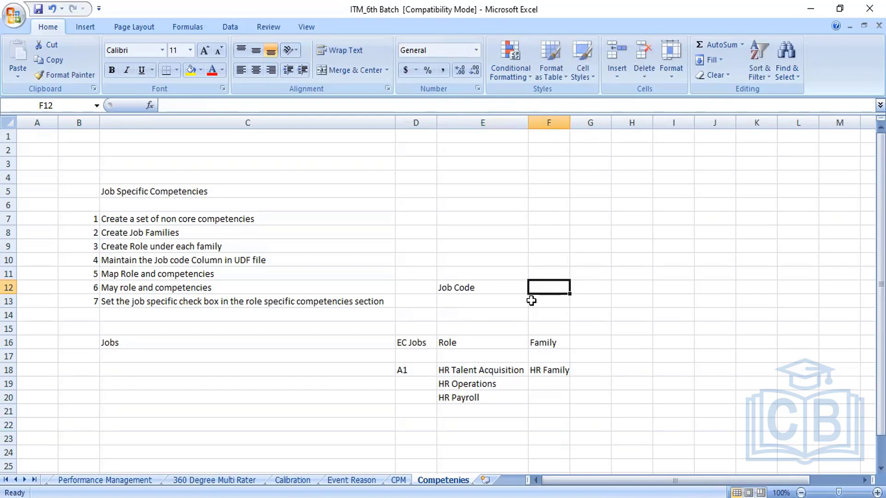
{"action": "type", "text": "Job Class"}
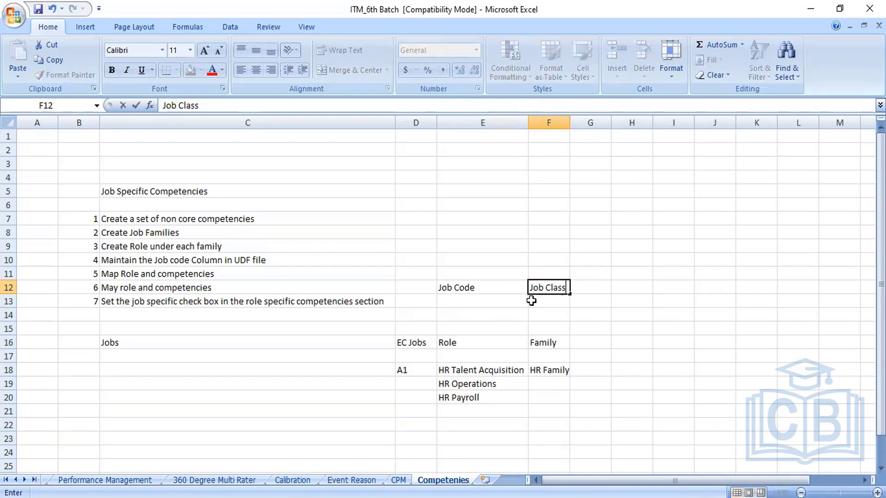
{"action": "type", "text": "ification"}
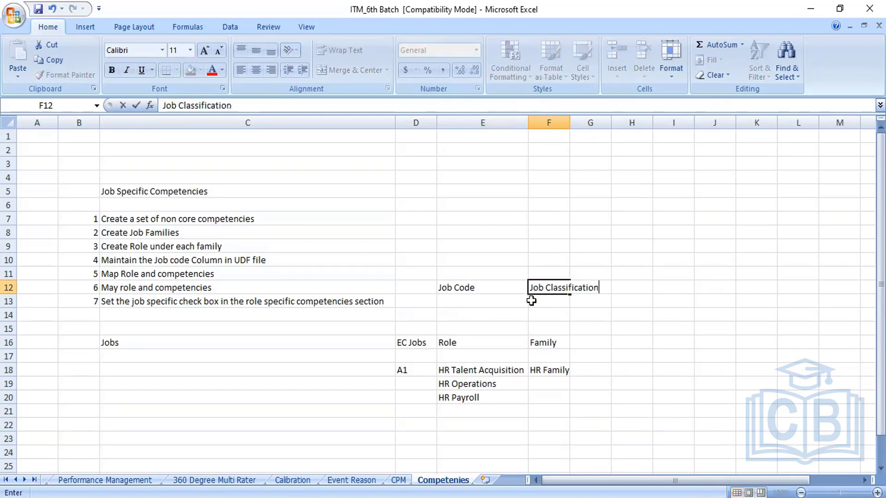
{"action": "left_click", "coordinate": [691, 270]}
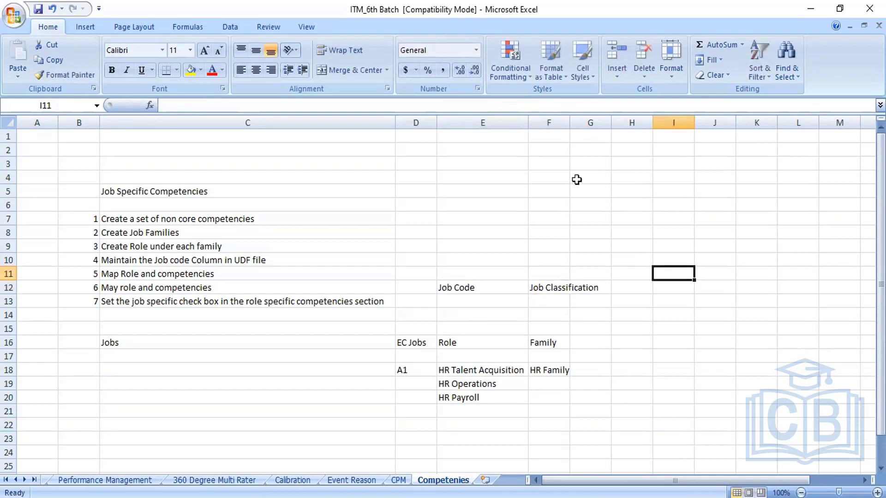
{"action": "double_click", "coordinate": [570, 122]}
{"action": "left_click", "coordinate": [573, 289]}
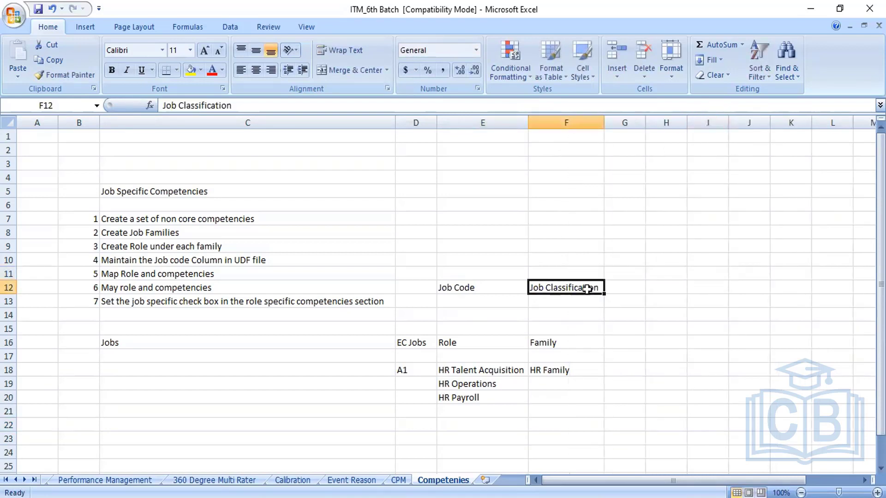
{"action": "left_click", "coordinate": [635, 293]}
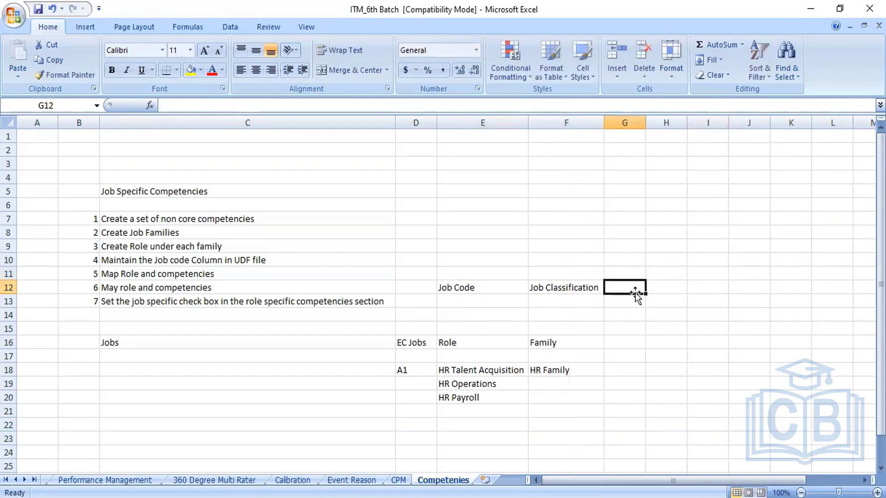
{"action": "left_click", "coordinate": [630, 217]}
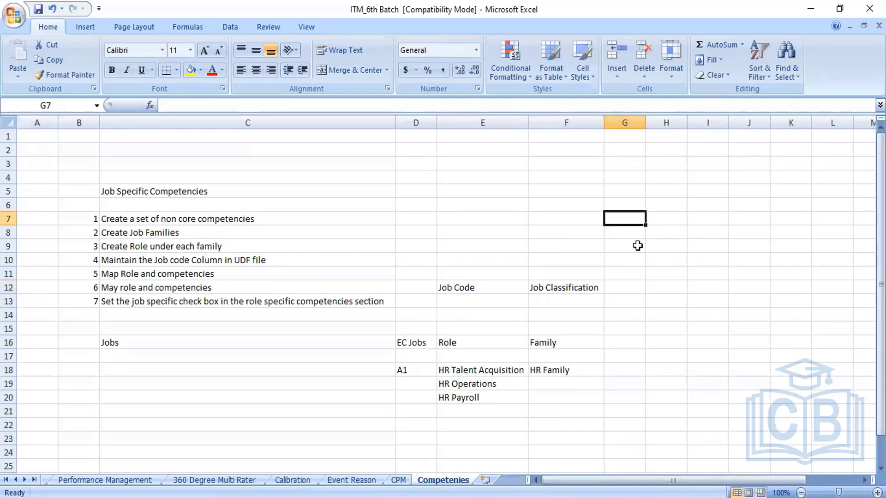
- Enter Hire in cell G7 and 10 employees in cell H12 of the Competenies sheet
{"action": "type", "text": "HIre"}
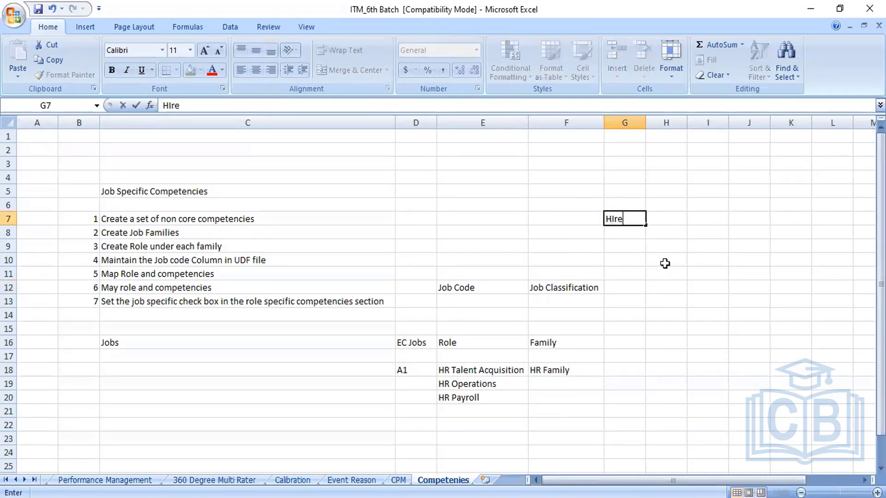
{"action": "left_click", "coordinate": [664, 263]}
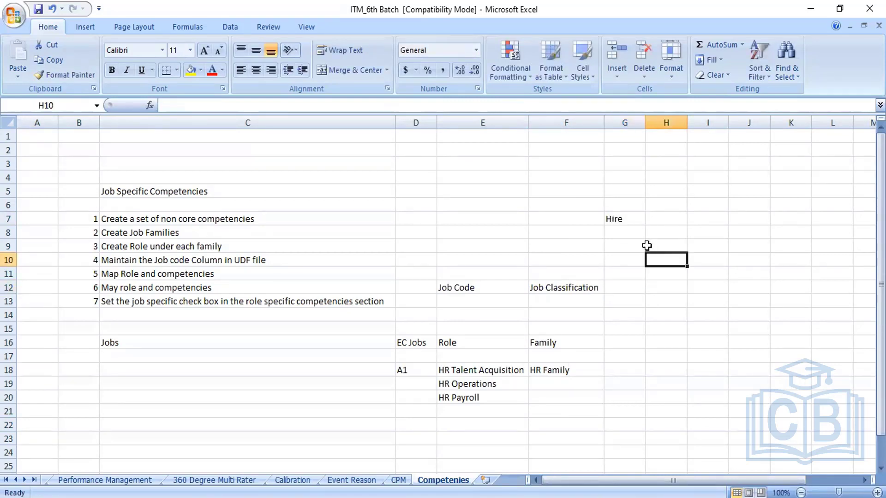
{"action": "left_click", "coordinate": [570, 292]}
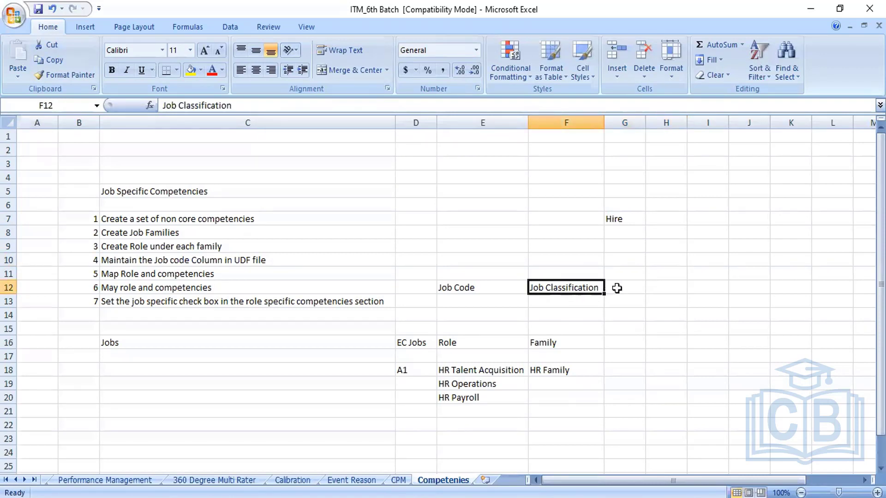
{"action": "left_click", "coordinate": [661, 288]}
{"action": "type", "text": "1"}
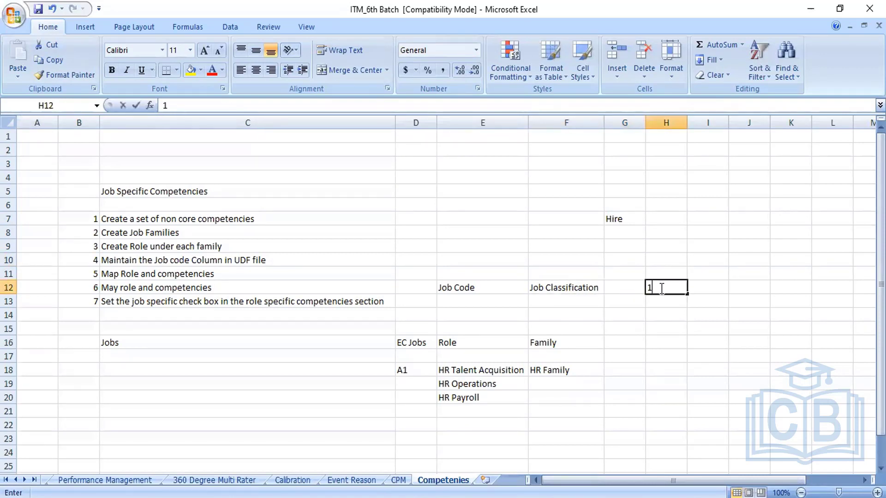
{"action": "type", "text": "0 employees"}
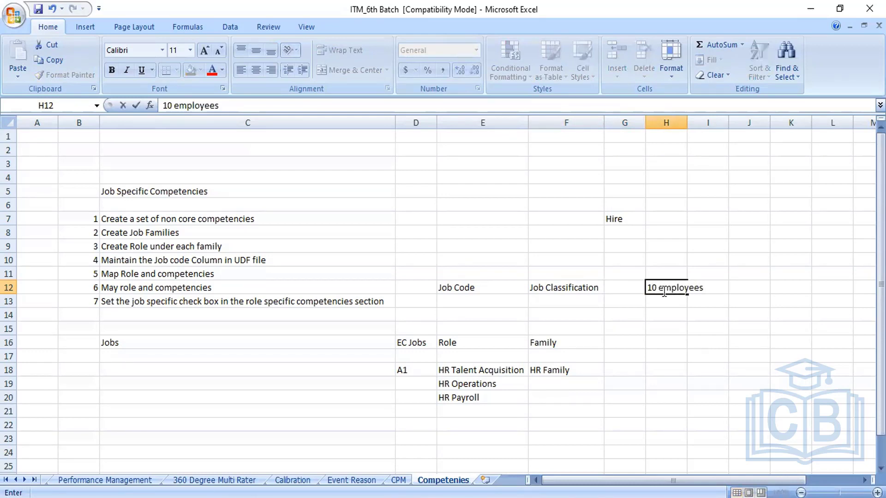
{"action": "left_click", "coordinate": [679, 334]}
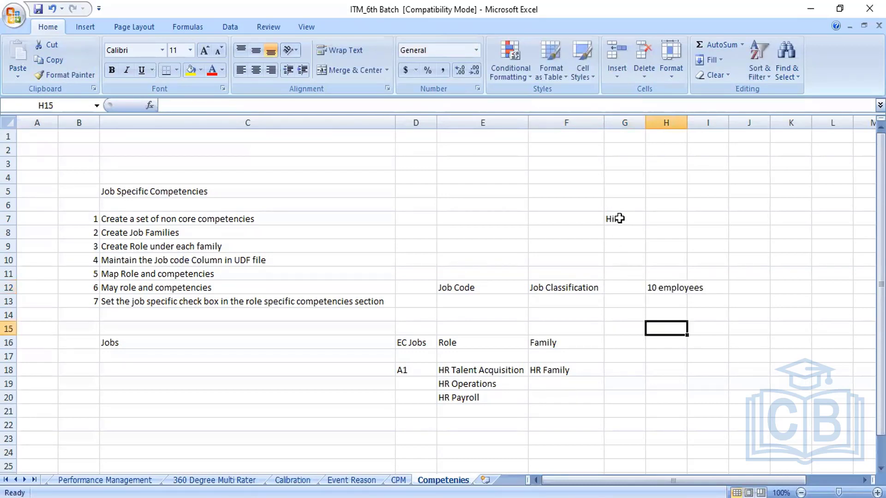
- Enter Position in cell F13, directly below Job Classification
{"action": "left_click", "coordinate": [619, 191]}
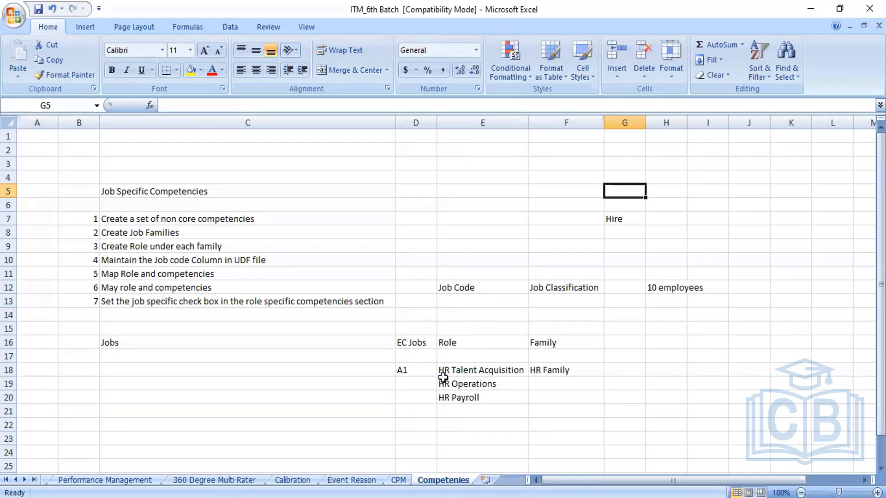
{"action": "left_click", "coordinate": [409, 371]}
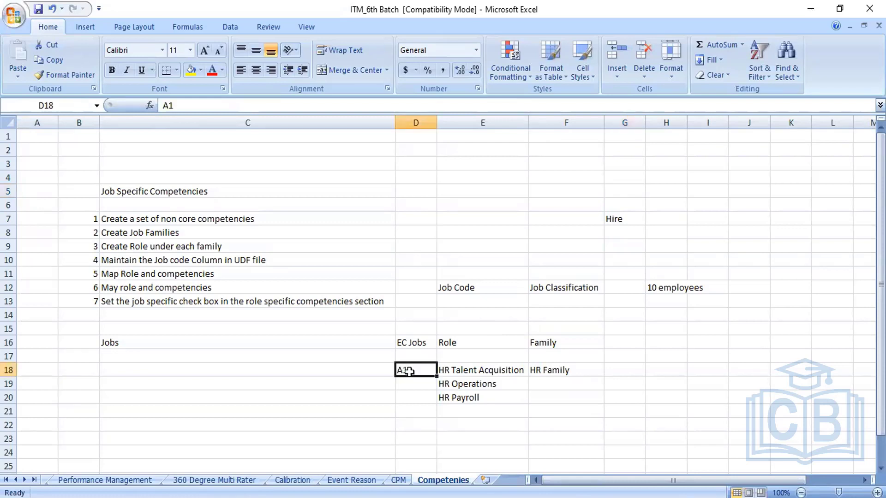
{"action": "left_click", "coordinate": [561, 286]}
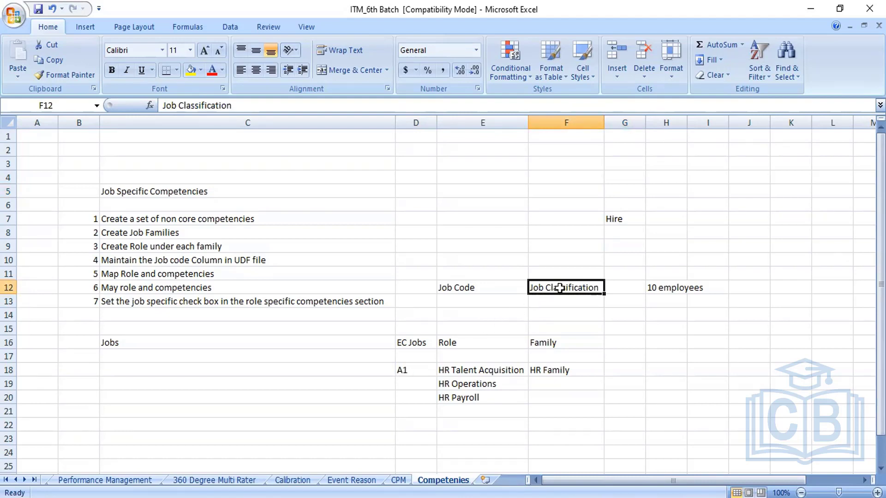
{"action": "left_click", "coordinate": [675, 288]}
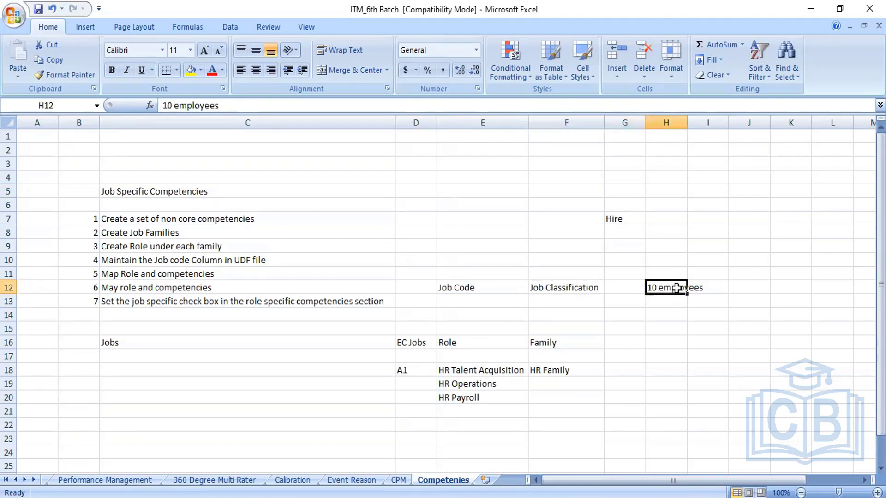
{"action": "left_click", "coordinate": [631, 220]}
{"action": "left_click", "coordinate": [585, 289]}
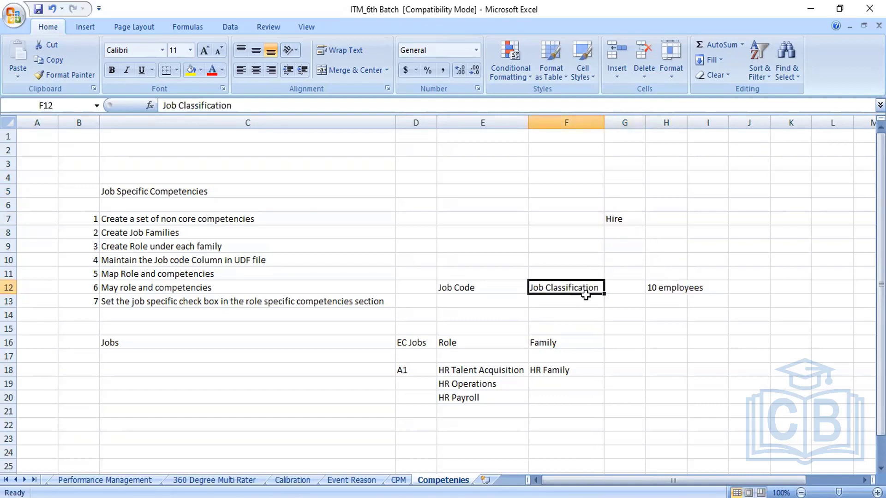
{"action": "left_click", "coordinate": [573, 299]}
{"action": "type", "text": "Position"}
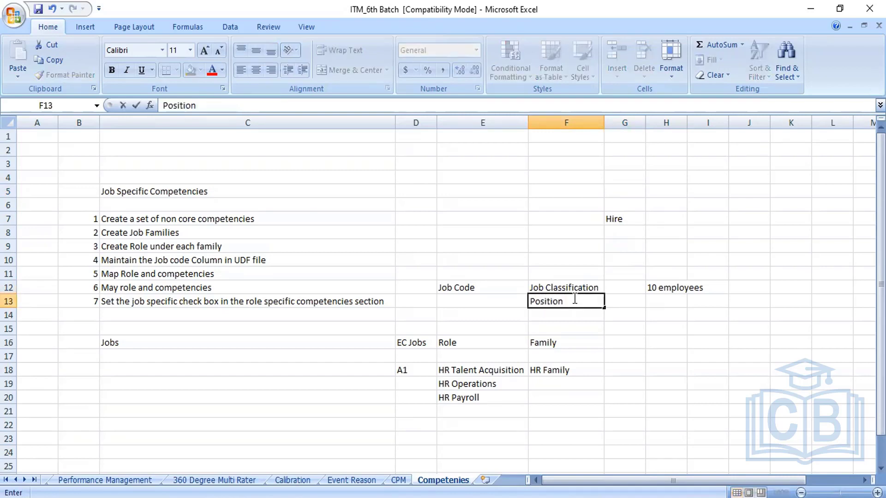
{"action": "left_click", "coordinate": [607, 326]}
- Enter Position in cell H7, beside the Hire entry
{"action": "left_click", "coordinate": [623, 220]}
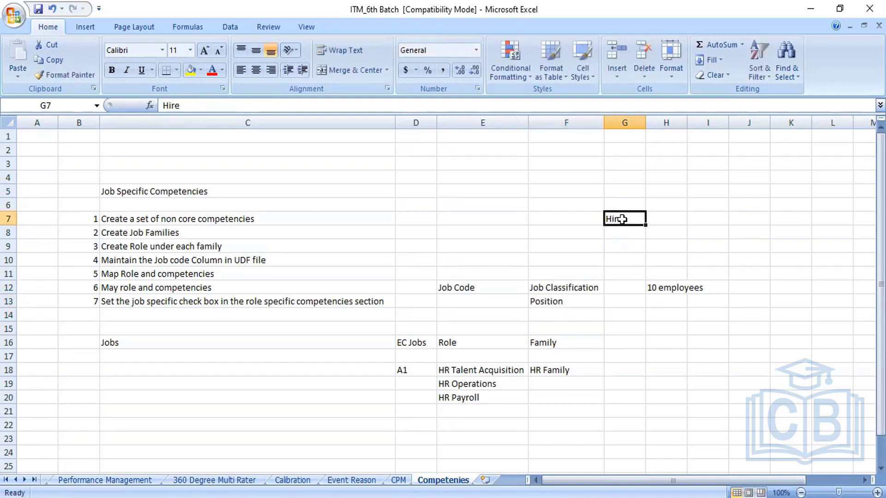
{"action": "left_click", "coordinate": [665, 219]}
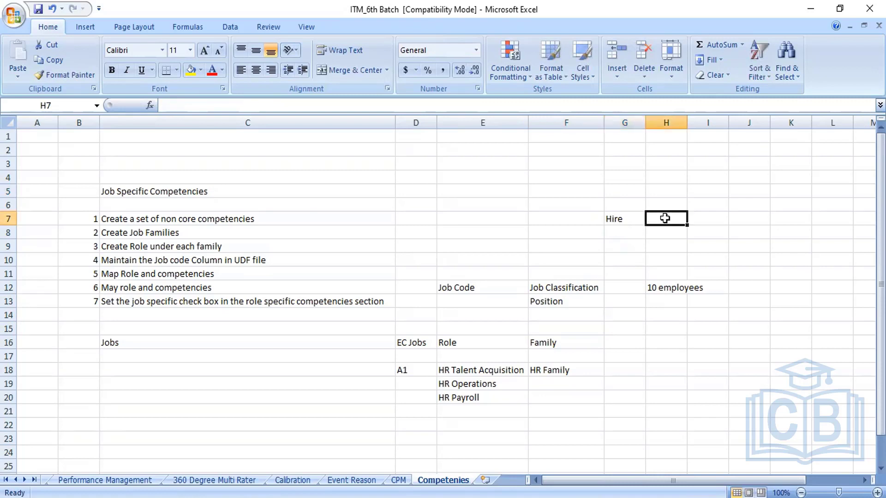
{"action": "type", "text": "Position"}
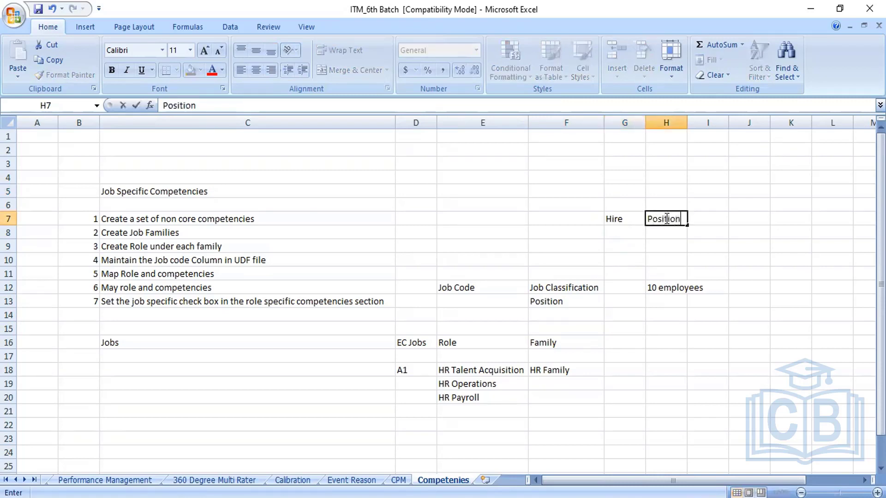
{"action": "left_click", "coordinate": [616, 218]}
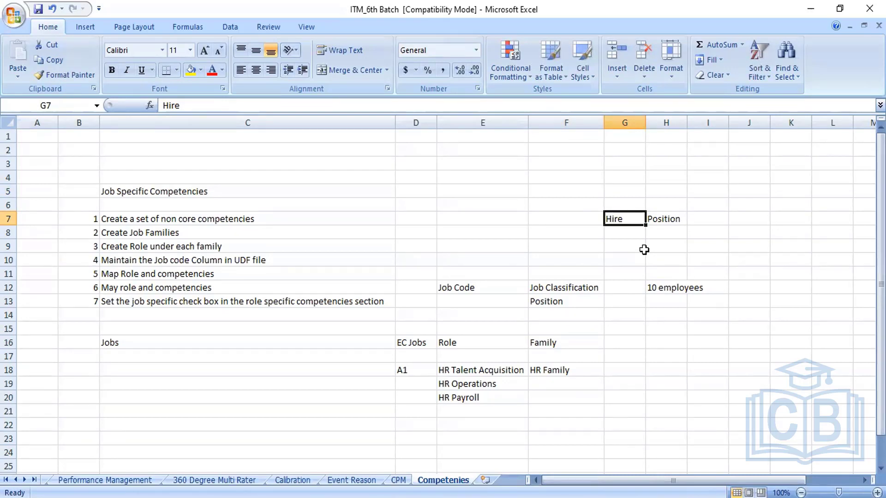
{"action": "left_click", "coordinate": [677, 287]}
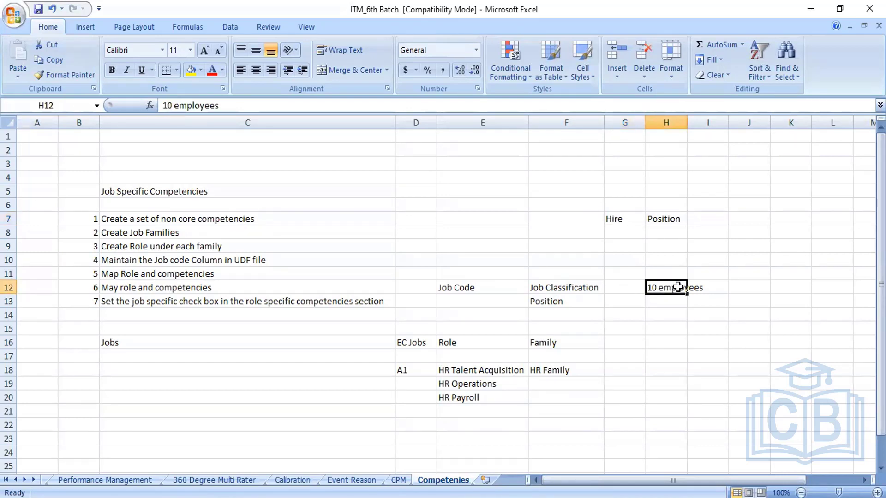
{"action": "left_click", "coordinate": [561, 375]}
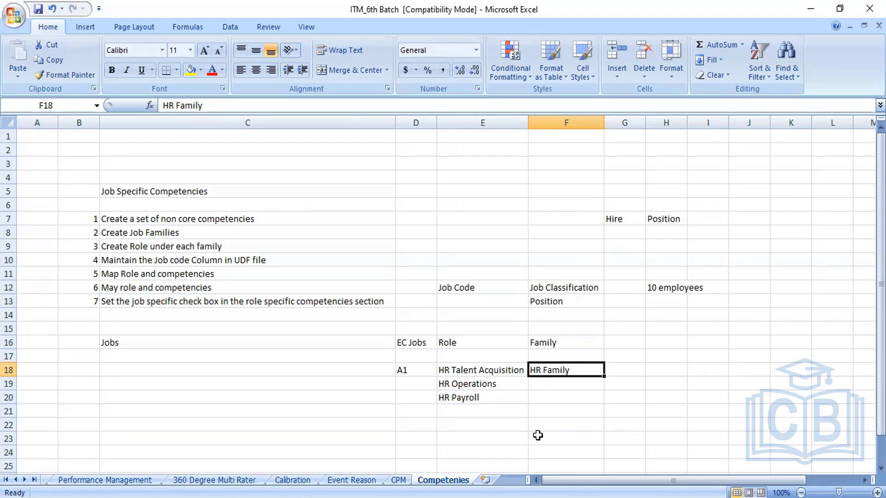
- Switch to SuccessFactors in the browser and create a new job family named HR & Admin Family
{"action": "key", "text": "alt+Tab"}
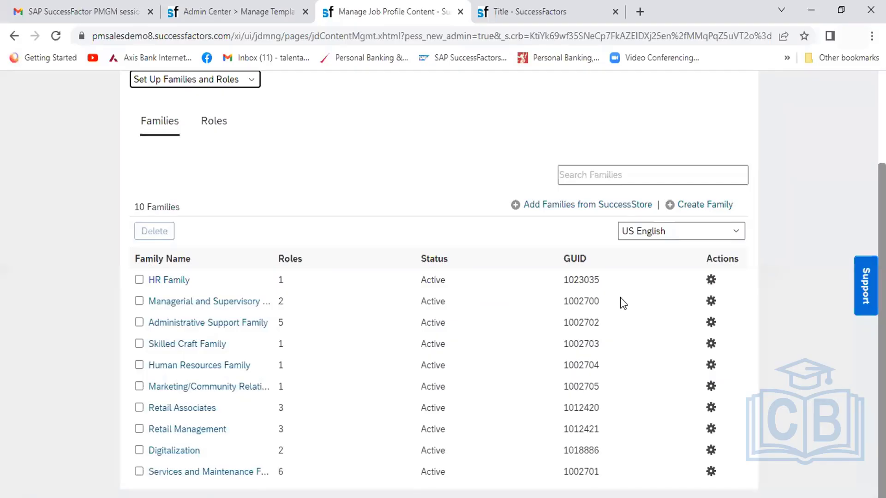
{"action": "left_click", "coordinate": [699, 205]}
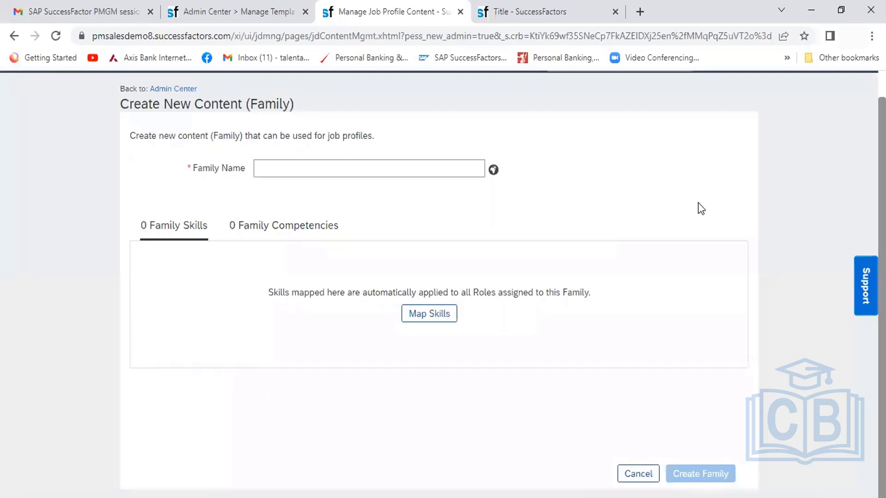
{"action": "left_click", "coordinate": [272, 173]}
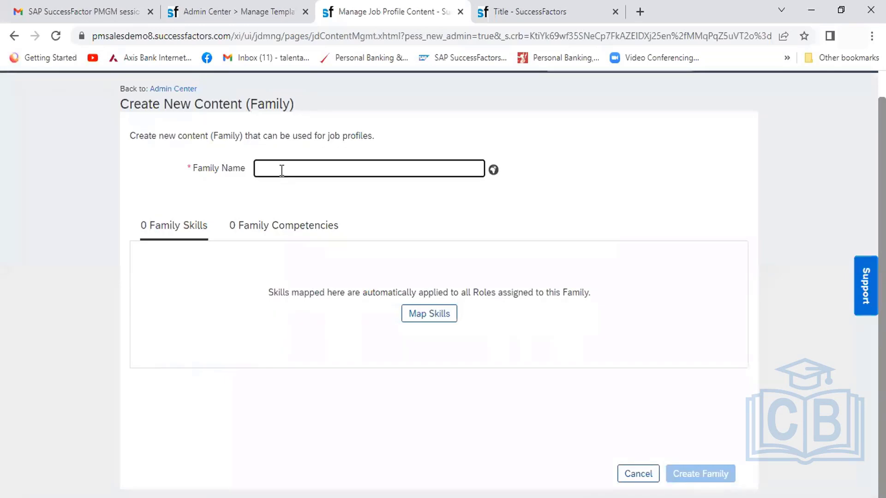
{"action": "type", "text": "HR & Admin"}
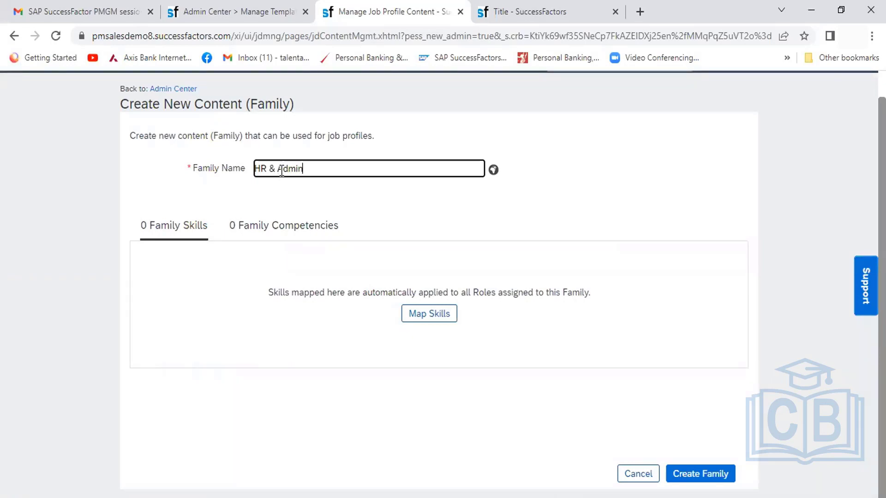
{"action": "type", "text": " Family"}
{"action": "left_click", "coordinate": [552, 198]}
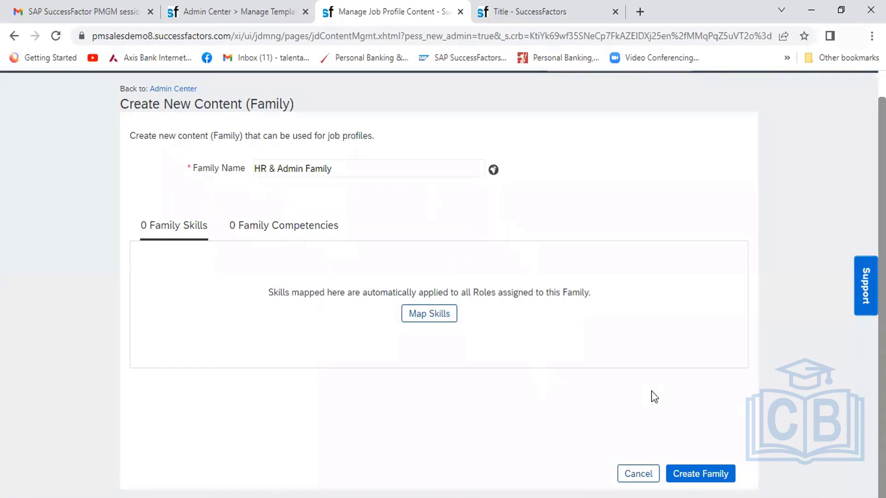
{"action": "left_click", "coordinate": [716, 477]}
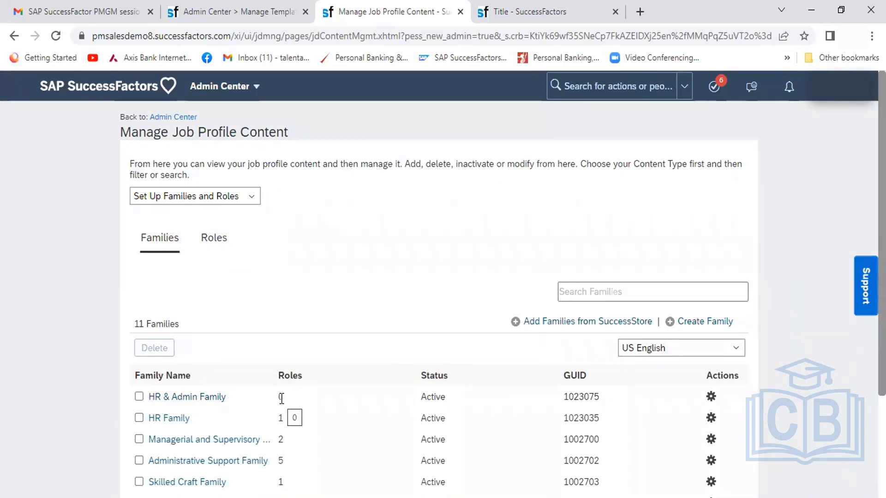
- Create a role named HR Operations and assign it to HR & Admin Family
{"action": "left_click", "coordinate": [218, 247]}
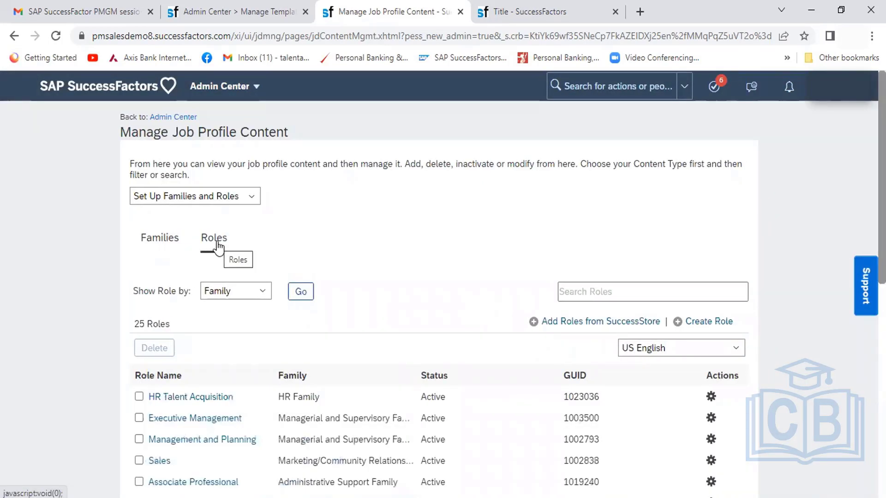
{"action": "left_click", "coordinate": [721, 323]}
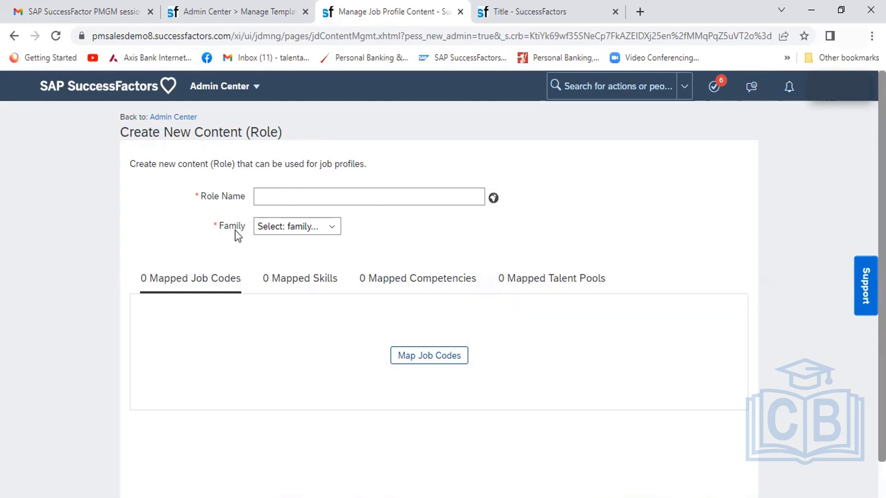
{"action": "left_click", "coordinate": [325, 226]}
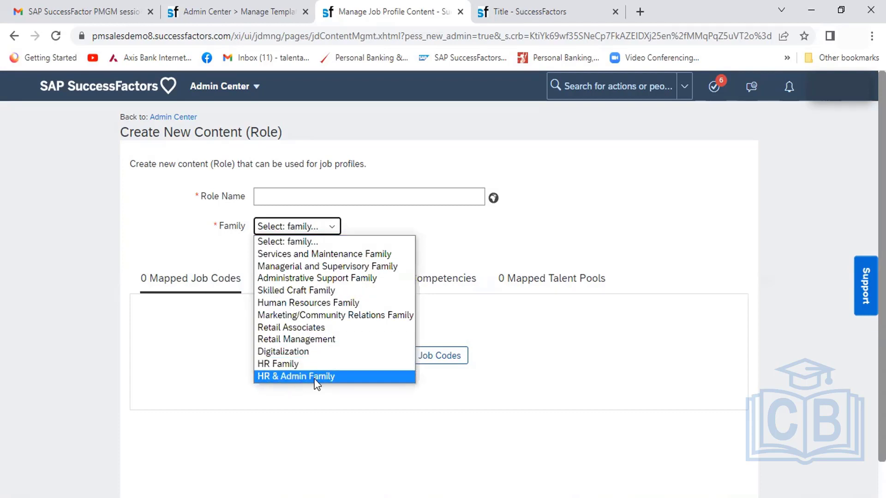
{"action": "left_click", "coordinate": [329, 377]}
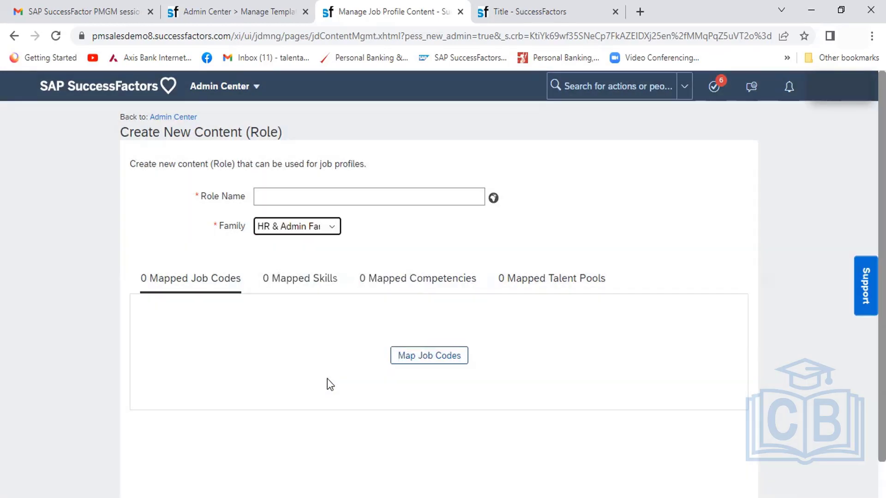
{"action": "left_click", "coordinate": [300, 196]}
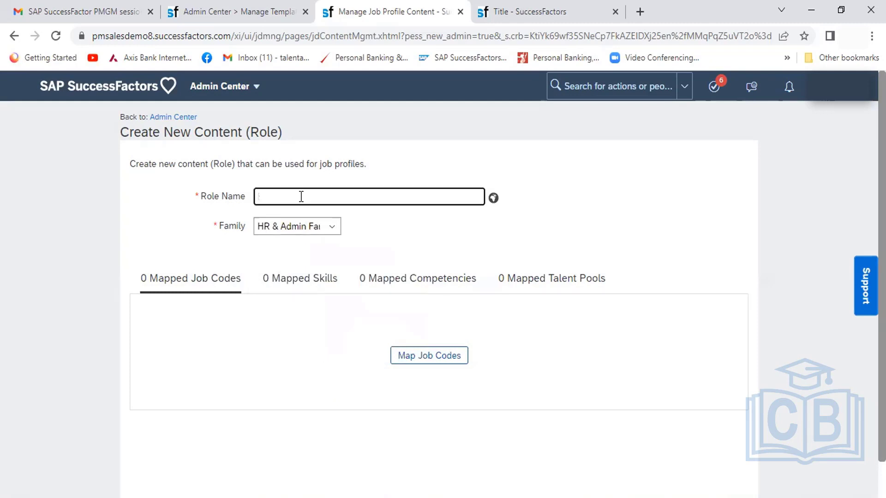
{"action": "type", "text": "HR Operations"}
{"action": "left_click", "coordinate": [456, 237]}
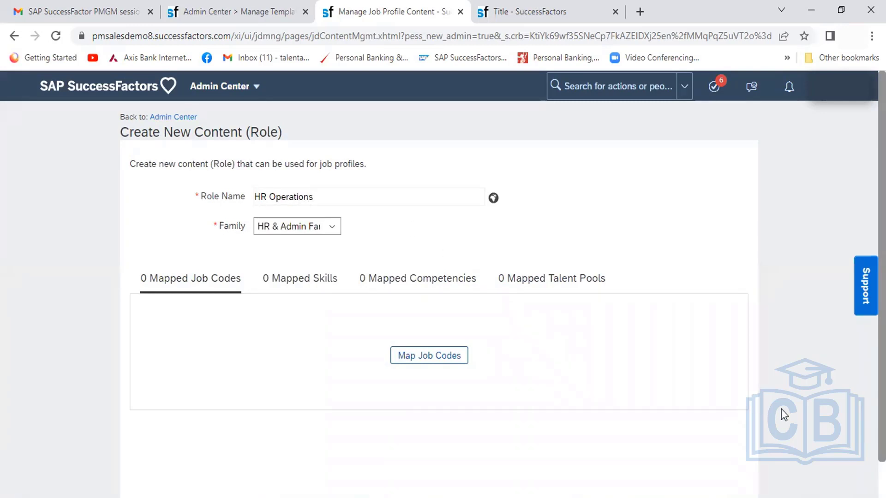
{"action": "scroll", "coordinate": [783, 414], "scroll_direction": "down", "scroll_amount": 1}
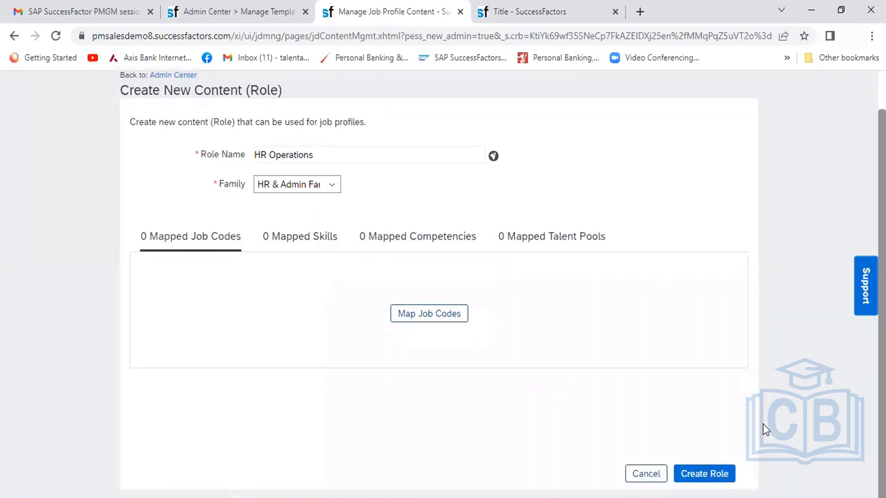
{"action": "left_click", "coordinate": [708, 472]}
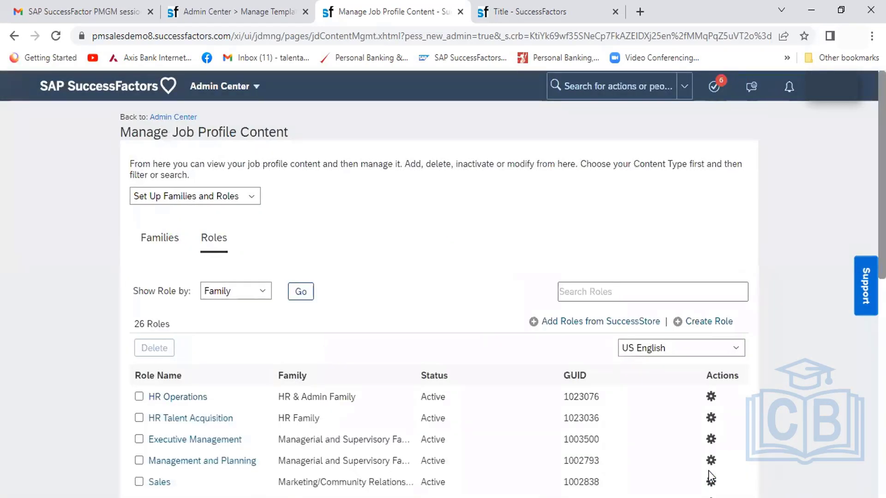
- Create a role named HR Learning & Development and assign it to HR & Admin Family
{"action": "left_click", "coordinate": [151, 238]}
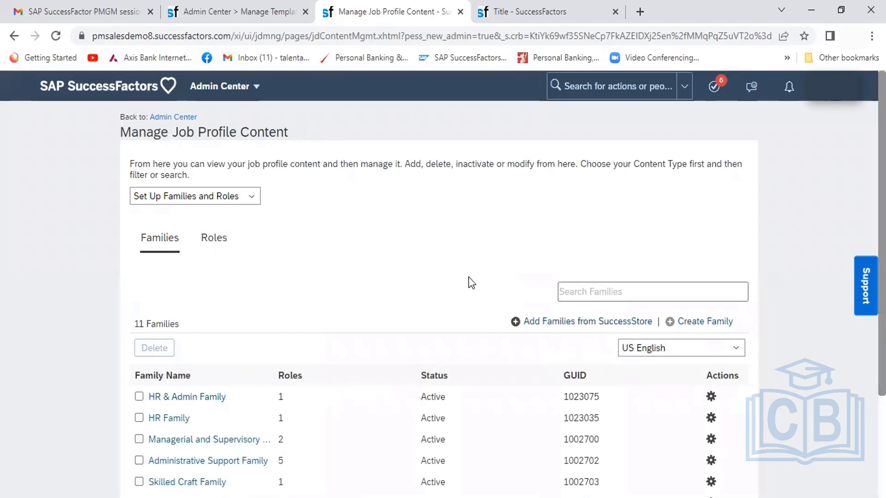
{"action": "left_click", "coordinate": [211, 246]}
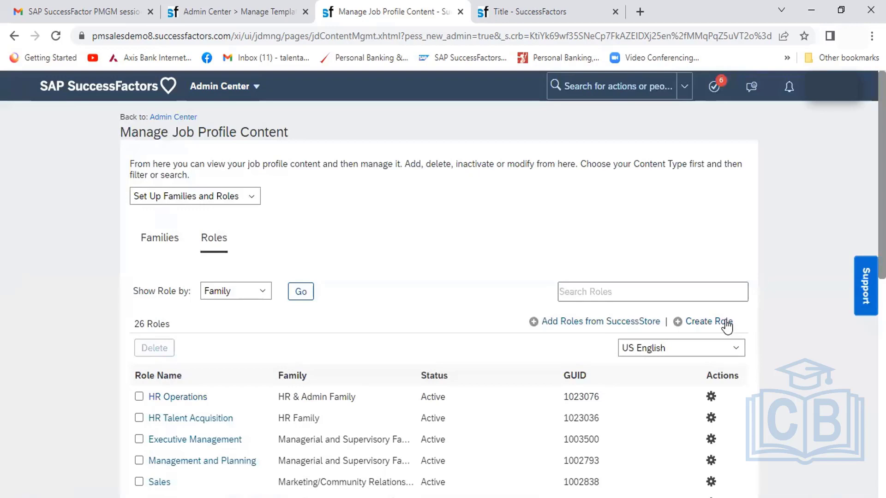
{"action": "left_click", "coordinate": [699, 324]}
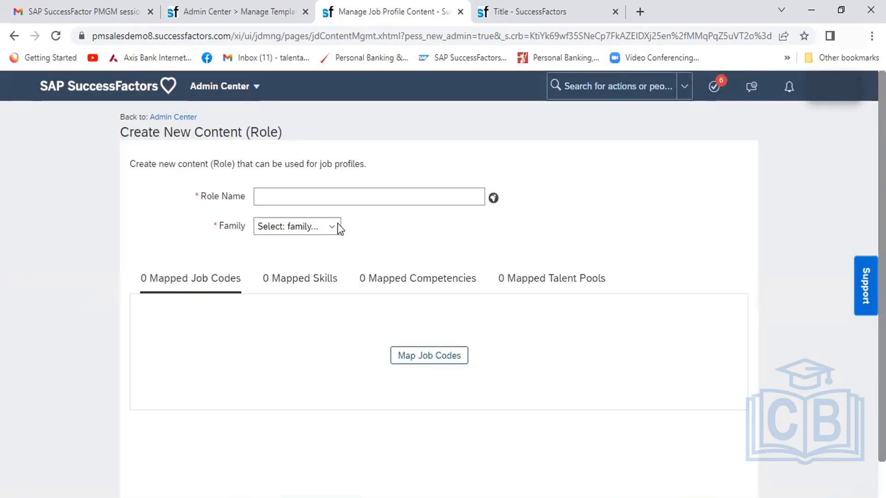
{"action": "left_click", "coordinate": [334, 226]}
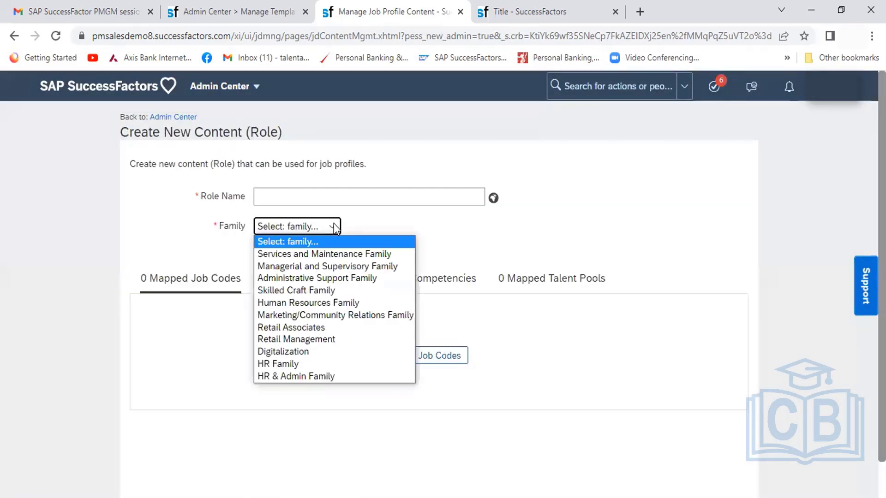
{"action": "left_click", "coordinate": [298, 380]}
{"action": "left_click", "coordinate": [286, 197]}
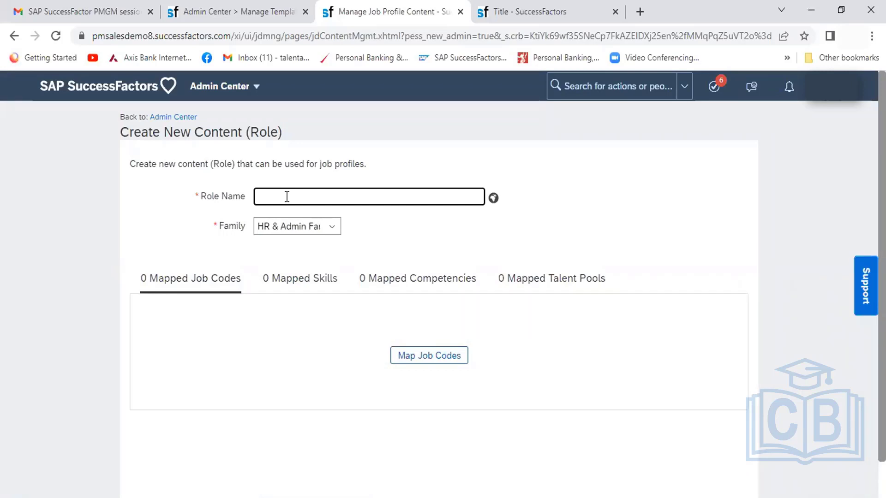
{"action": "type", "text": "HR Learning & Development"}
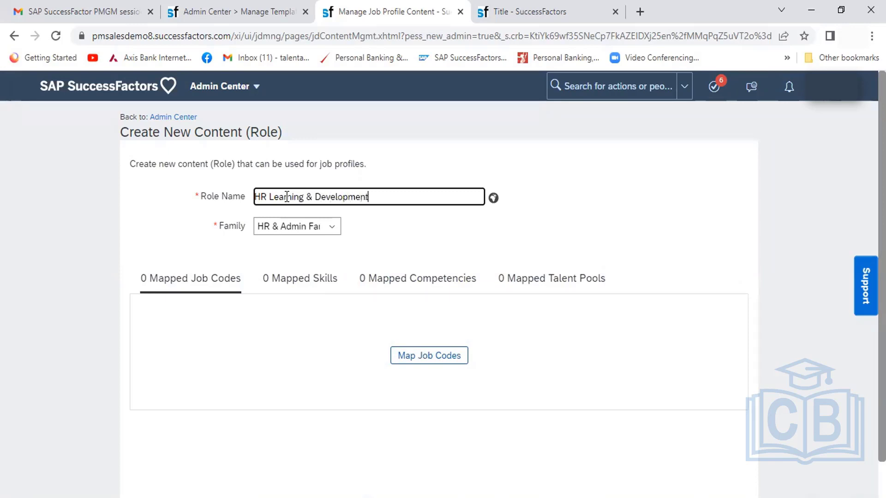
{"action": "left_click", "coordinate": [630, 256]}
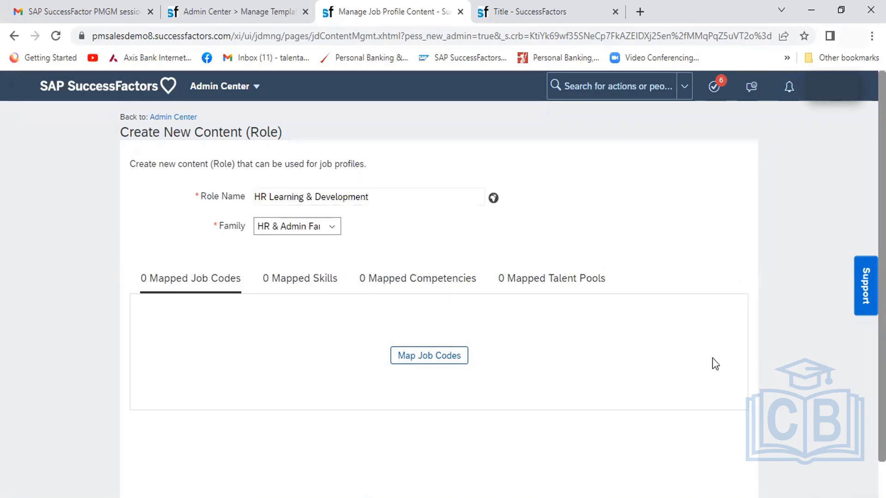
{"action": "scroll", "coordinate": [737, 386], "scroll_direction": "down", "scroll_amount": 2}
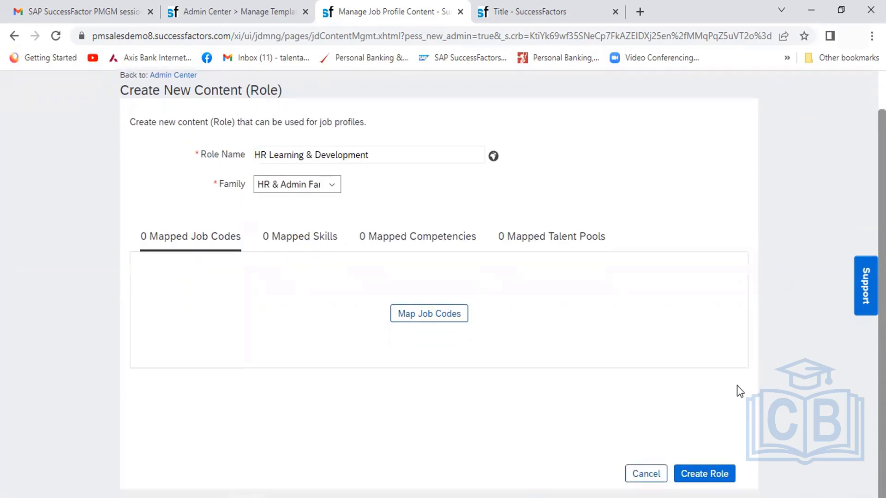
{"action": "left_click", "coordinate": [710, 479]}
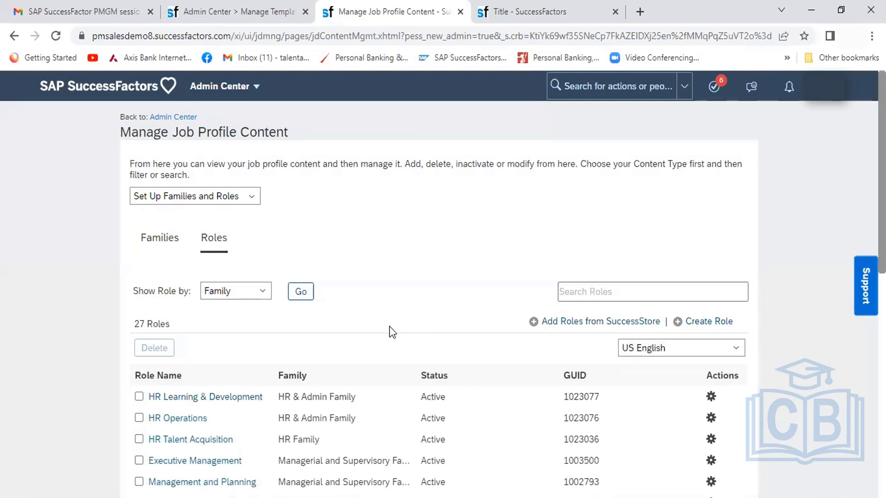
- Open the HR Operations role from HR & Admin Family and start a job code mapping with usage Default
{"action": "left_click", "coordinate": [159, 237]}
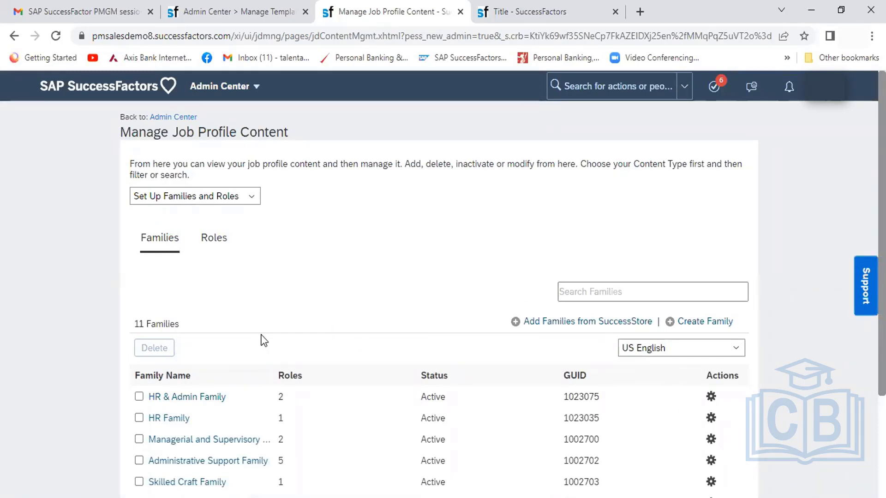
{"action": "left_click", "coordinate": [208, 401]}
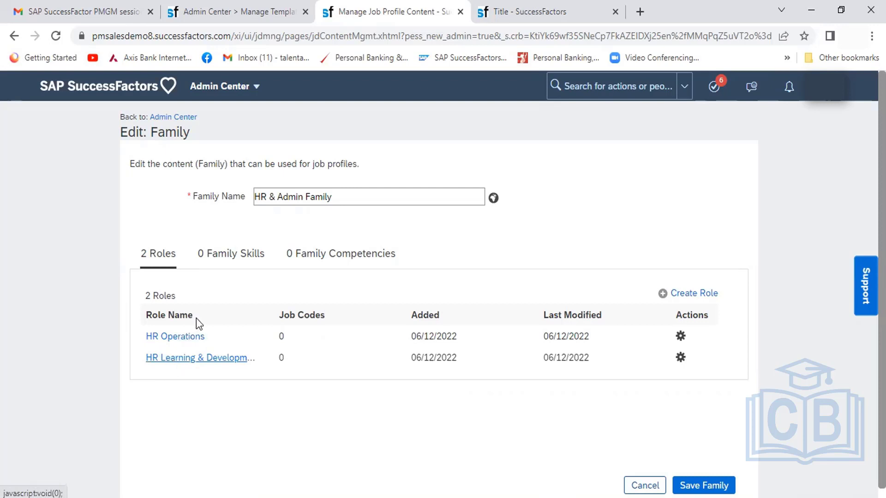
{"action": "left_click", "coordinate": [173, 336]}
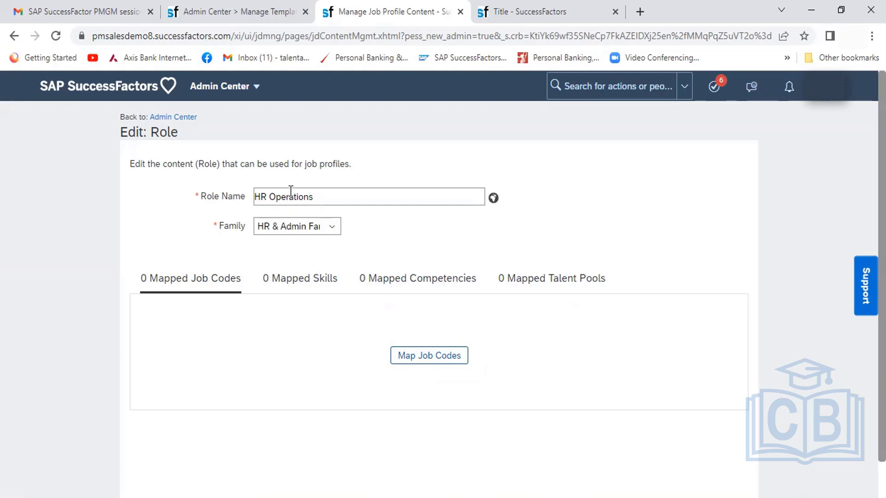
{"action": "left_click", "coordinate": [442, 353]}
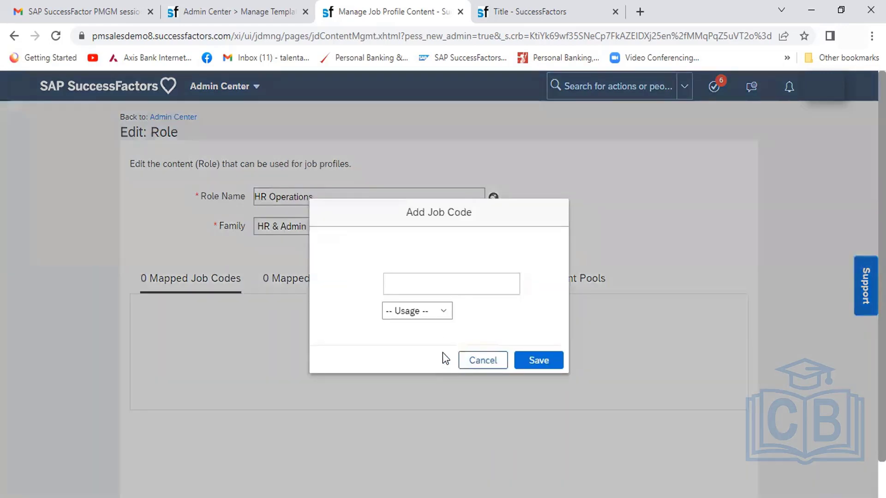
{"action": "left_click", "coordinate": [444, 313]}
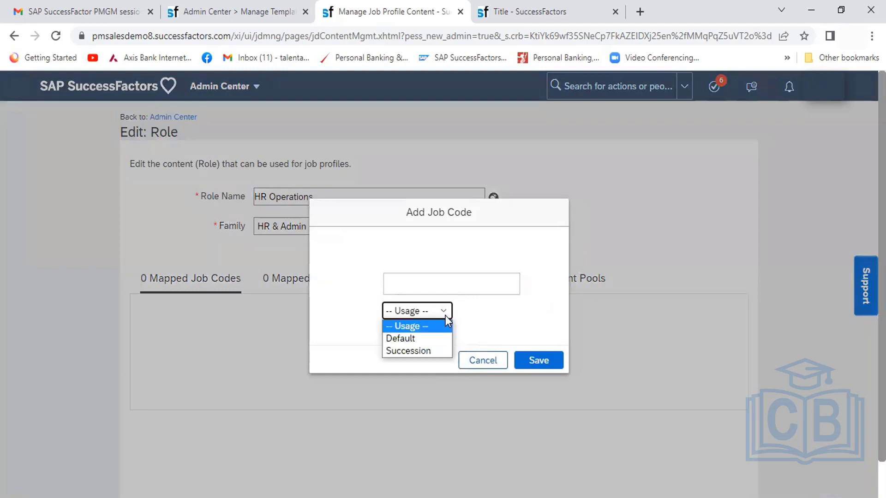
{"action": "left_click", "coordinate": [425, 339]}
{"action": "left_click", "coordinate": [415, 279]}
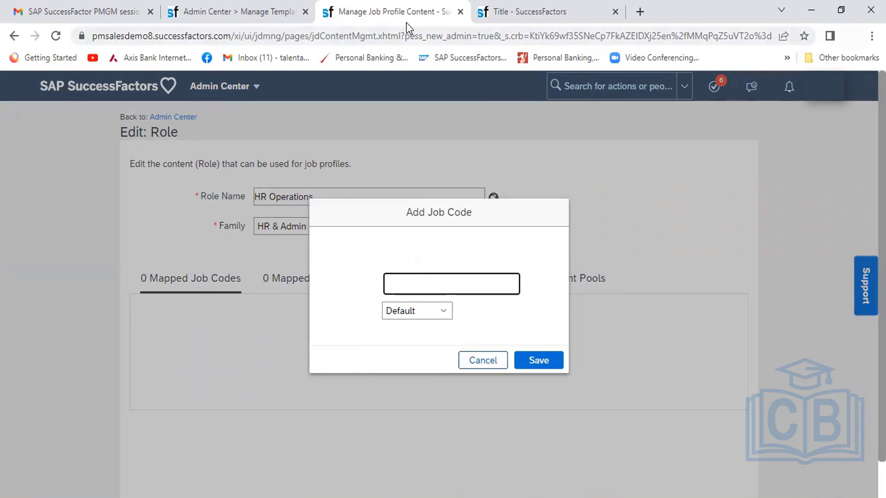
- Duplicate the Manage Job Profile Content browser tab and open Manage Data in the copy
{"action": "right_click", "coordinate": [388, 8]}
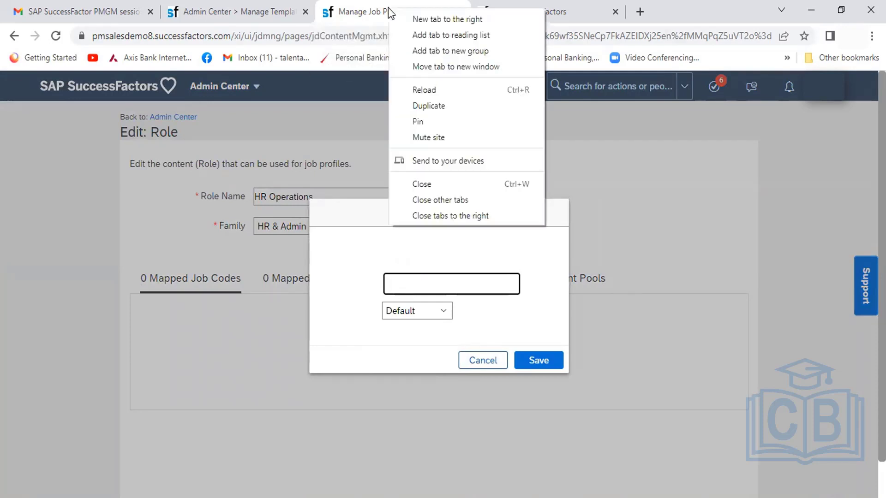
{"action": "left_click", "coordinate": [441, 107]}
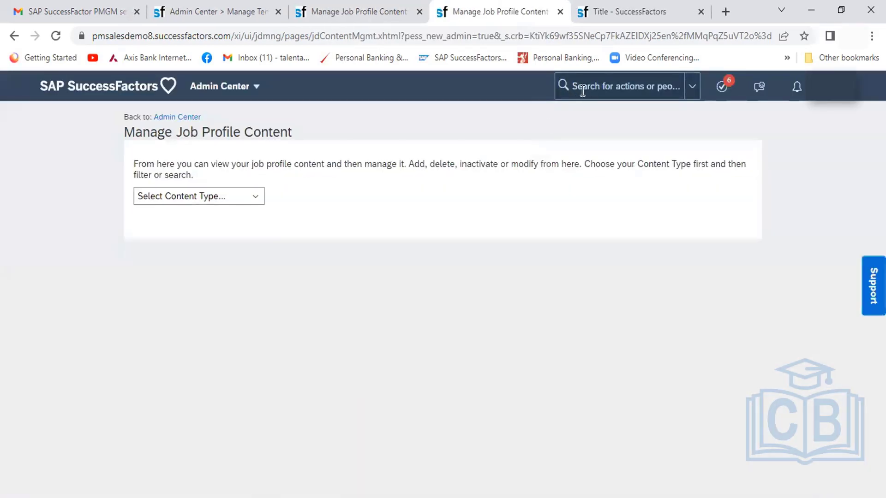
{"action": "left_click", "coordinate": [591, 87]}
{"action": "type", "text": "Mana"}
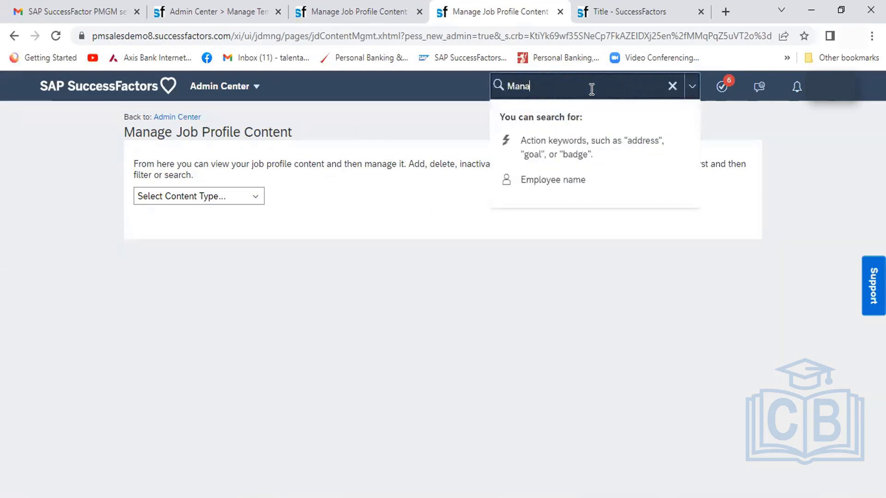
{"action": "type", "text": "ge data"}
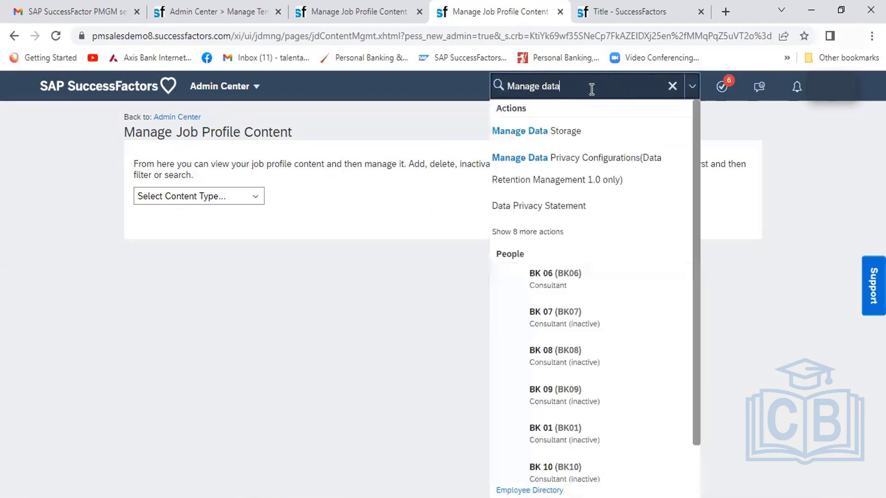
{"action": "left_click", "coordinate": [515, 233]}
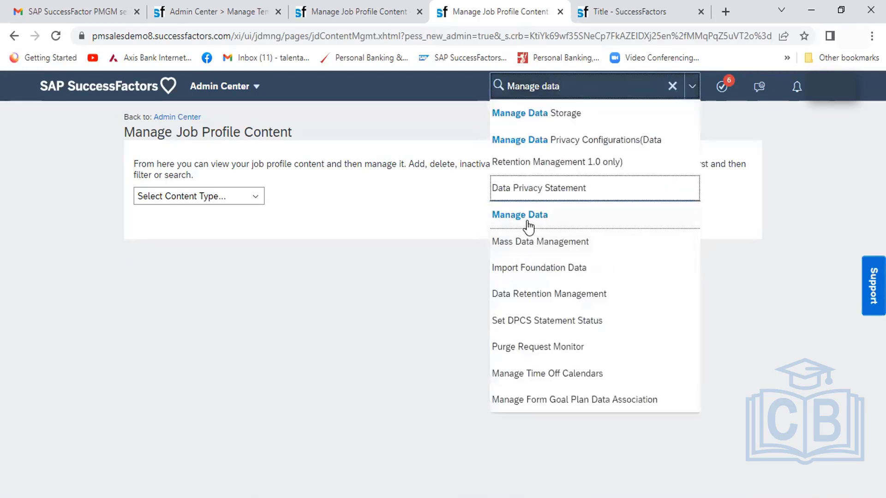
{"action": "left_click", "coordinate": [528, 225]}
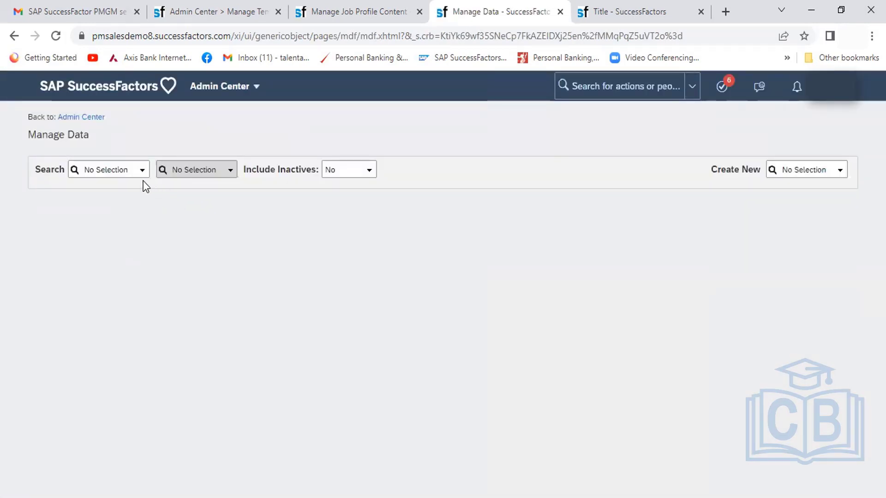
- Look up the Job Classification record HR Professional in Manage Data and copy its job code
{"action": "left_click", "coordinate": [108, 170]}
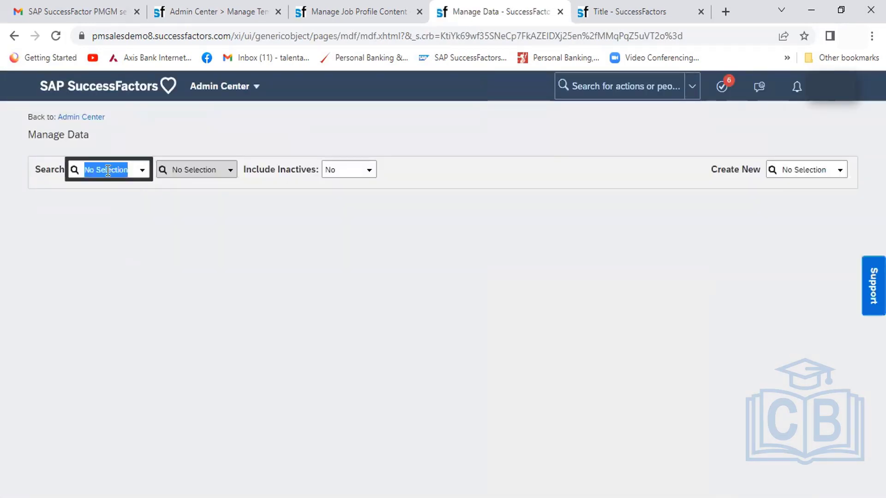
{"action": "type", "text": "job class"}
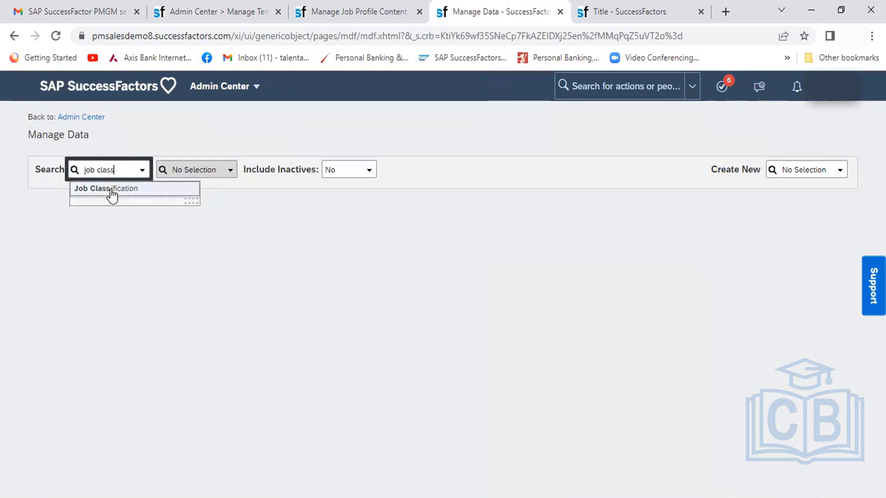
{"action": "left_click", "coordinate": [112, 189]}
{"action": "left_click", "coordinate": [209, 170]}
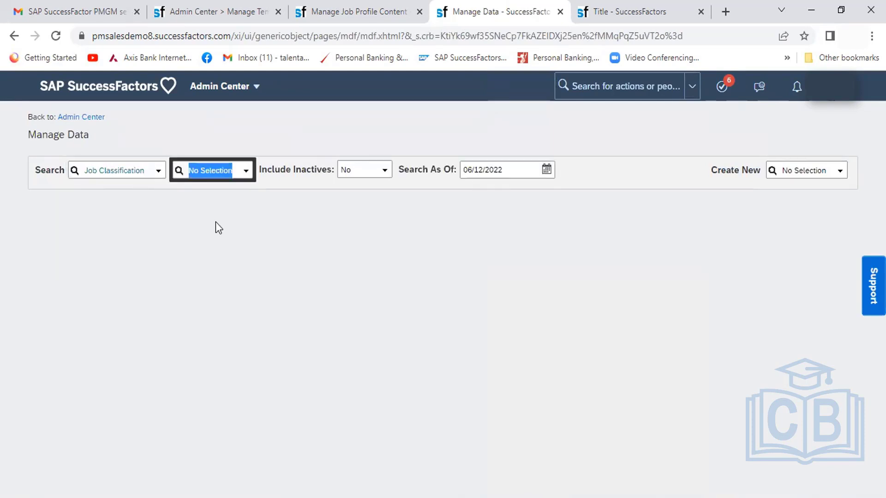
{"action": "type", "text": "HR"}
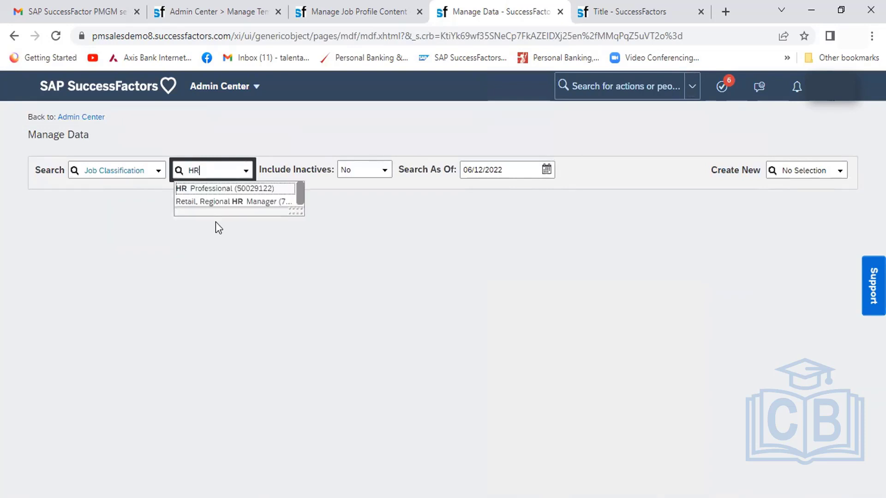
{"action": "left_click", "coordinate": [223, 189]}
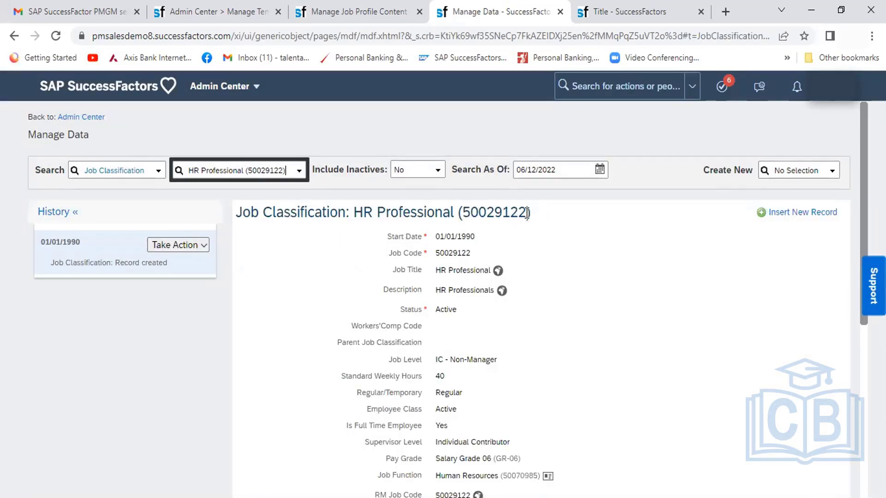
{"action": "left_click_drag", "start_coordinate": [527, 213], "coordinate": [465, 214]}
{"action": "key", "text": "ctrl+c"}
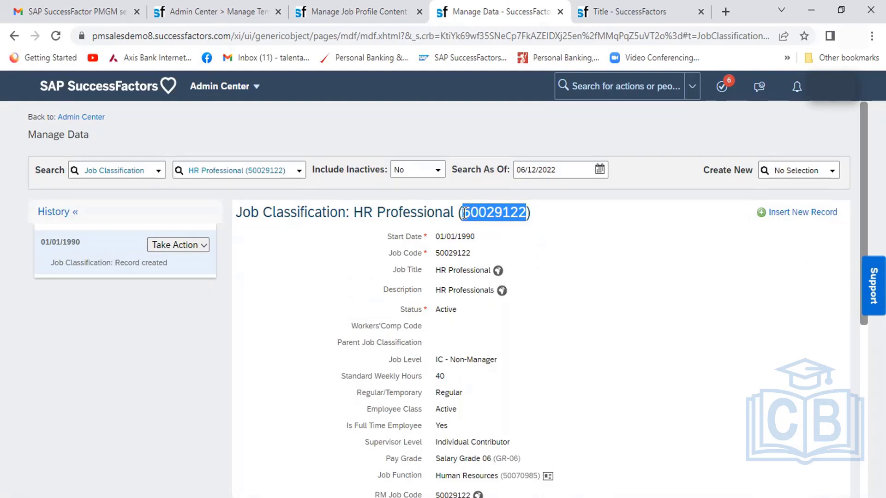
- Return to the HR Operations role and map the job code Specialist (50029122) to it
{"action": "left_click", "coordinate": [353, 13]}
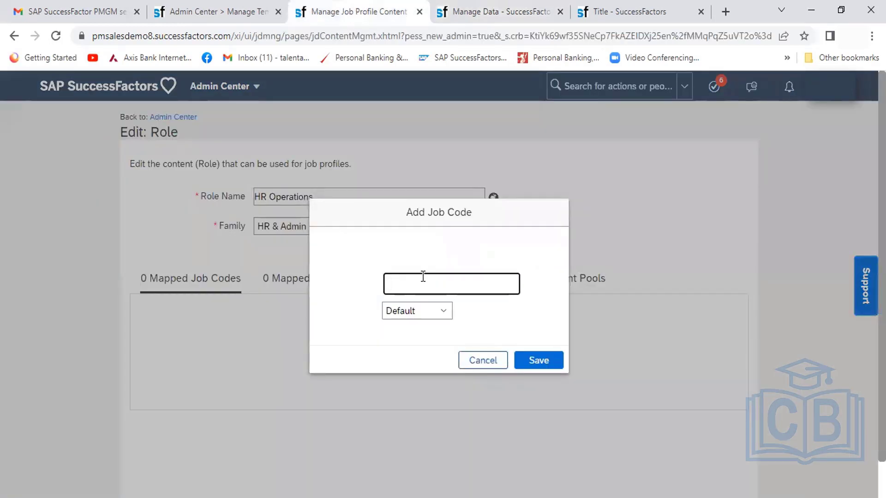
{"action": "key", "text": "ctrl+v"}
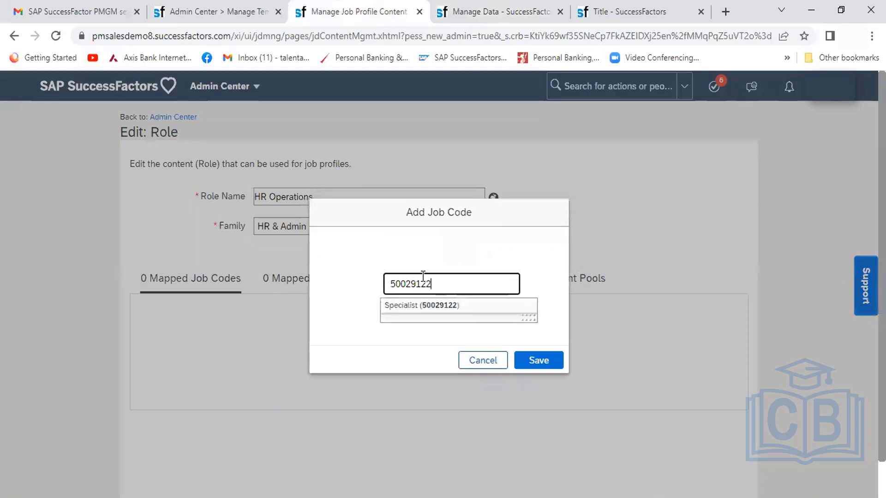
{"action": "left_click", "coordinate": [437, 306]}
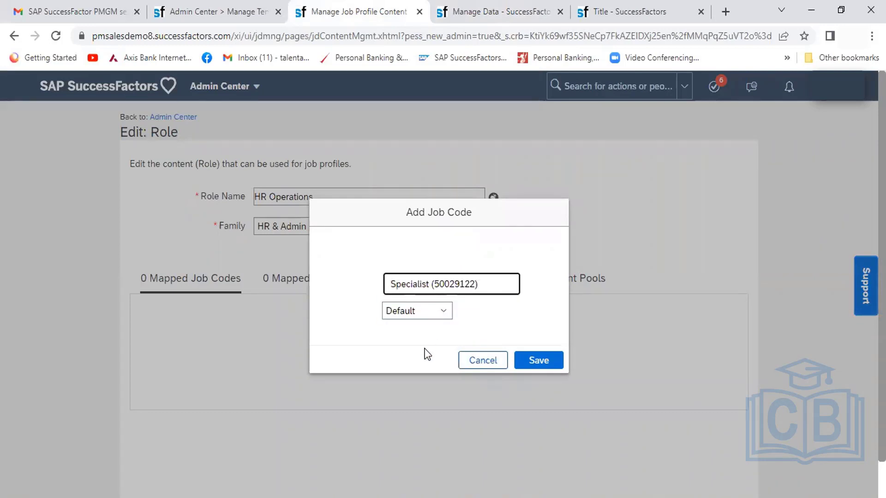
{"action": "left_click", "coordinate": [535, 362]}
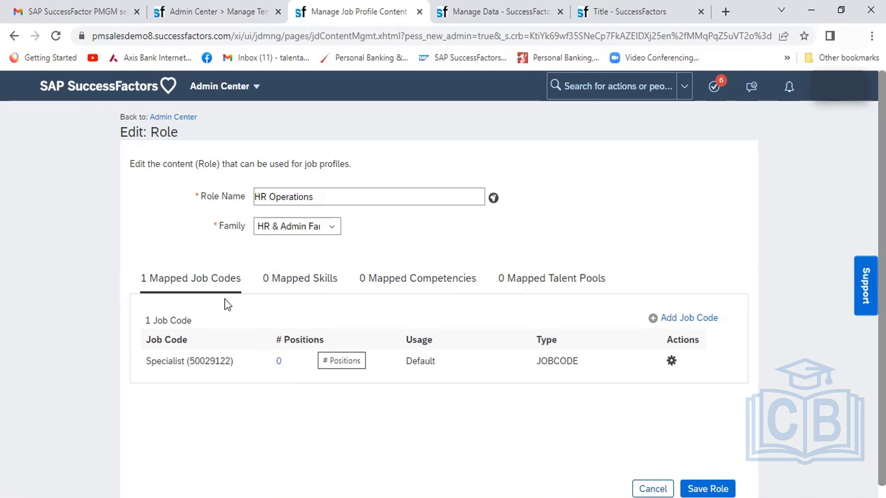
- Look up Position records matching HR in Manage Data and open position 3001140
{"action": "key", "text": "ctrl+Tab"}
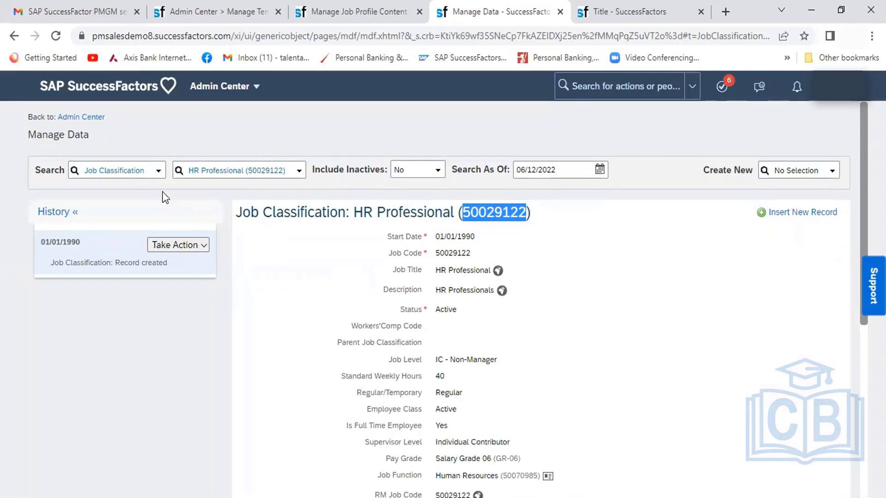
{"action": "left_click", "coordinate": [134, 172]}
{"action": "type", "text": "p"}
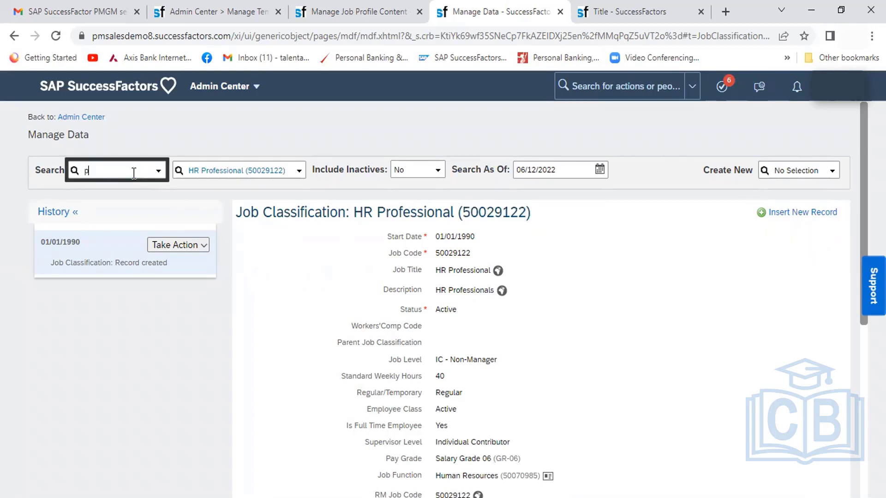
{"action": "type", "text": "osition"}
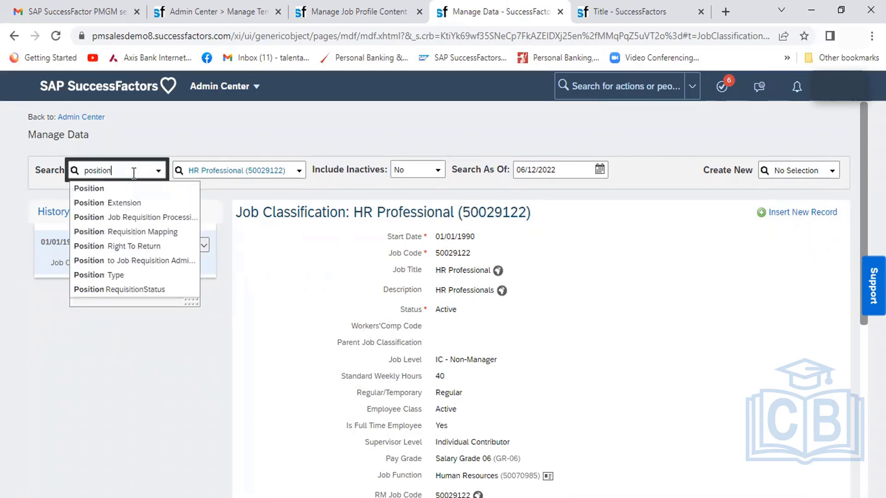
{"action": "left_click", "coordinate": [88, 190]}
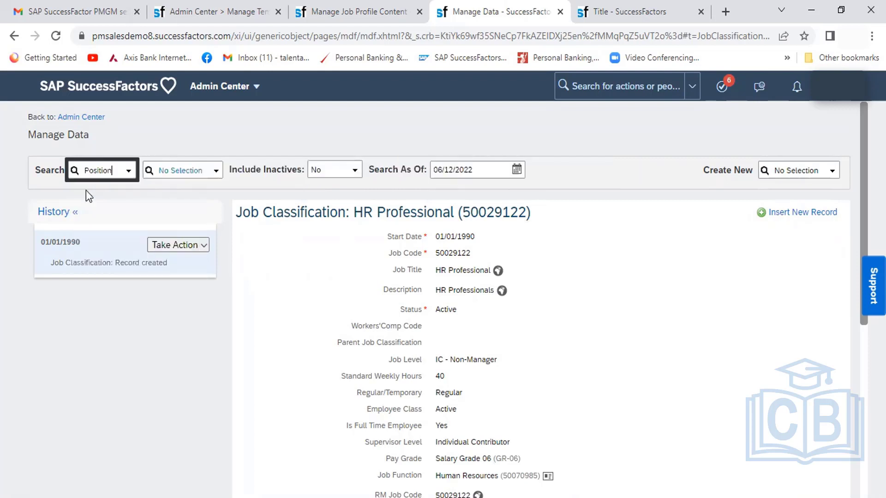
{"action": "left_click", "coordinate": [183, 167]}
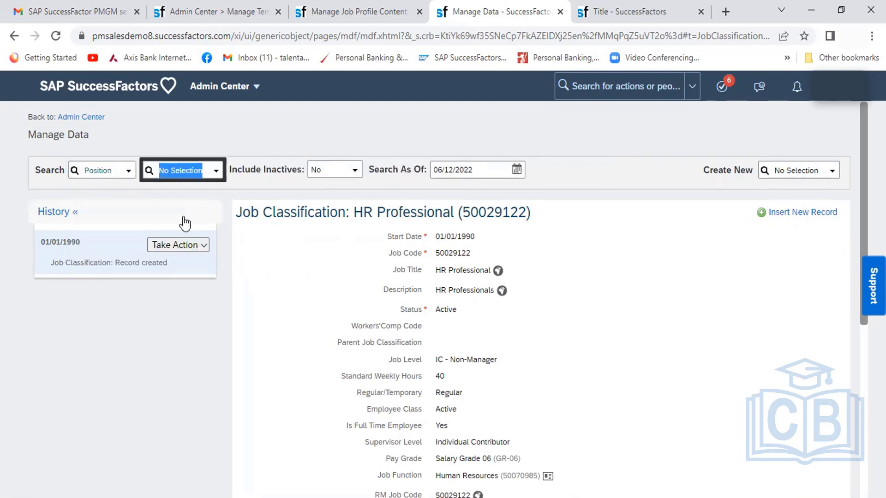
{"action": "type", "text": "HR"}
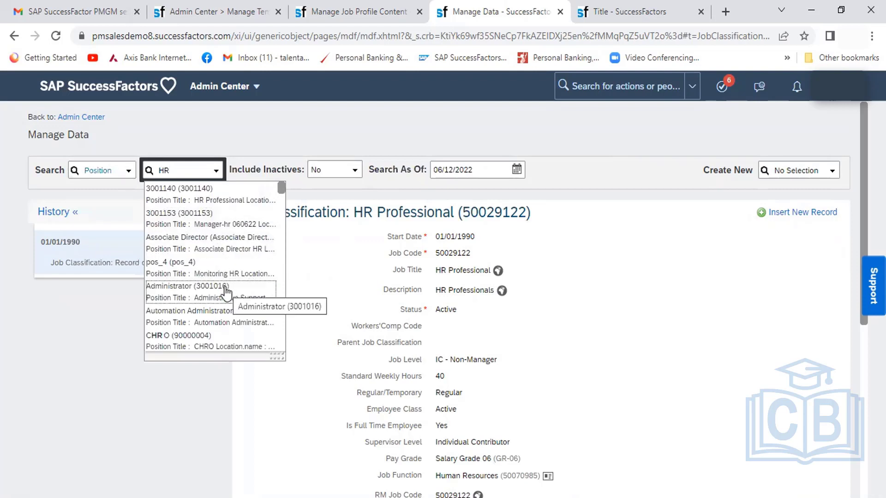
{"action": "left_click", "coordinate": [205, 206]}
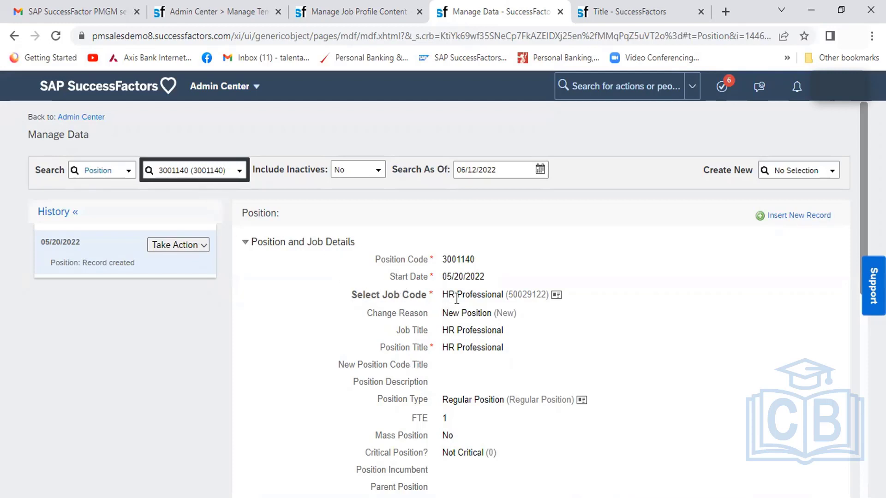
- Open the position record for correction and examine its position code, assigned job code and remaining job details
{"action": "left_click", "coordinate": [544, 291]}
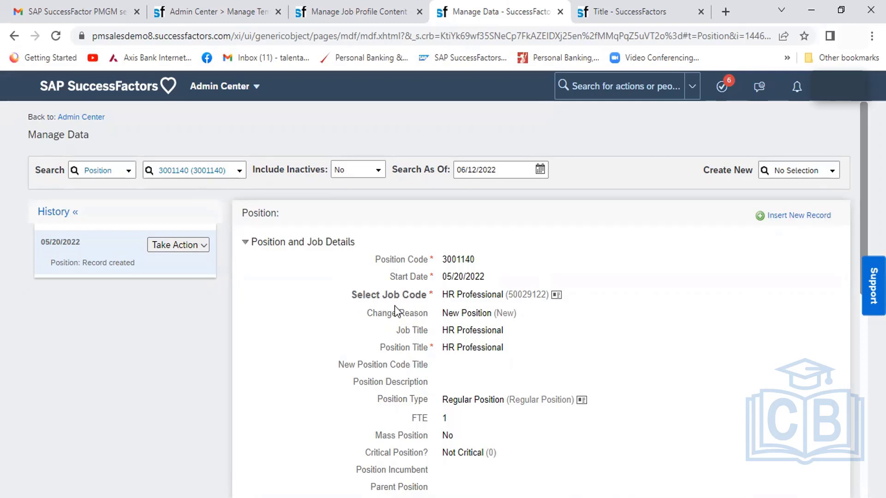
{"action": "left_click", "coordinate": [202, 251]}
{"action": "left_click", "coordinate": [202, 250]}
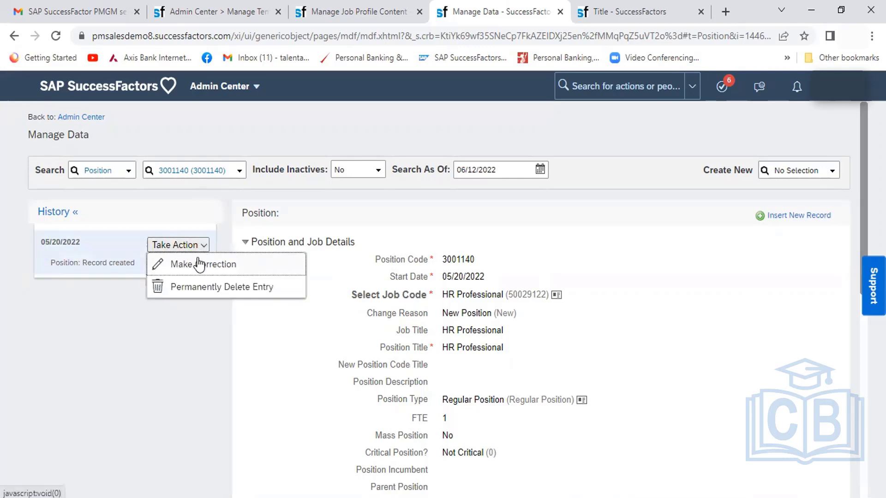
{"action": "left_click", "coordinate": [199, 265]}
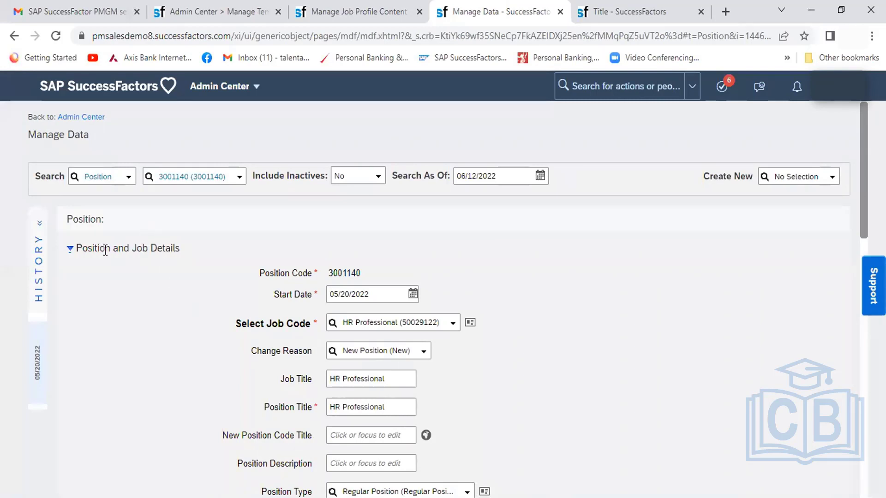
{"action": "double_click", "coordinate": [362, 275]}
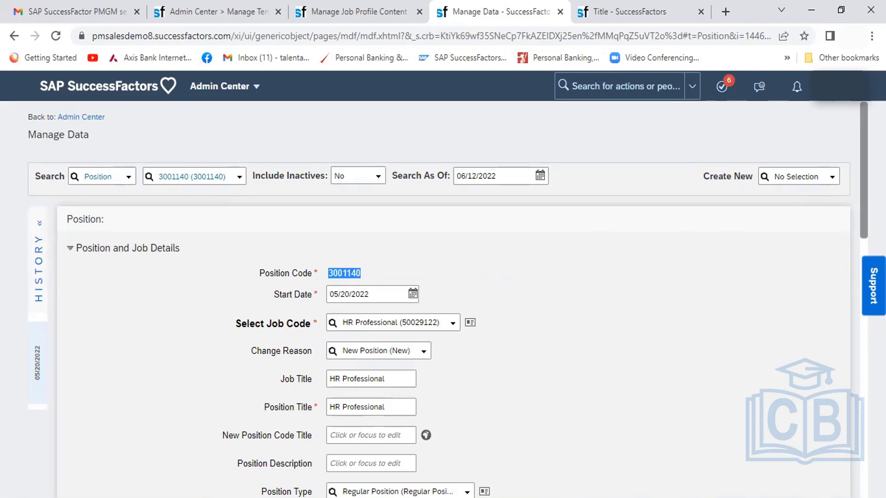
{"action": "scroll", "coordinate": [860, 262], "scroll_direction": "down", "scroll_amount": 5}
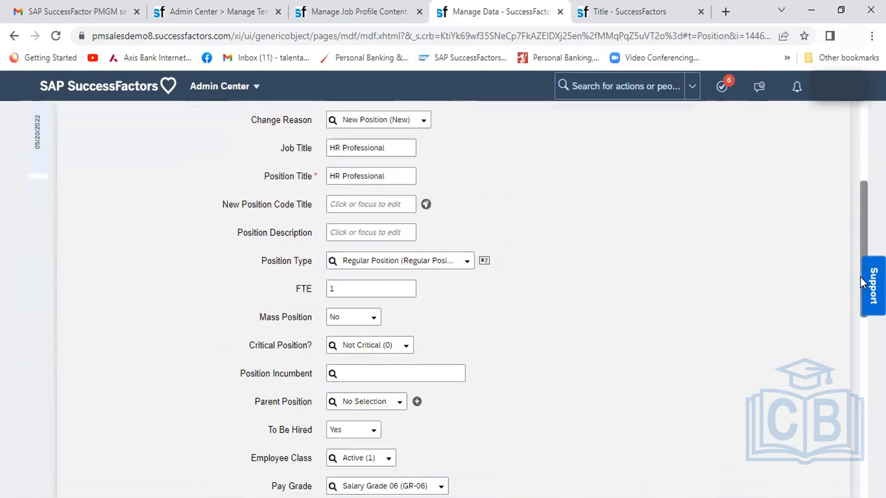
{"action": "scroll", "coordinate": [857, 303], "scroll_direction": "down", "scroll_amount": 3}
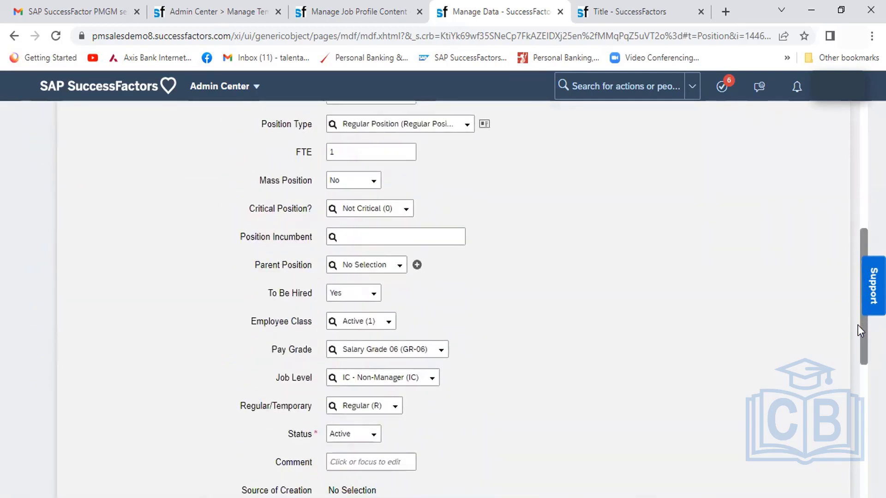
{"action": "left_click_drag", "start_coordinate": [858, 324], "coordinate": [847, 233]}
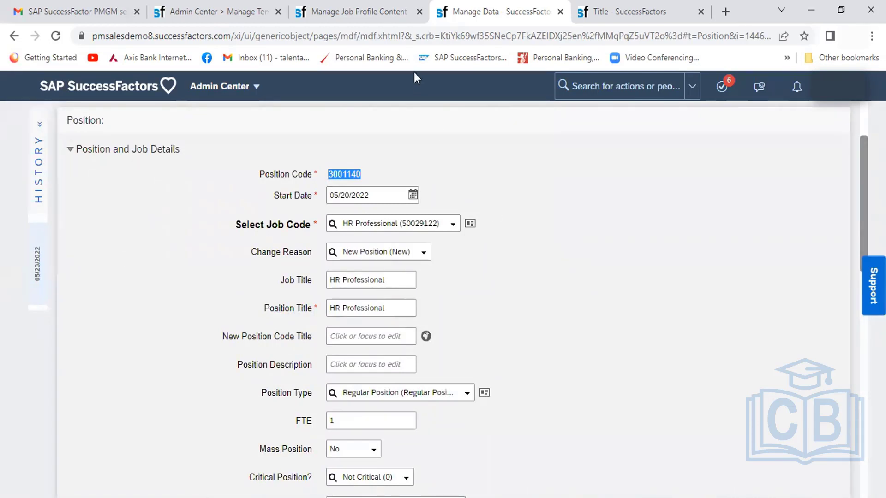
- Return to the HR Operations role and start mapping competencies from SuccessFactors 2.1 Competency Library, category SuccessFactors Premium Library
{"action": "left_click", "coordinate": [370, 15]}
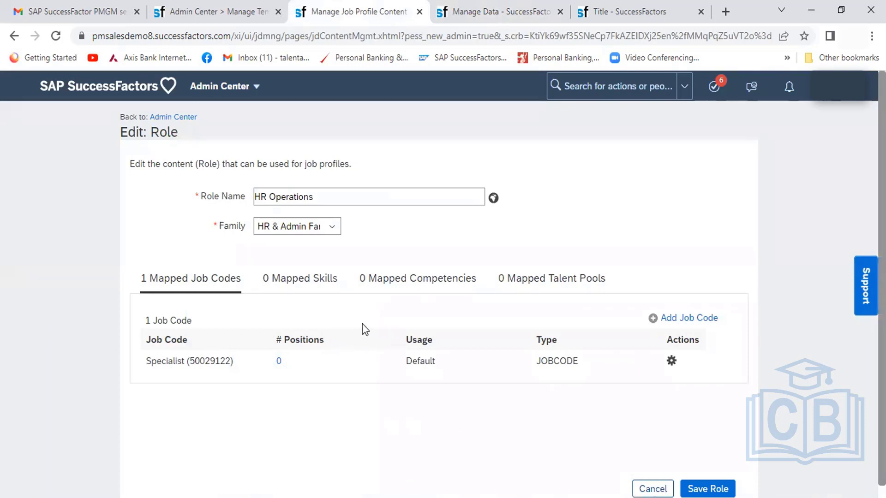
{"action": "left_click", "coordinate": [415, 286]}
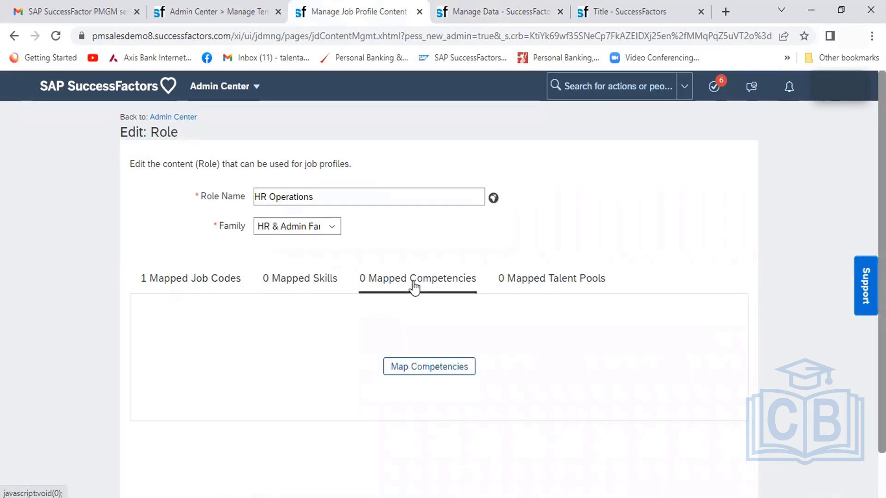
{"action": "left_click", "coordinate": [446, 367]}
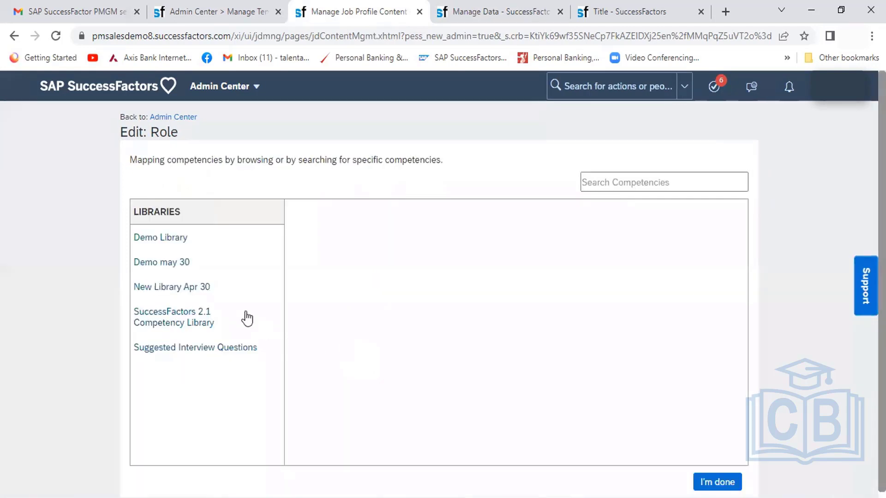
{"action": "left_click", "coordinate": [179, 325]}
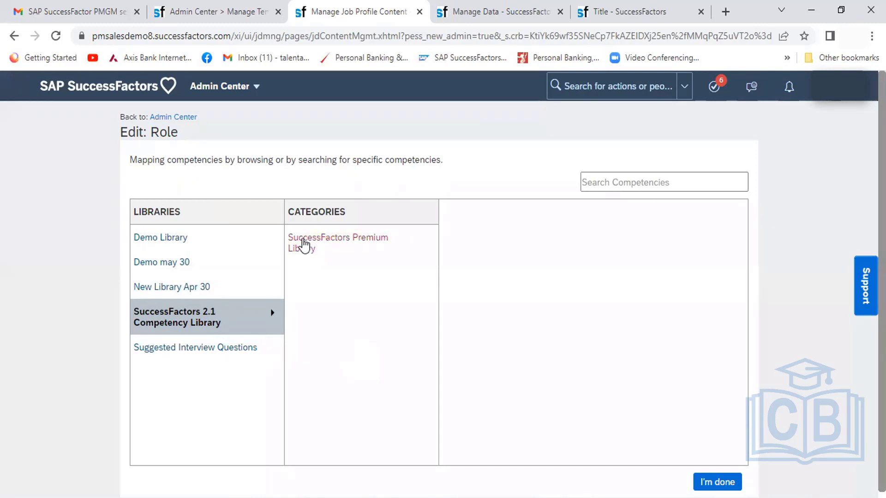
{"action": "left_click", "coordinate": [303, 246]}
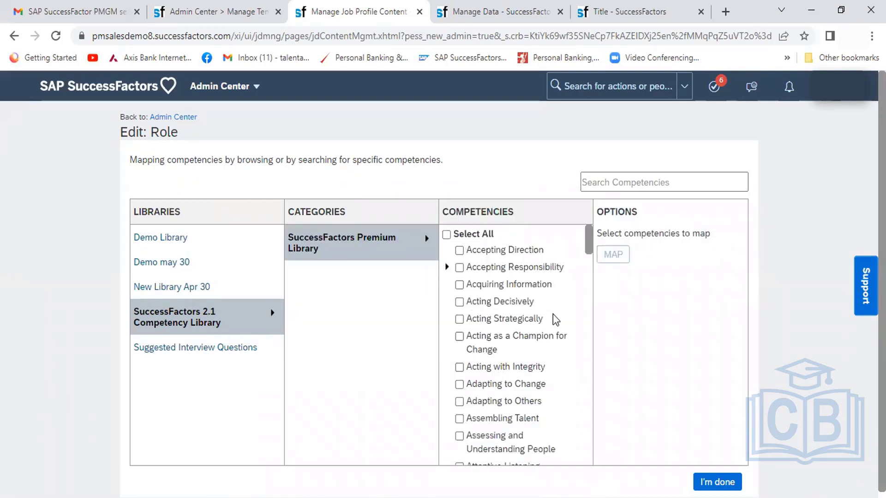
{"action": "mouse_move", "coordinate": [589, 240]}
{"action": "left_mouse_down"}
{"action": "mouse_move", "coordinate": [589, 269]}
{"action": "mouse_move", "coordinate": [589, 240]}
{"action": "left_mouse_up"}
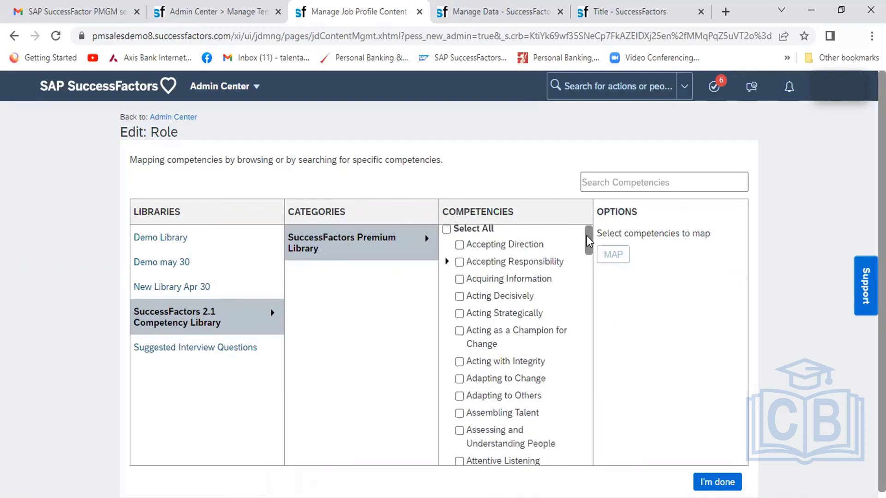
{"action": "left_click", "coordinate": [469, 16]}
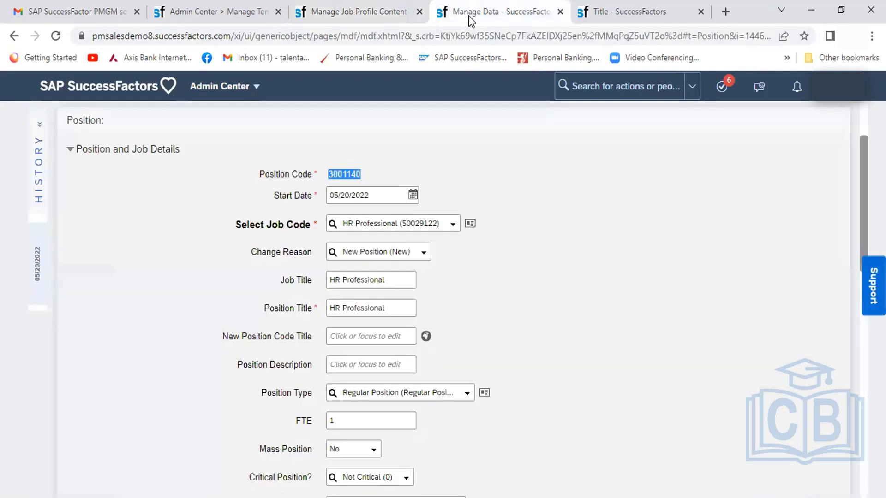
{"action": "left_click", "coordinate": [608, 11]}
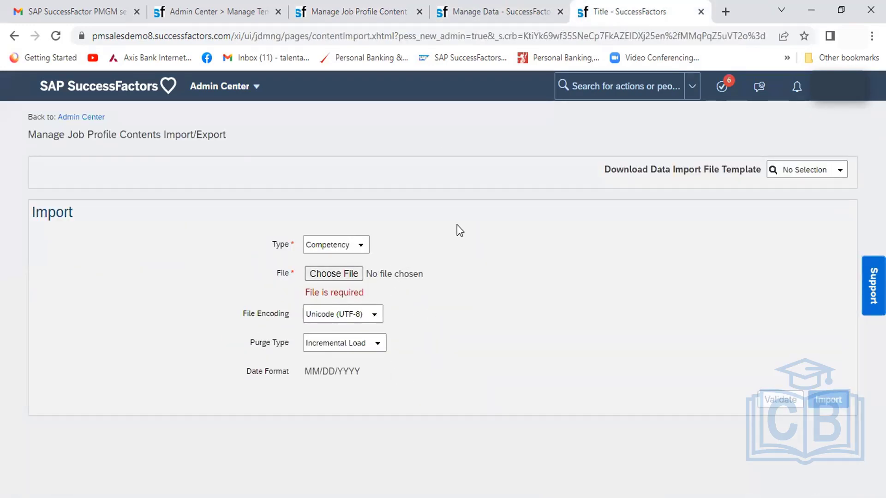
{"action": "left_click", "coordinate": [484, 12]}
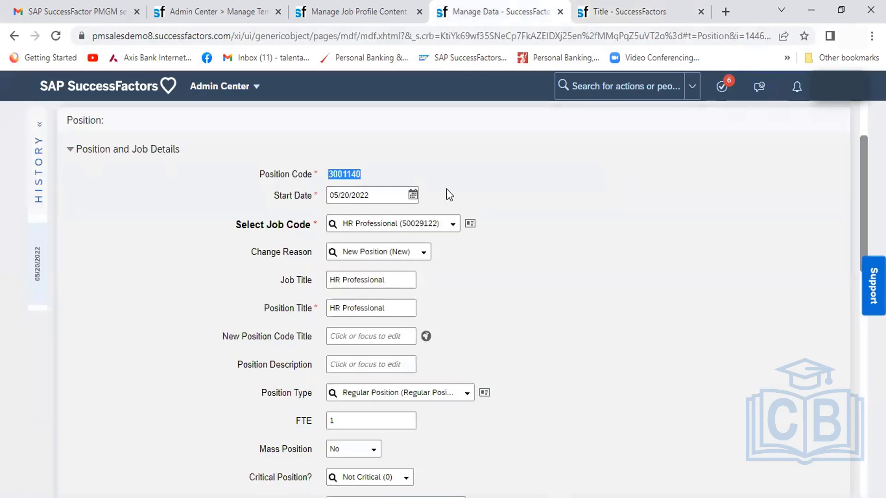
{"action": "left_click", "coordinate": [346, 14]}
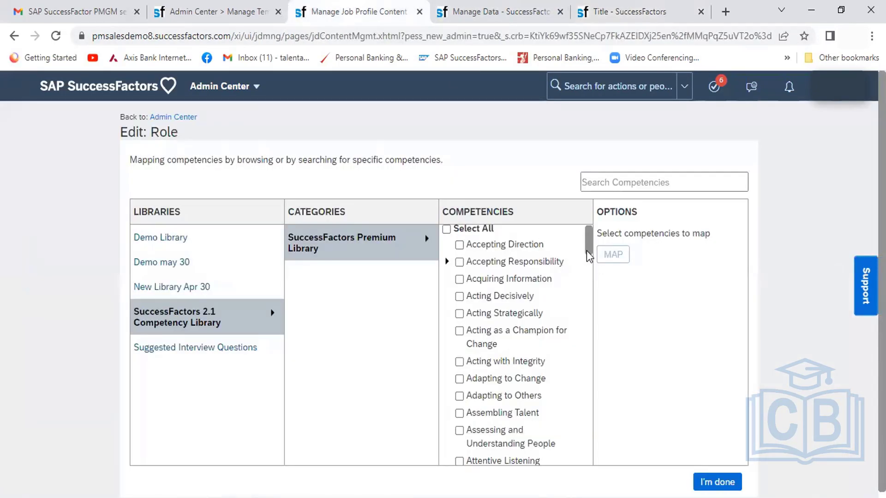
- Select the competencies Accepting Direction and Accepting Responsibility, including the first two behaviors under Accepting Responsibility
{"action": "left_click_drag", "start_coordinate": [588, 256], "coordinate": [592, 238]}
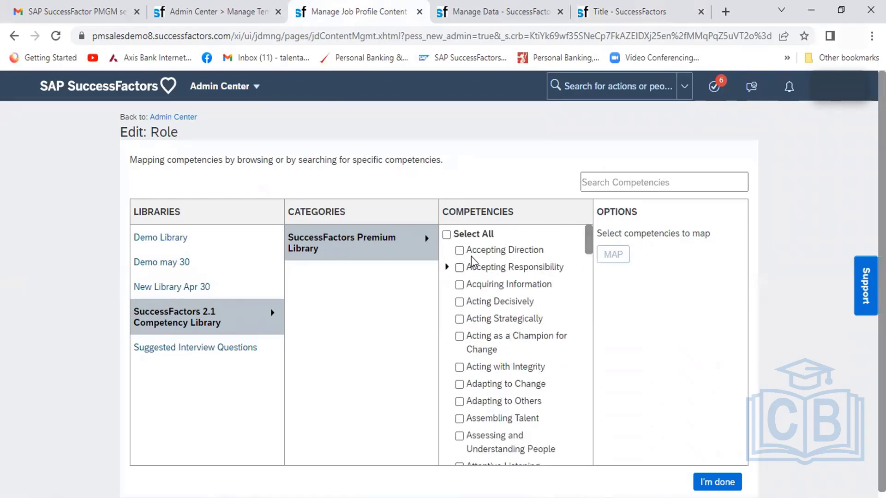
{"action": "left_click", "coordinate": [459, 250]}
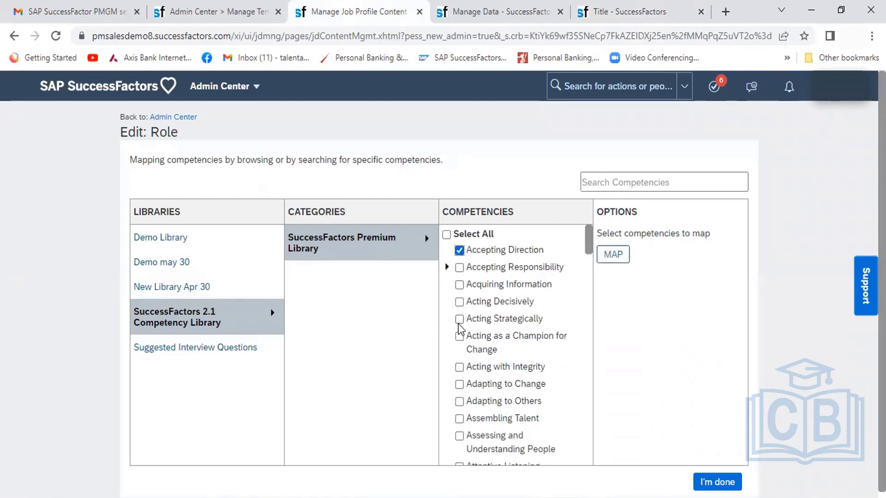
{"action": "left_click", "coordinate": [447, 267]}
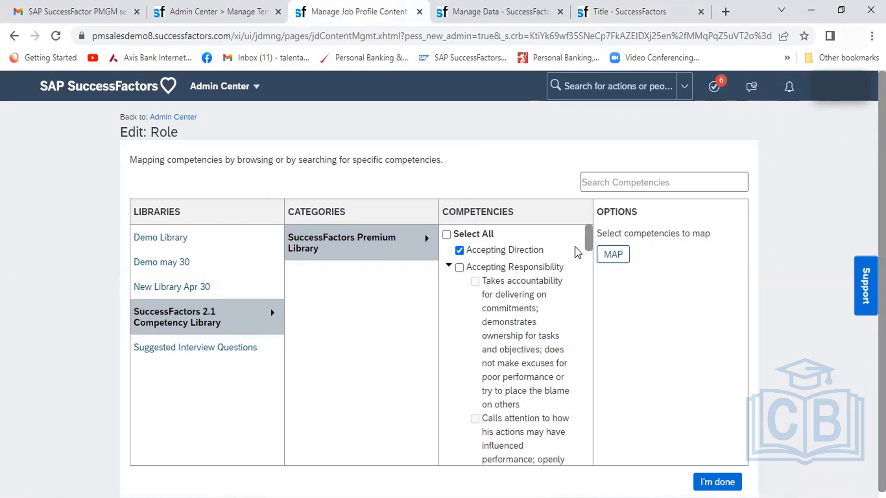
{"action": "left_click", "coordinate": [459, 268]}
{"action": "left_click", "coordinate": [475, 282]}
{"action": "left_click", "coordinate": [475, 419]}
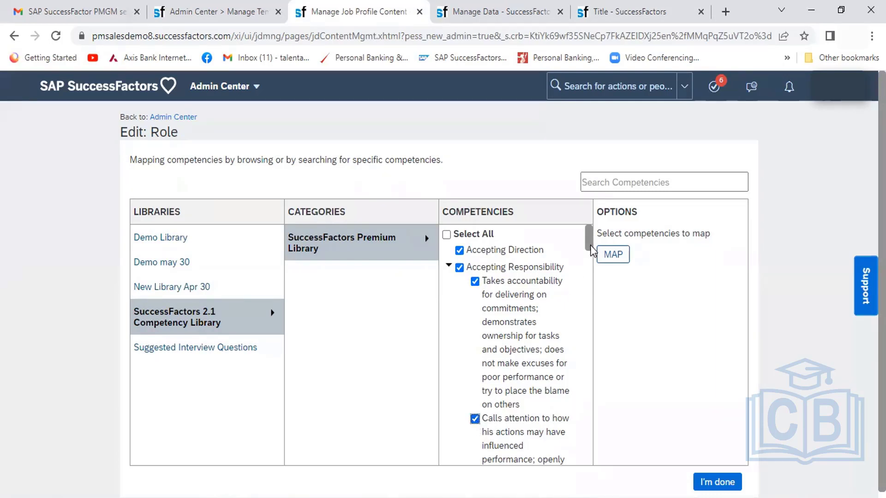
- Add Acquiring Information and Acting Decisively to the selection, map the selected competencies to the role and finish the mapping
{"action": "left_click_drag", "start_coordinate": [591, 246], "coordinate": [594, 275]}
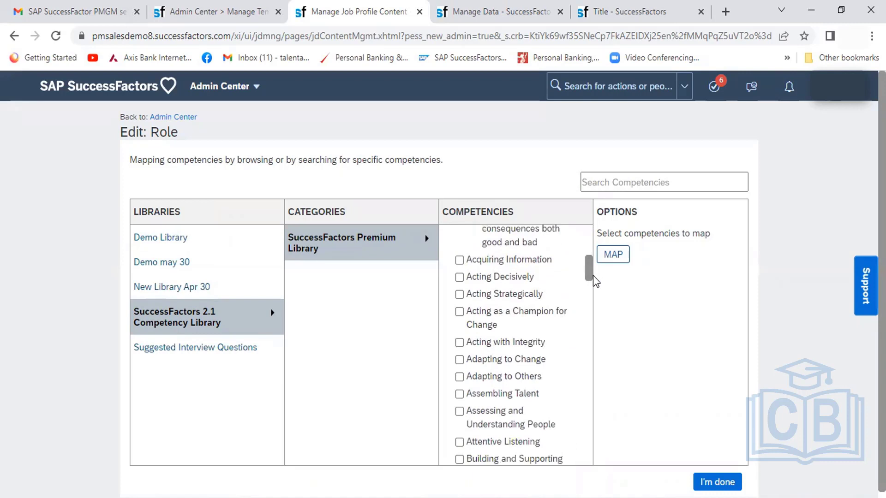
{"action": "left_click", "coordinate": [459, 277]}
{"action": "left_click", "coordinate": [459, 261]}
{"action": "left_click", "coordinate": [614, 255]}
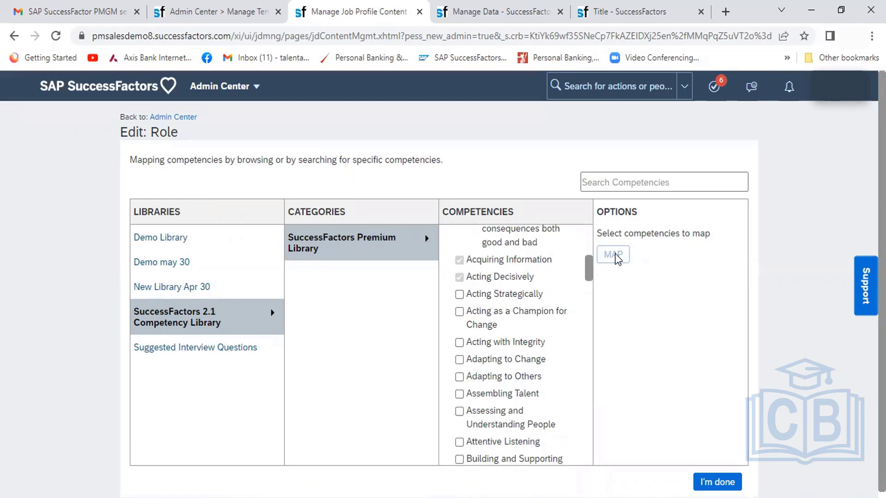
{"action": "left_click", "coordinate": [716, 483]}
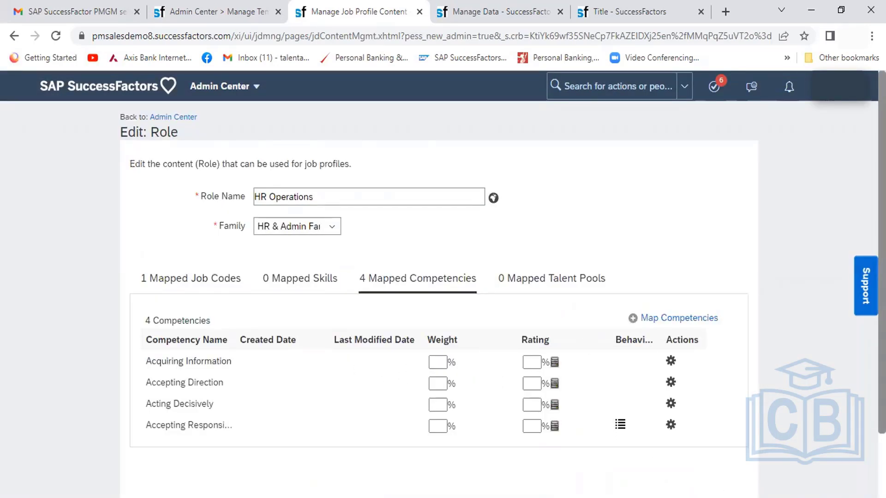
- Review the competencies mapped to HR Operations, then save the role and the HR & Admin Family
{"action": "scroll", "coordinate": [443, 284], "scroll_direction": "down", "scroll_amount": 2}
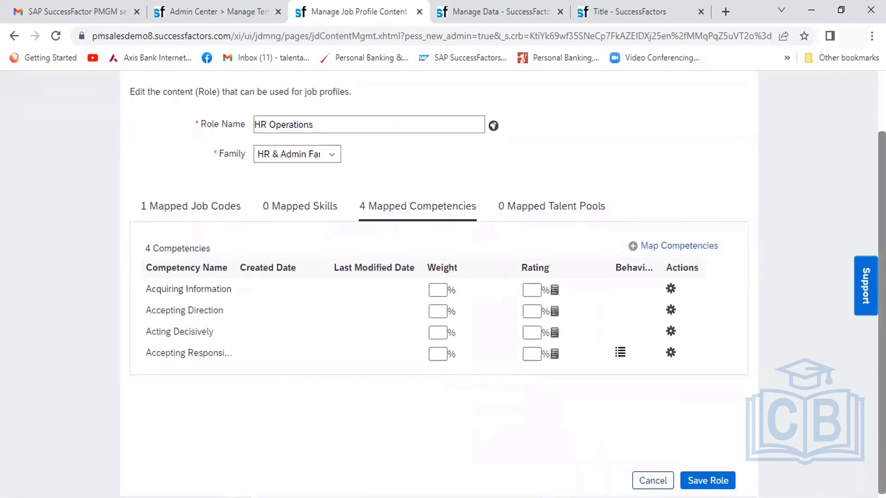
{"action": "left_click_drag", "start_coordinate": [881, 318], "coordinate": [881, 312]}
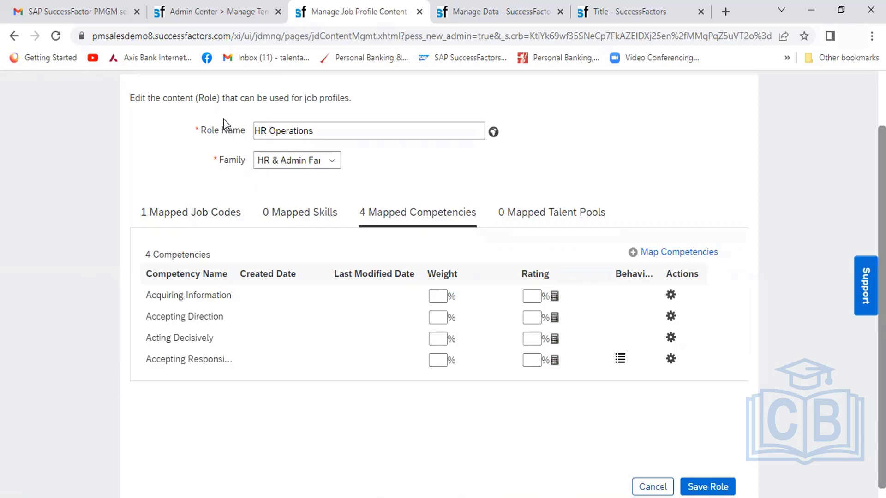
{"action": "left_click", "coordinate": [708, 487]}
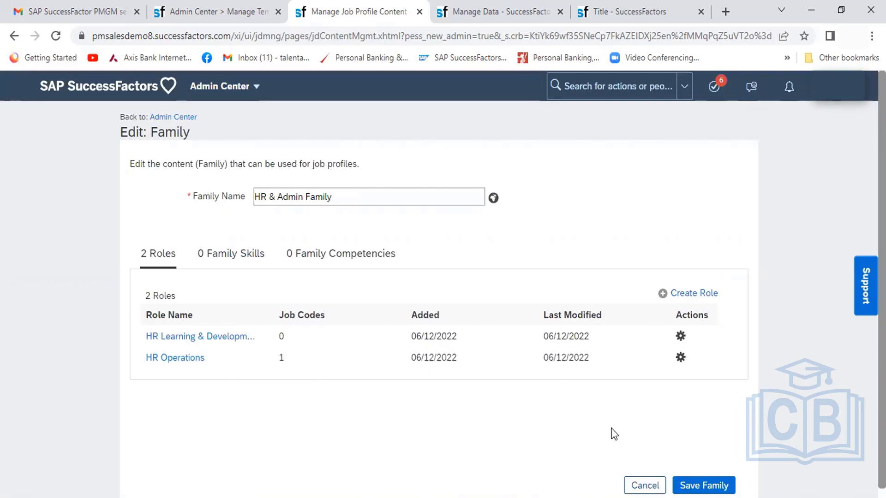
{"action": "left_click", "coordinate": [711, 488]}
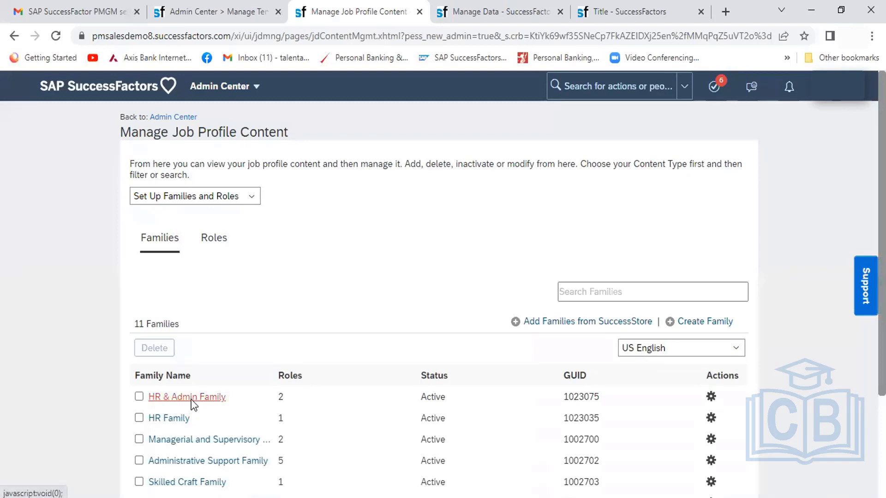
- Open the HR & Admin Family, then switch to Excel and review the Job Specific Competencies checklist down to maintaining the job code column
{"action": "left_click", "coordinate": [192, 398]}
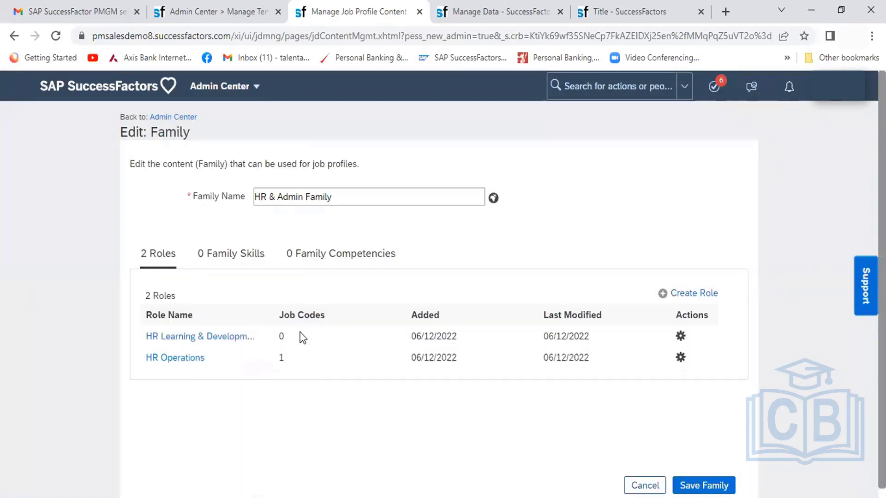
{"action": "key", "text": "alt+Tab"}
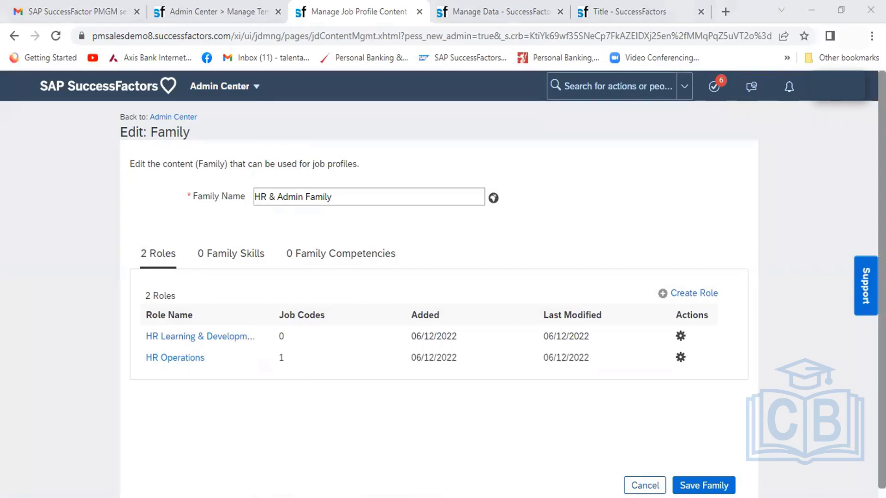
{"action": "left_click", "coordinate": [169, 234]}
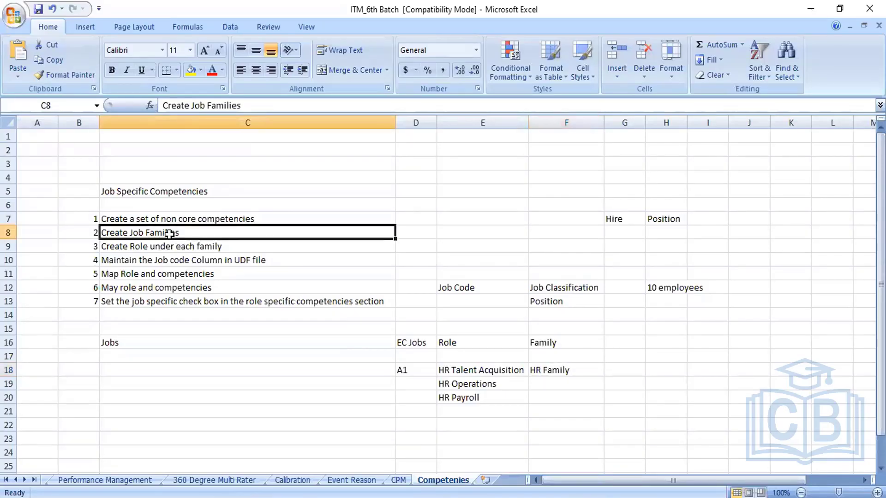
{"action": "left_click", "coordinate": [206, 249]}
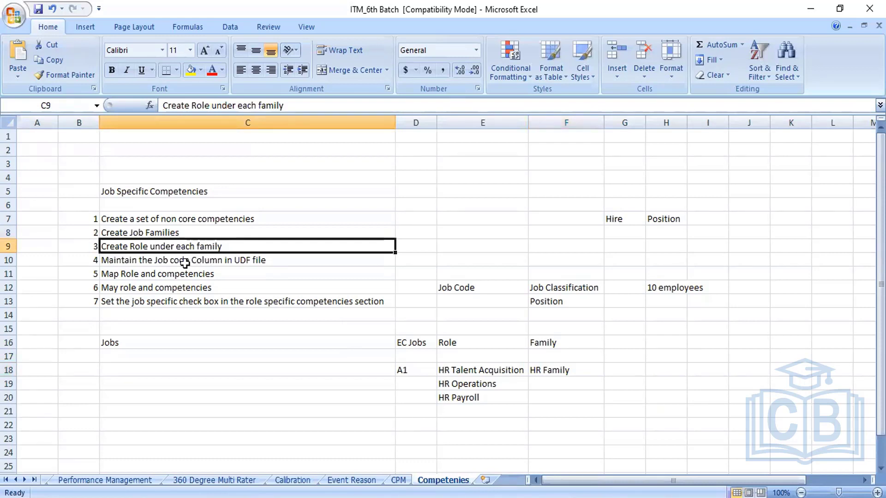
{"action": "left_click", "coordinate": [211, 259]}
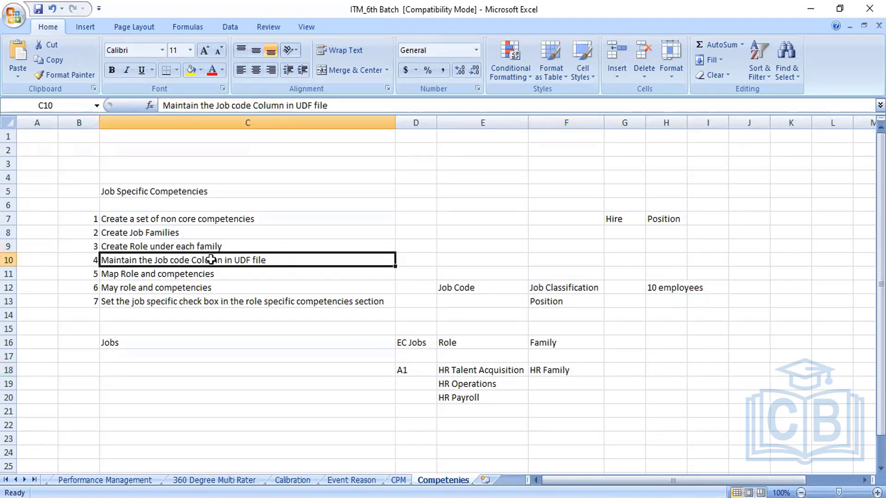
- Return to SuccessFactors in the browser and open Import Employee Data in place of the position record
{"action": "key", "text": "alt+Tab"}
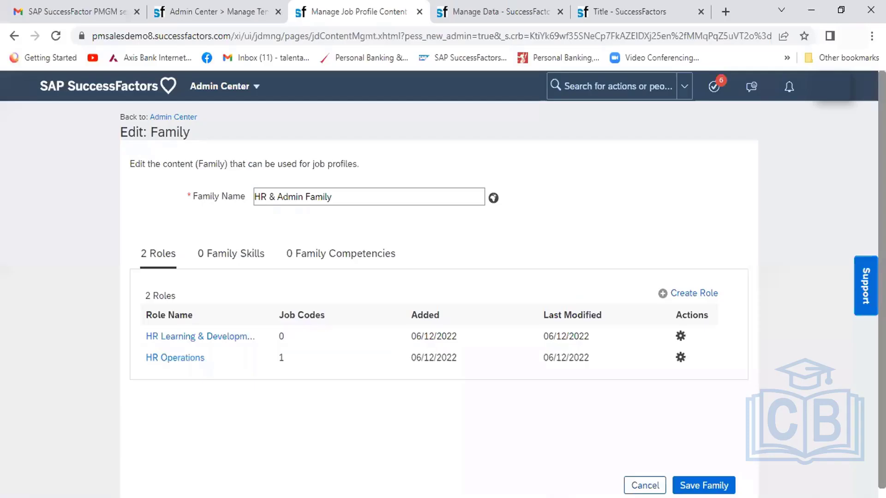
{"action": "left_click", "coordinate": [580, 87]}
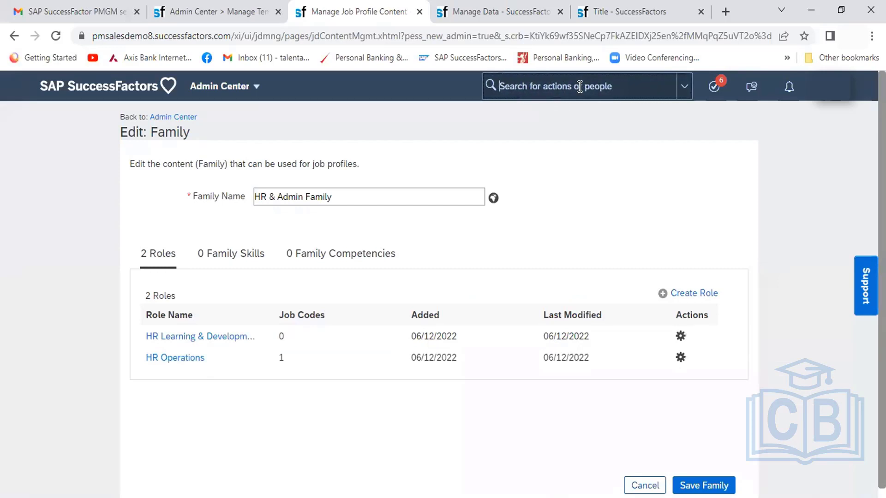
{"action": "left_click", "coordinate": [514, 6]}
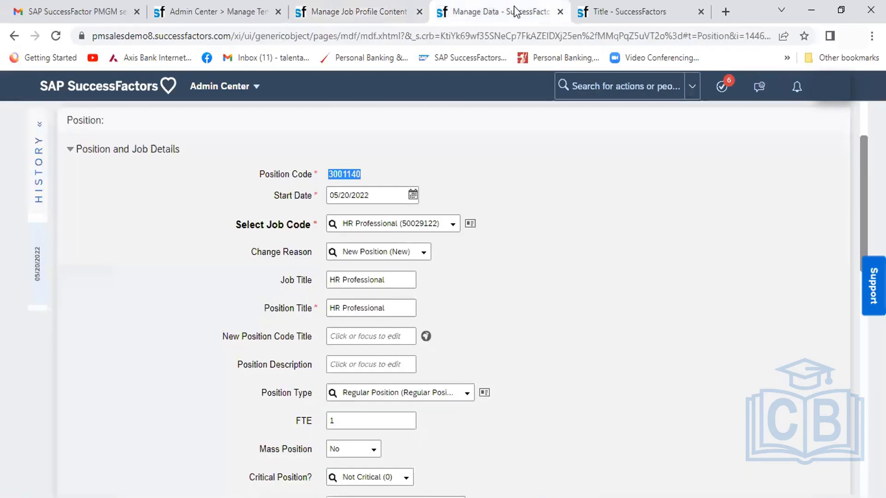
{"action": "left_click", "coordinate": [579, 90]}
{"action": "type", "text": "import"}
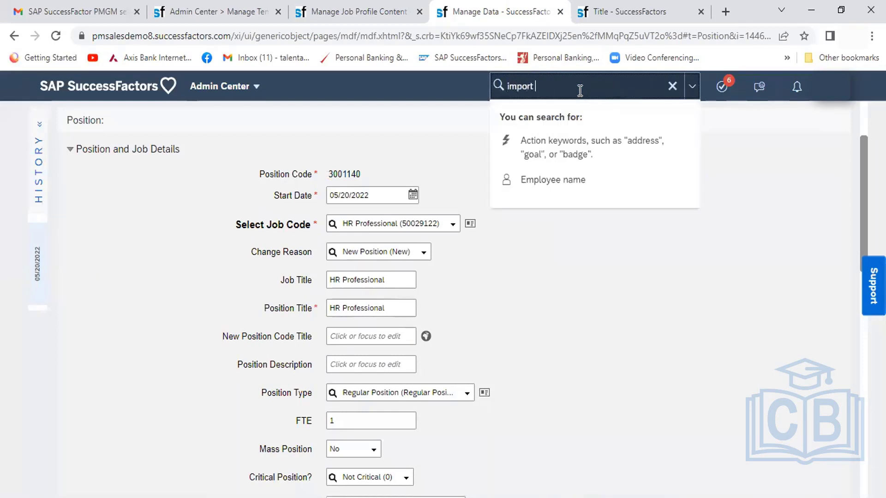
{"action": "type", "text": " employee "}
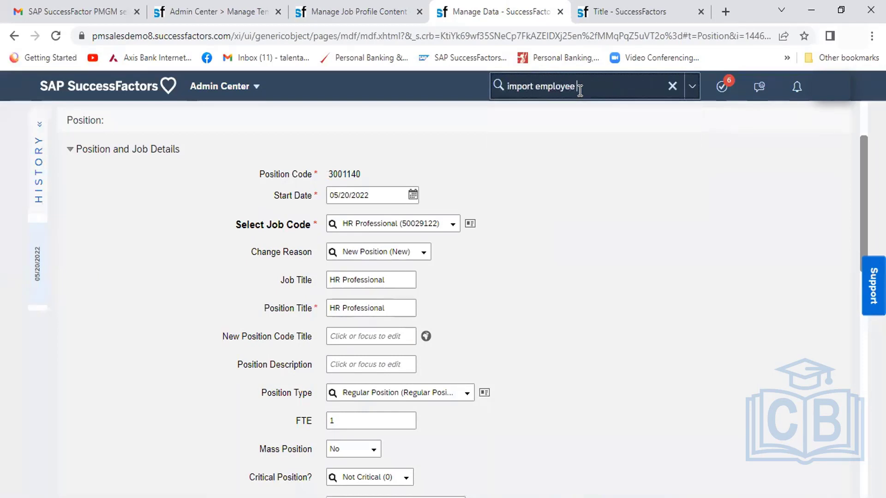
{"action": "type", "text": "data"}
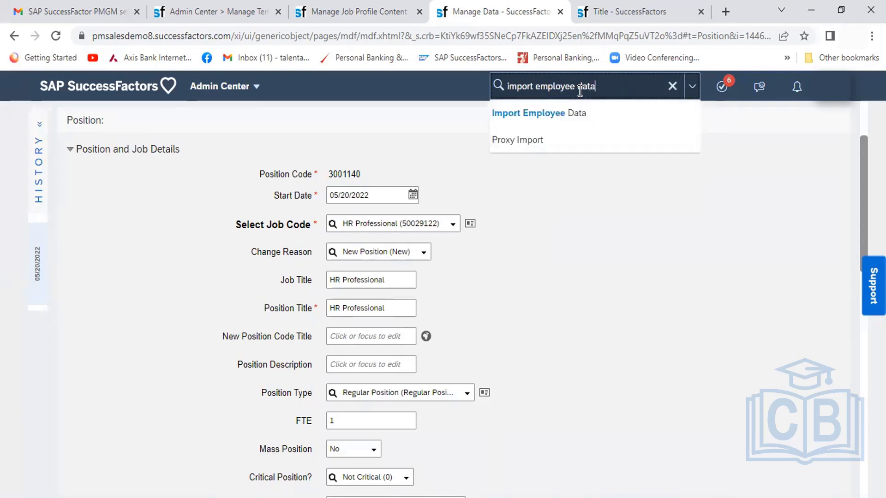
{"action": "left_click", "coordinate": [565, 111]}
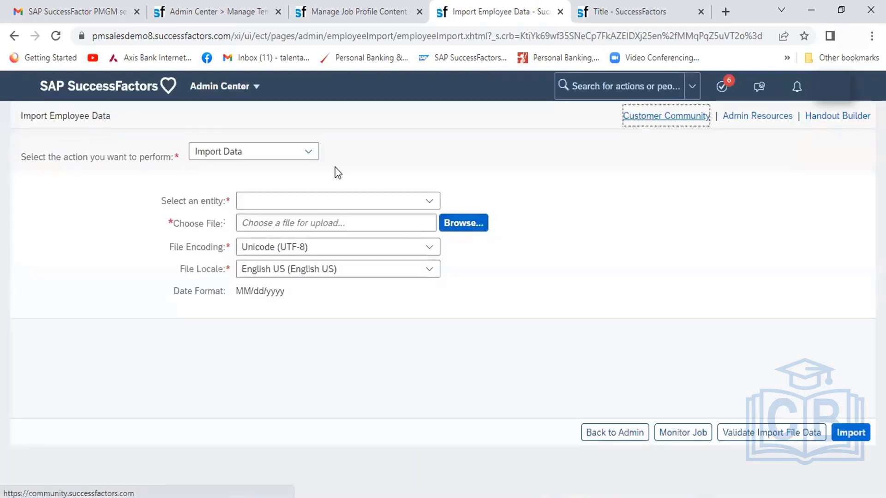
- Generate the Basic Import template with Unicode (UTF-8) encoding and open the downloaded CSV file in Excel
{"action": "left_click", "coordinate": [309, 151]}
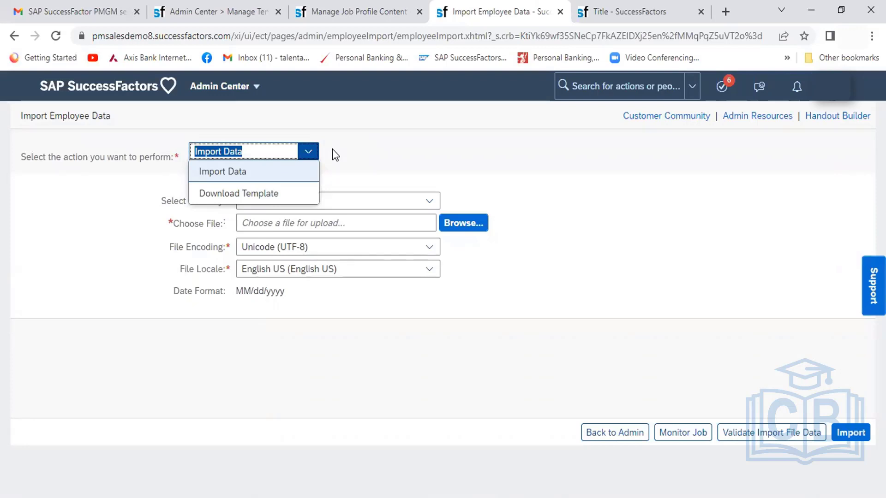
{"action": "left_click", "coordinate": [283, 193]}
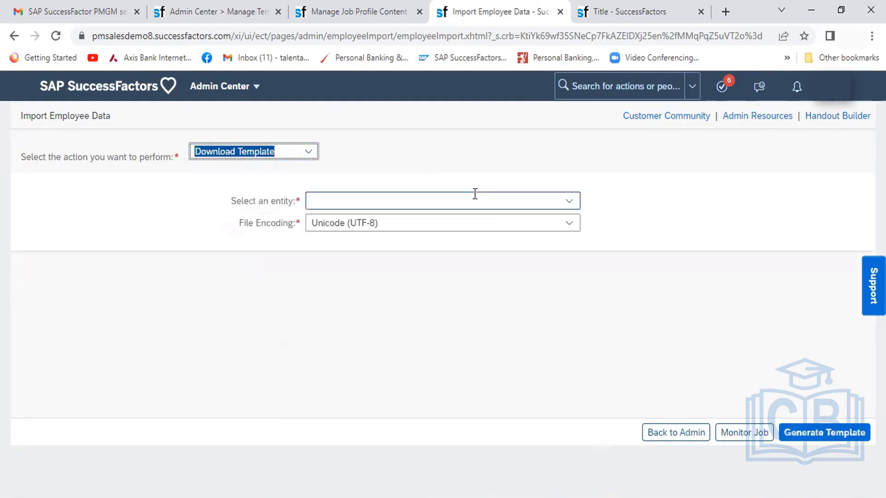
{"action": "left_click", "coordinate": [574, 201]}
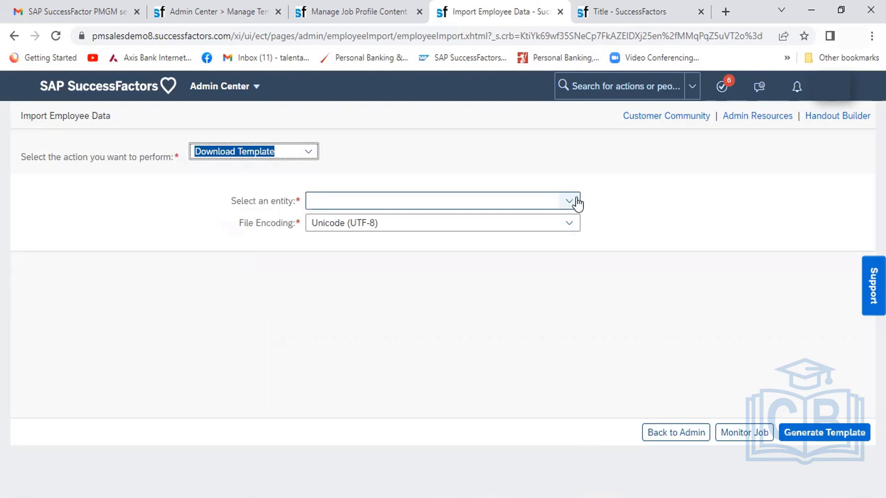
{"action": "left_click", "coordinate": [502, 222]}
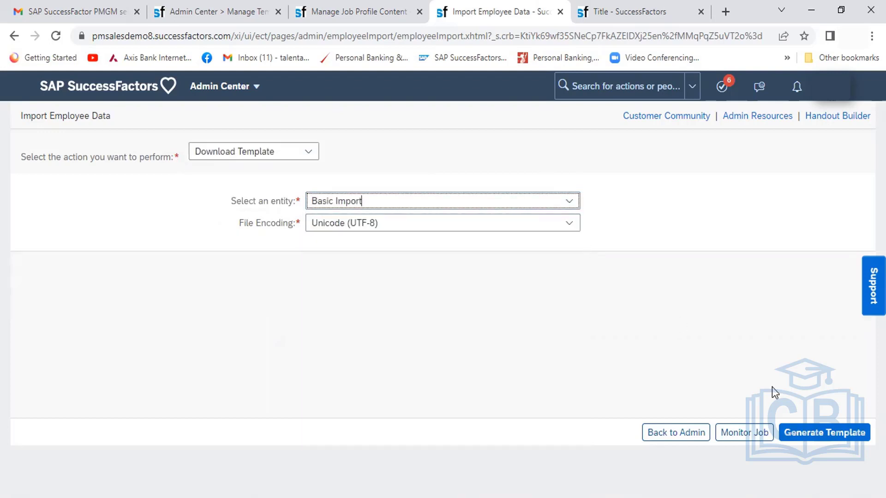
{"action": "left_click", "coordinate": [810, 435]}
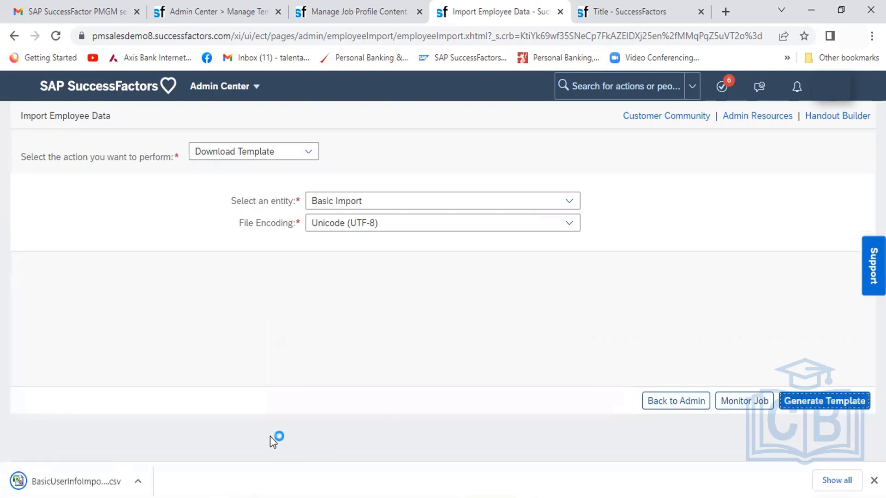
{"action": "left_click", "coordinate": [33, 484]}
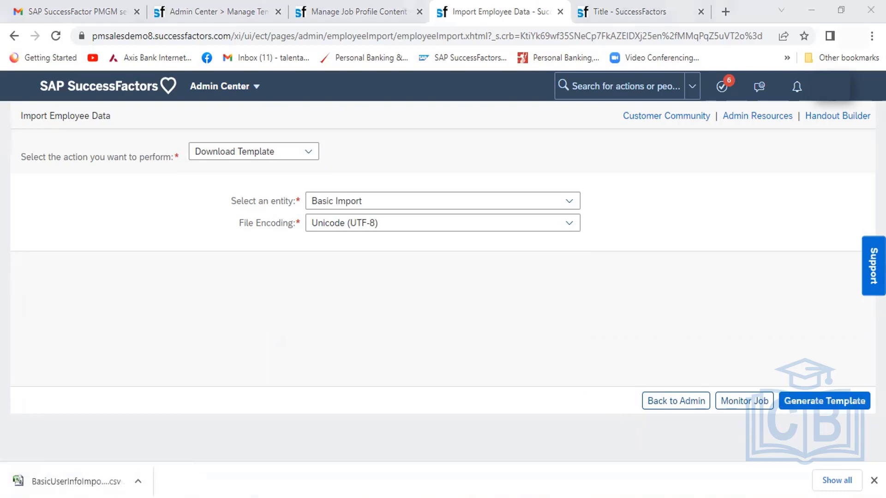
{"action": "left_click", "coordinate": [627, 466]}
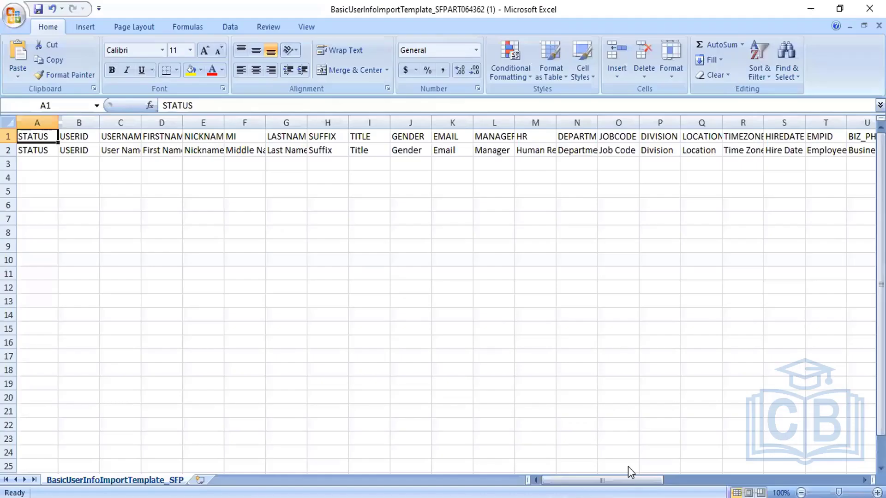
- Examine the JOBCODE column and the other header columns of the basic user import template
{"action": "left_click", "coordinate": [528, 287]}
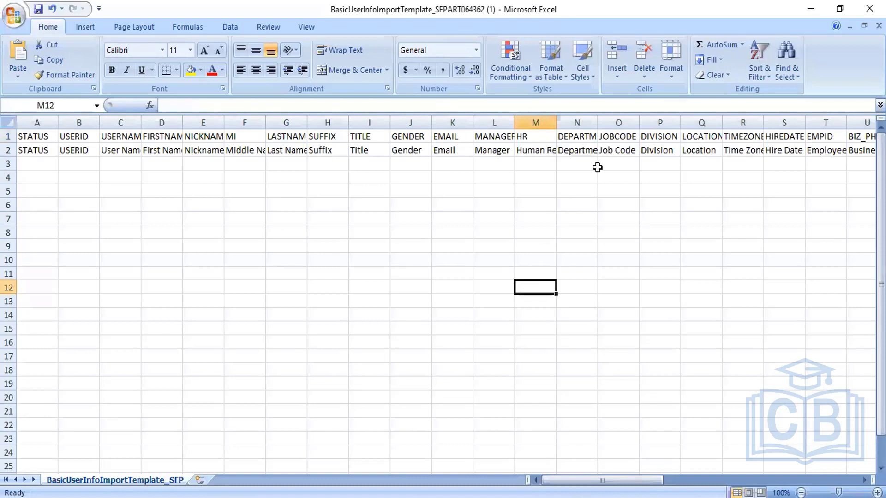
{"action": "left_click", "coordinate": [619, 122]}
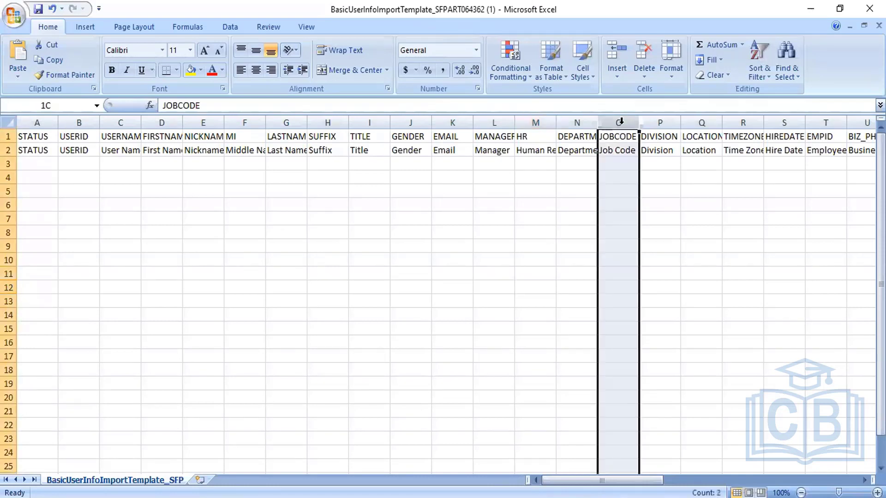
{"action": "left_click", "coordinate": [621, 150]}
{"action": "left_click", "coordinate": [621, 162]}
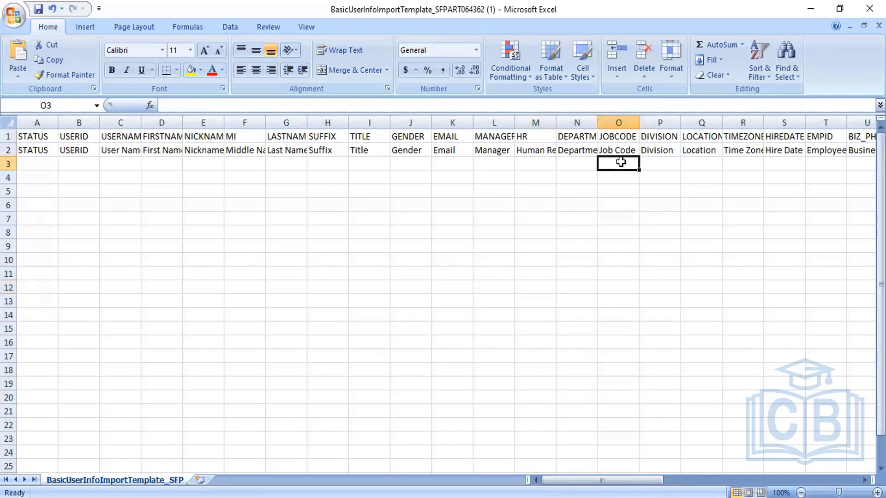
{"action": "key", "text": "Left"}
{"action": "key", "text": "Left"}
{"action": "key", "text": "Left"}
{"action": "key", "text": "Left"}
{"action": "key", "text": "Left"}
{"action": "key", "text": "Left"}
{"action": "key", "text": "Left"}
{"action": "key", "text": "Left"}
{"action": "key", "text": "Left"}
{"action": "key", "text": "Left"}
{"action": "key", "text": "Left"}
{"action": "key", "text": "Left"}
{"action": "key", "text": "Left"}
{"action": "key", "text": "Left"}
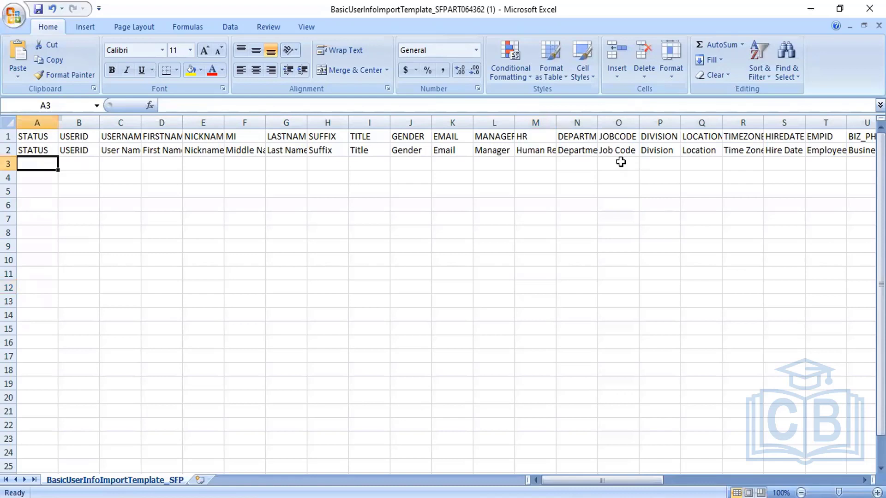
{"action": "key", "text": "Right"}
{"action": "key", "text": "Right"}
{"action": "key", "text": "Right"}
{"action": "key", "text": "Right"}
{"action": "key", "text": "Right"}
{"action": "key", "text": "Right"}
{"action": "key", "text": "Right"}
{"action": "key", "text": "Right"}
{"action": "key", "text": "Right"}
{"action": "key", "text": "Right"}
{"action": "key", "text": "Right"}
{"action": "key", "text": "Right"}
{"action": "key", "text": "Right"}
{"action": "key", "text": "Right"}
{"action": "key", "text": "Right"}
{"action": "key", "text": "Right"}
{"action": "key", "text": "Left"}
{"action": "key", "text": "Left"}
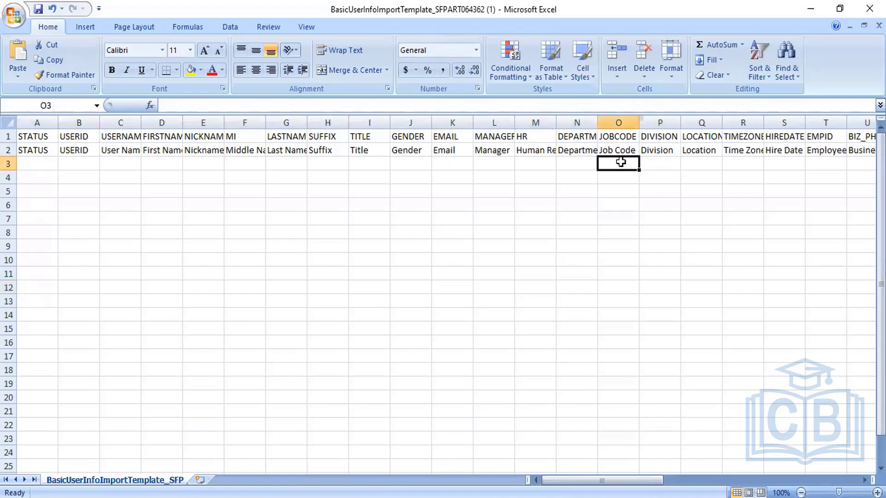
- Highlight the blank cells O3 to O16 beneath the Job Code header to see where employee job codes go
{"action": "key", "text": "Up"}
{"action": "key", "text": "Up"}
{"action": "key", "text": "Down"}
{"action": "key", "text": "Down"}
{"action": "key", "text": "shift+Down"}
{"action": "key", "text": "shift+Down"}
{"action": "key", "text": "shift+Down"}
{"action": "key", "text": "shift+Down"}
{"action": "key", "text": "shift+Down"}
{"action": "key", "text": "shift+Down"}
{"action": "key", "text": "shift+Down"}
{"action": "key", "text": "shift+Down"}
{"action": "key", "text": "shift+Down"}
{"action": "key", "text": "shift+Down"}
{"action": "key", "text": "shift+Down"}
{"action": "key", "text": "shift+Down"}
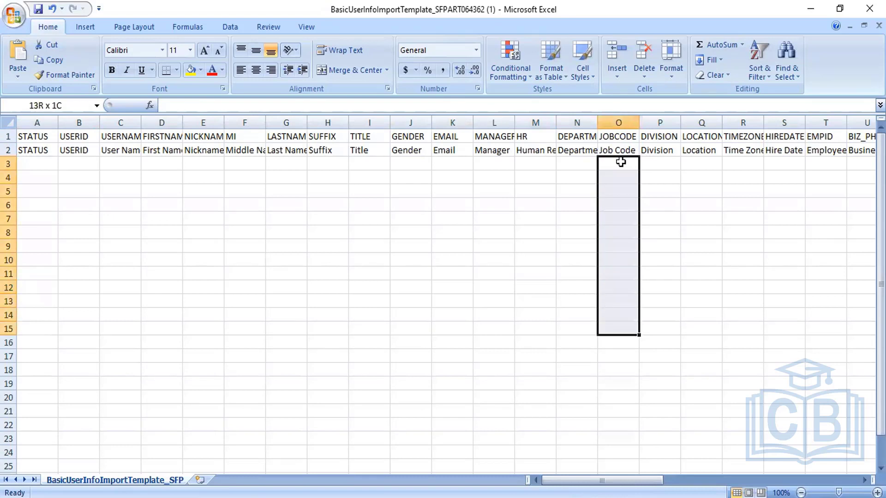
{"action": "key", "text": "shift+Down"}
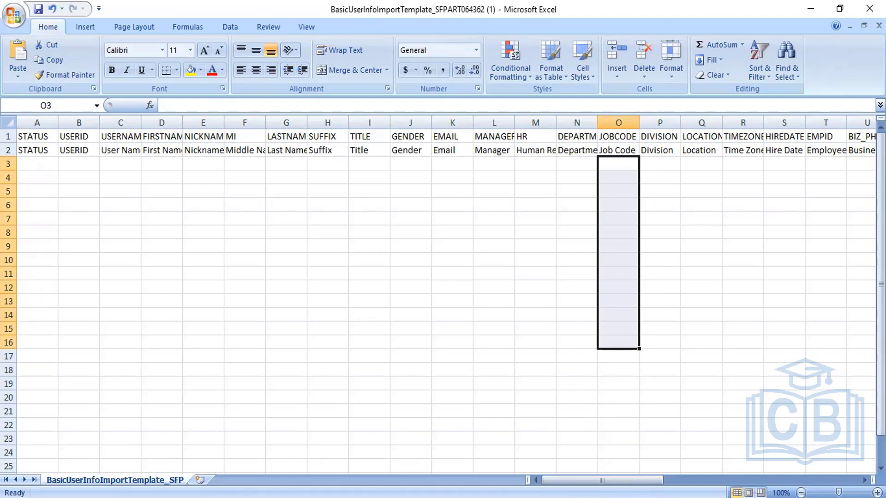
- Return to Import Employee Data in the browser and switch the action to Import Data
{"action": "key", "text": "alt+Tab"}
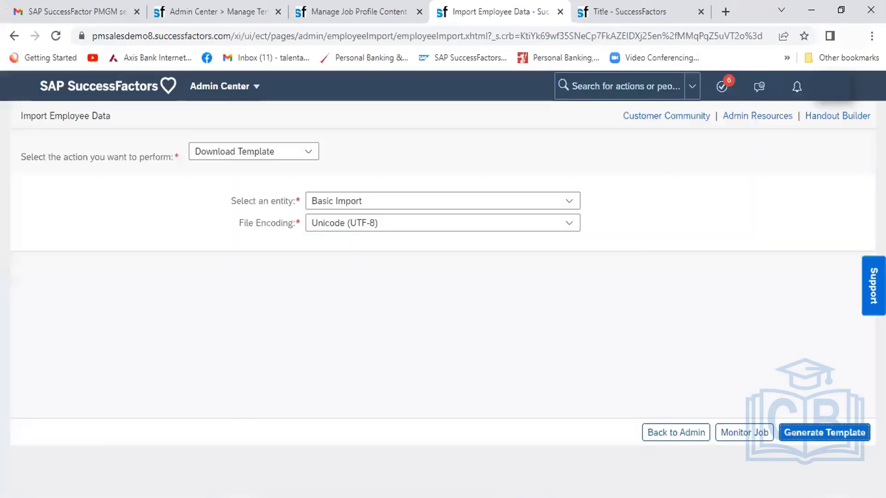
{"action": "left_click", "coordinate": [308, 157]}
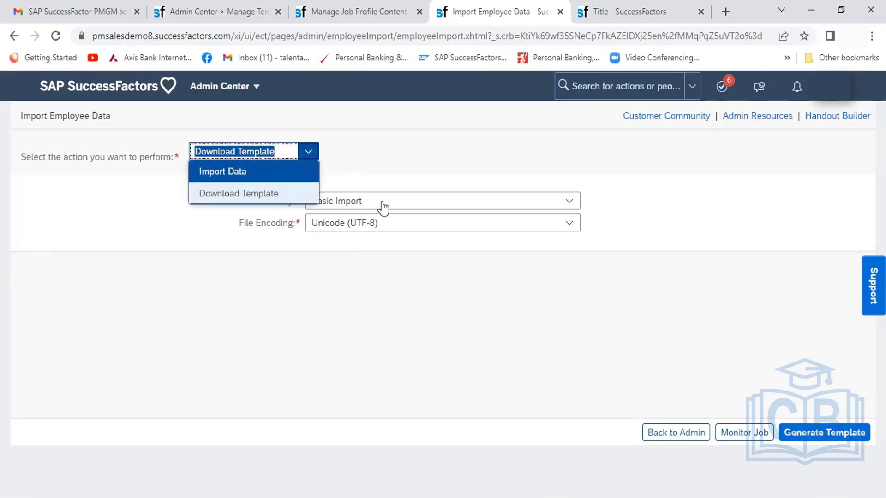
{"action": "key", "text": "Return"}
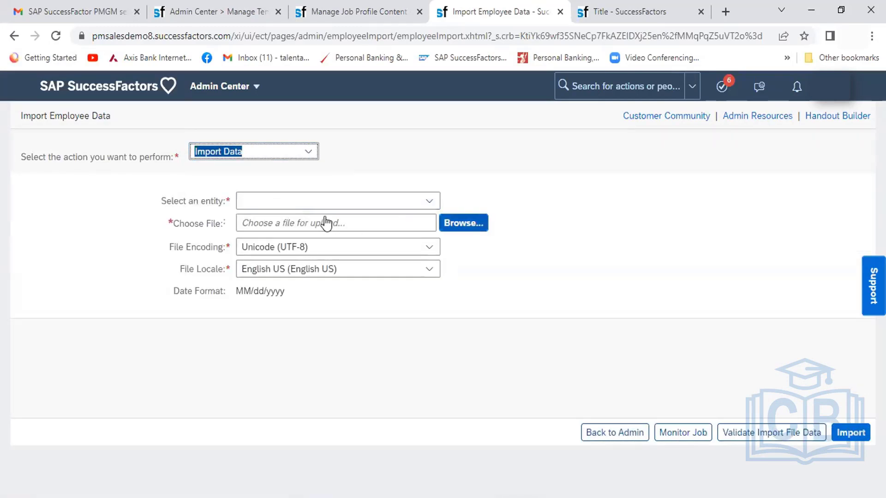
- Search the admin actions for Employee Export, open it and export the user file
{"action": "left_click", "coordinate": [590, 86]}
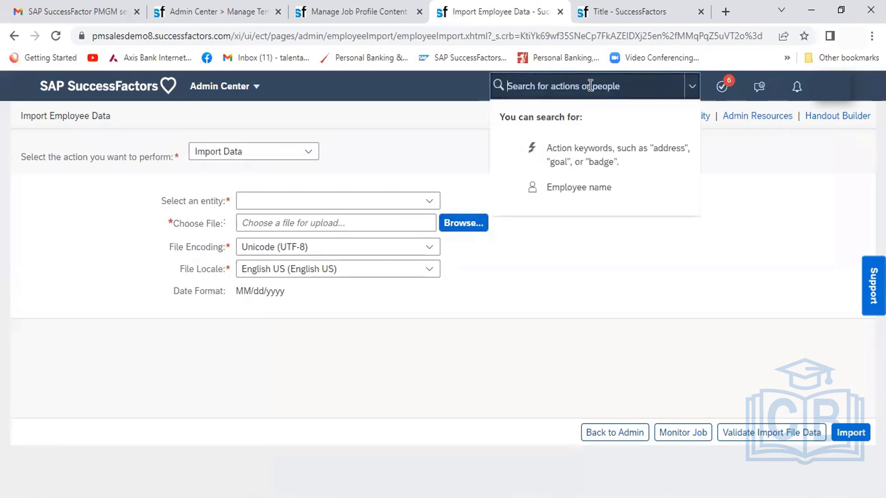
{"action": "type", "text": "employ"}
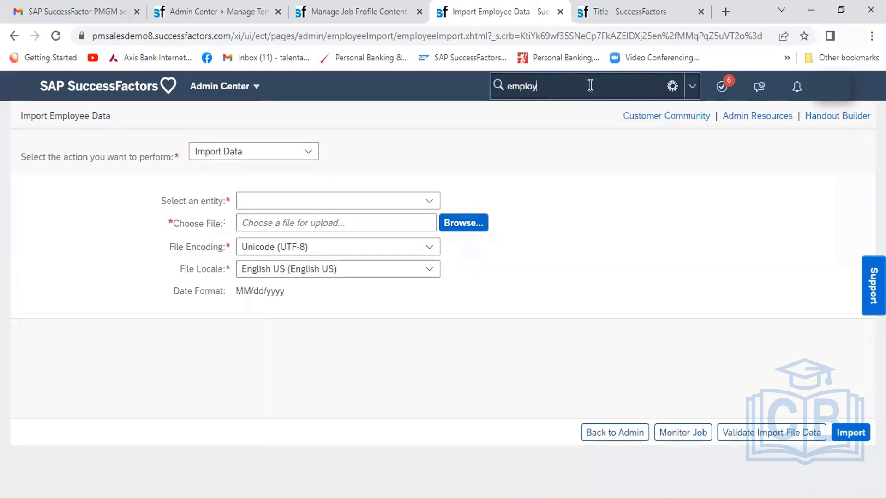
{"action": "type", "text": "ee"}
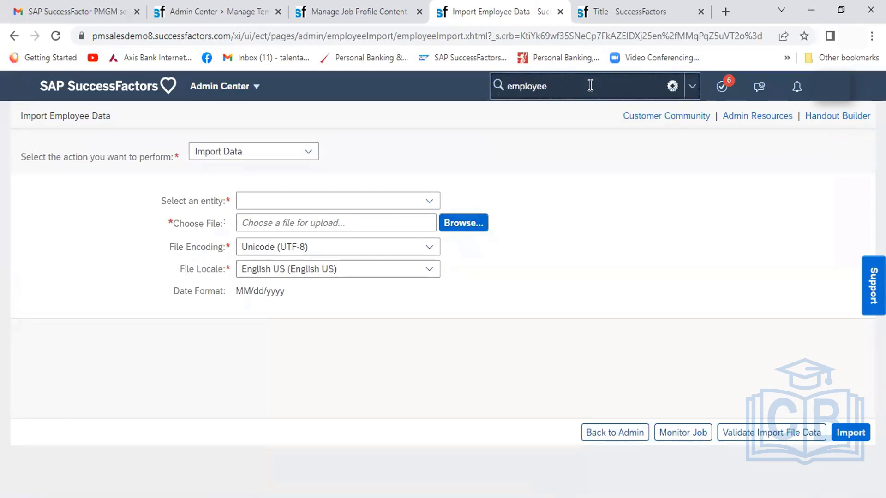
{"action": "type", "text": " export"}
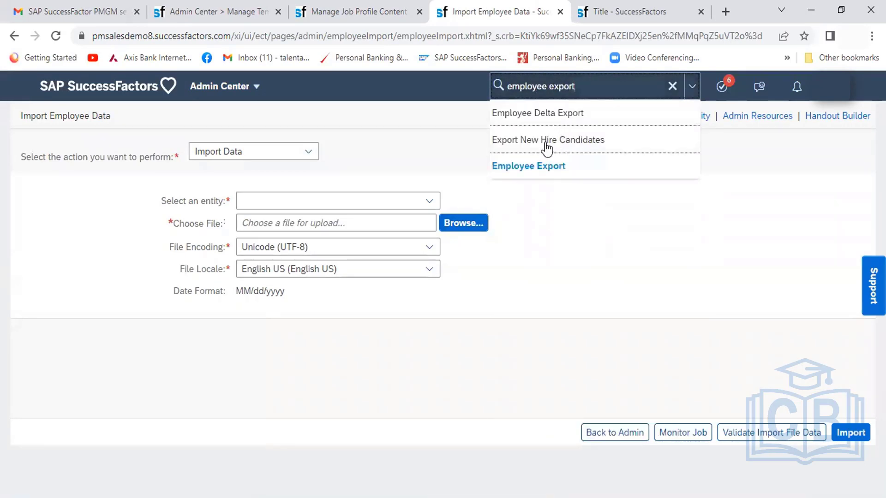
{"action": "left_click", "coordinate": [539, 167]}
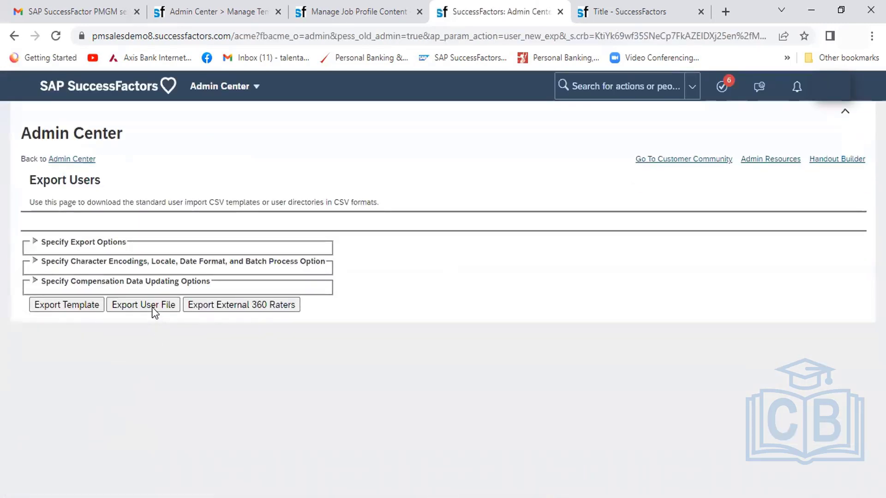
{"action": "left_click", "coordinate": [152, 306]}
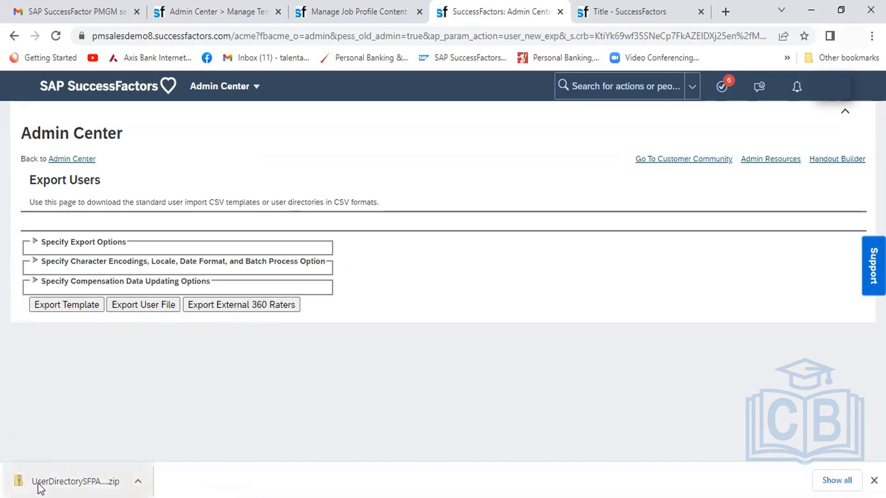
- Open the downloaded user directory zip and the UserDirectory_SFPART064362_219 file inside it
{"action": "left_click", "coordinate": [16, 485]}
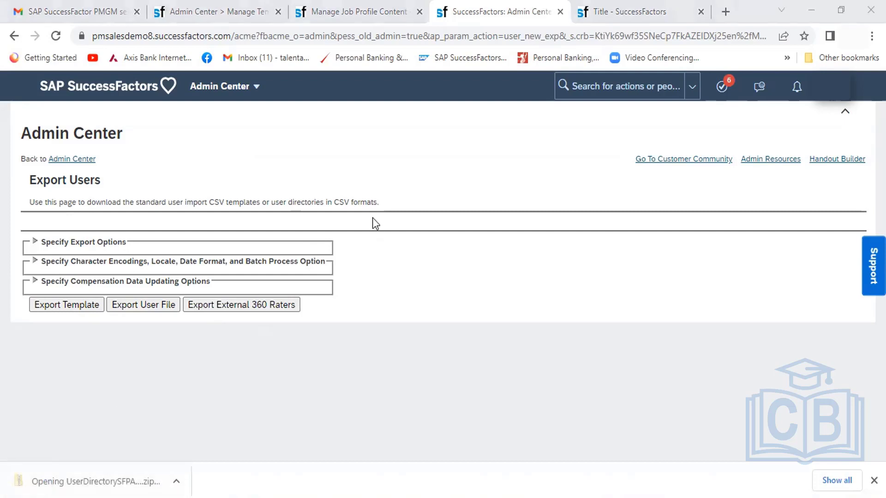
{"action": "left_click", "coordinate": [337, 182]}
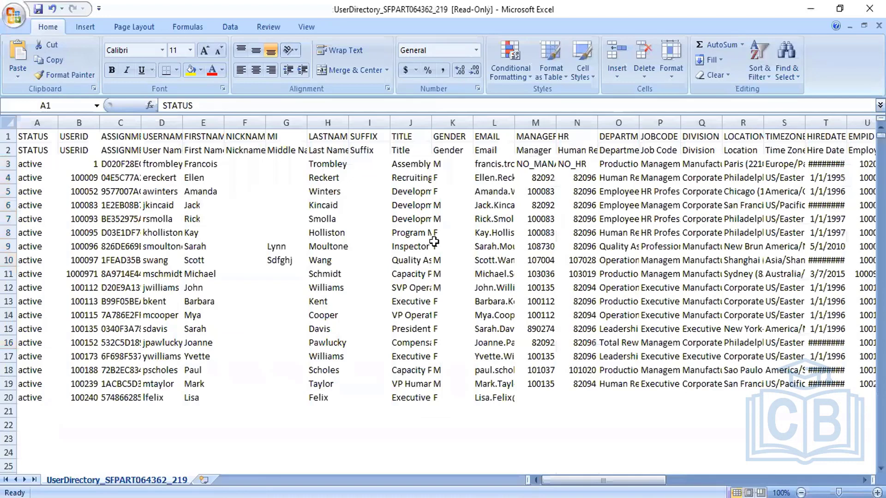
{"action": "left_click", "coordinate": [458, 236]}
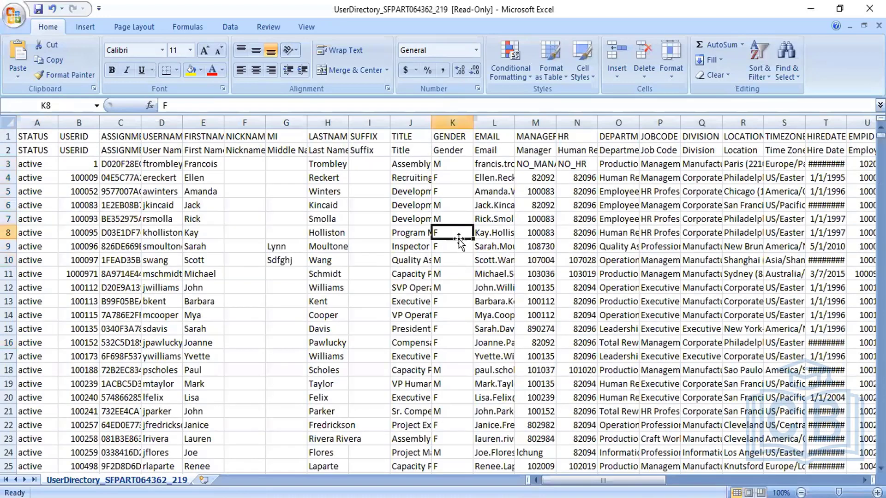
- Widen the JOBCODE column to fit its job codes and centre its contents horizontally and vertically
{"action": "double_click", "coordinate": [682, 120]}
{"action": "left_click", "coordinate": [676, 138]}
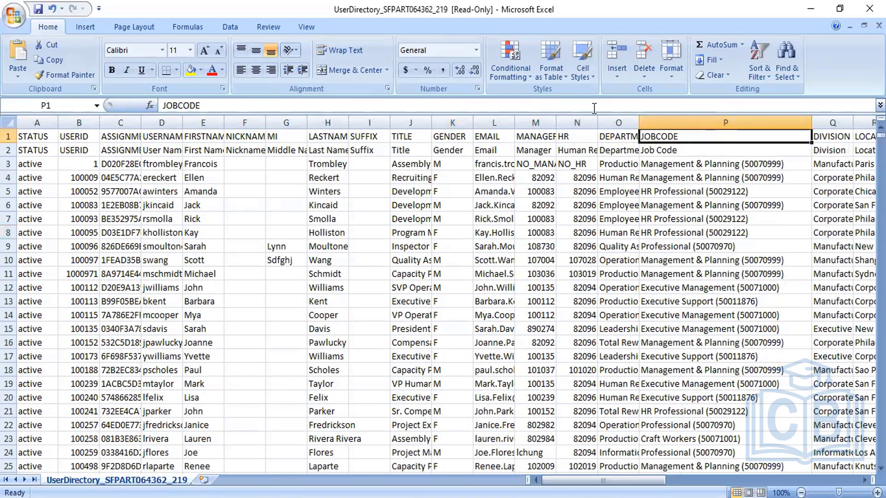
{"action": "left_click", "coordinate": [660, 115]}
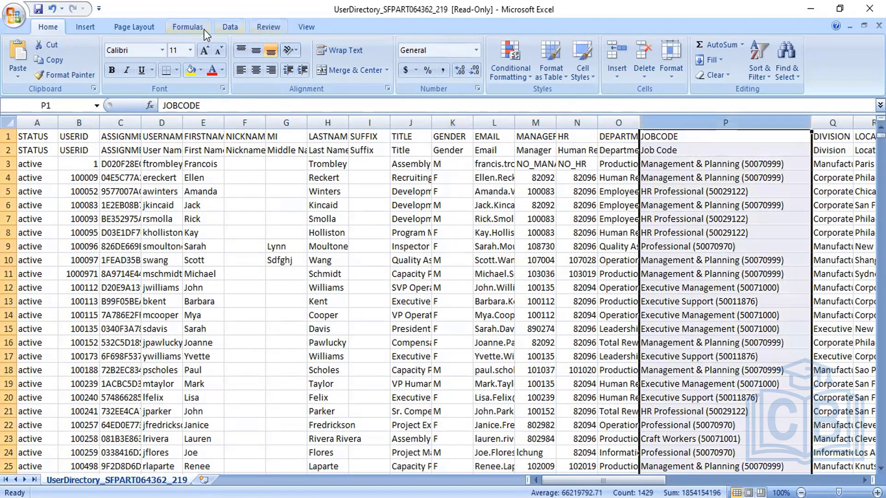
{"action": "left_click", "coordinate": [255, 70]}
{"action": "left_click", "coordinate": [255, 52]}
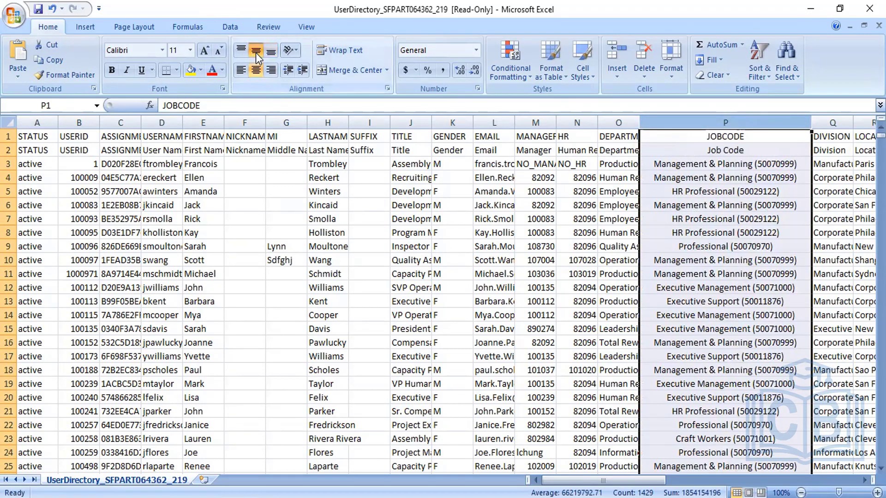
{"action": "left_click", "coordinate": [716, 165]}
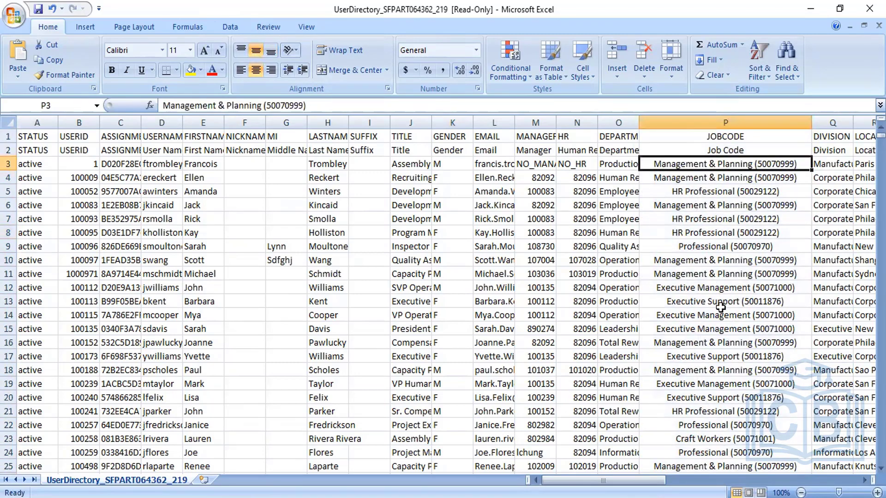
- Close the user directory file without saving and go to checklist item 7, the job specific check box, in the ITM_6th Batch workbook
{"action": "left_click", "coordinate": [806, 9]}
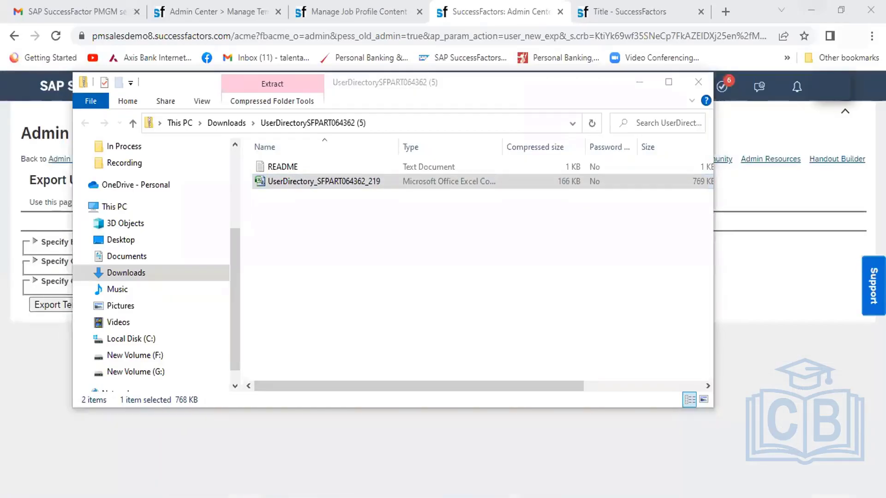
{"action": "mouse_move", "coordinate": [588, 497]}
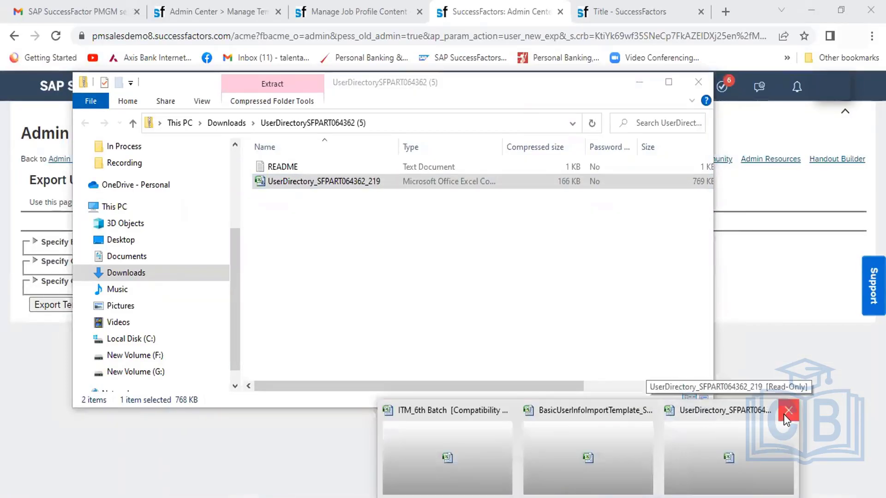
{"action": "left_click", "coordinate": [784, 415]}
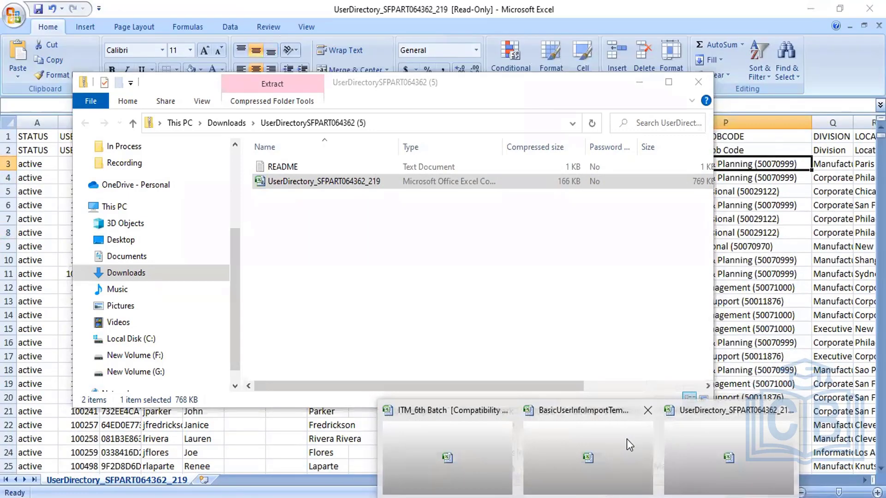
{"action": "left_click", "coordinate": [646, 409]}
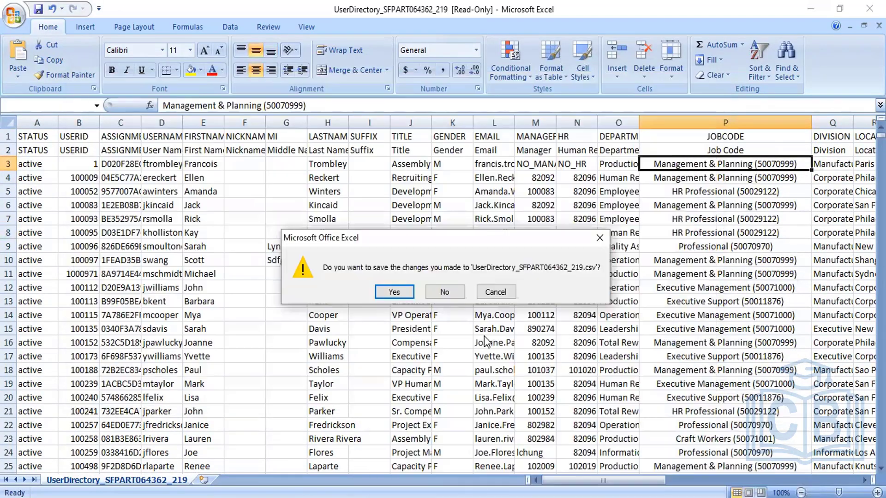
{"action": "left_click", "coordinate": [456, 289]}
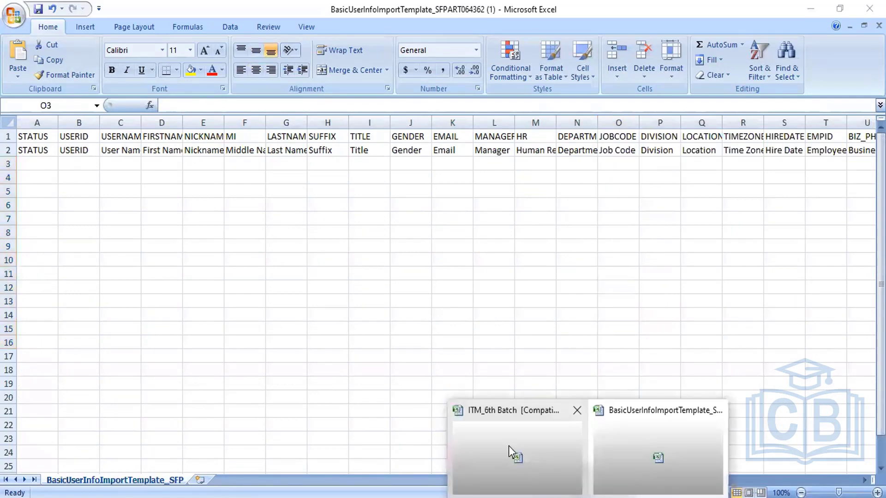
{"action": "left_click", "coordinate": [509, 445]}
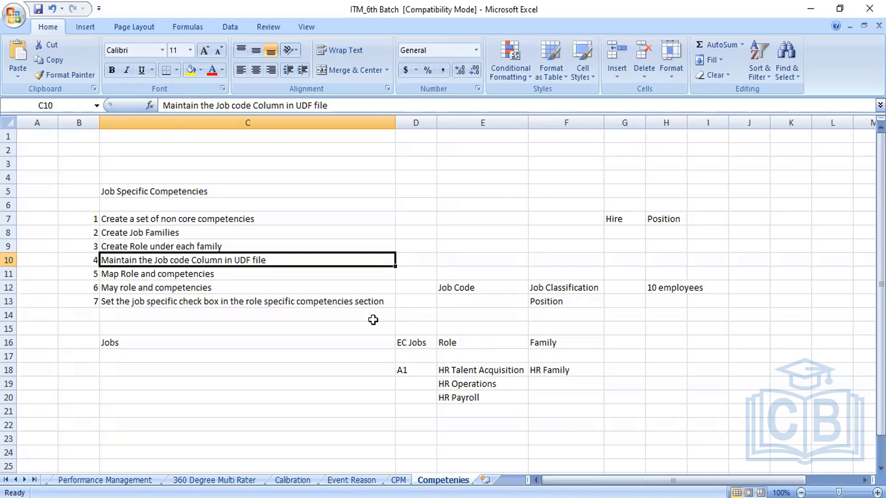
{"action": "left_click", "coordinate": [185, 303]}
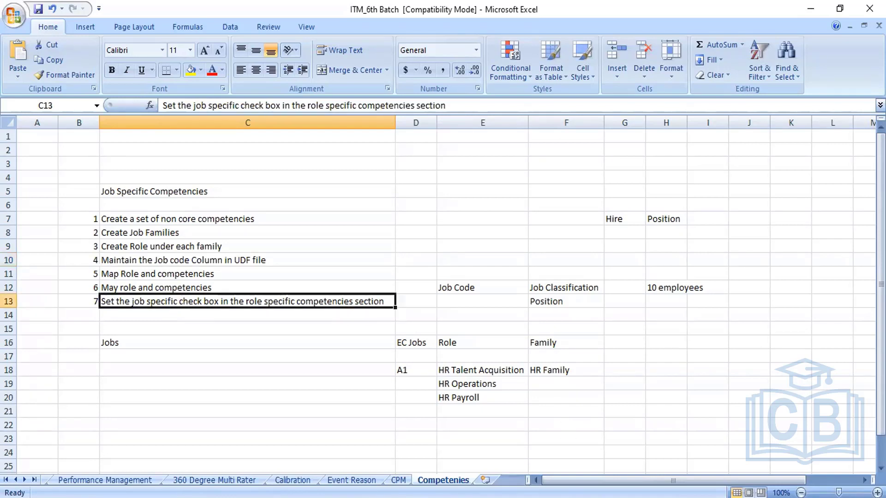
- Switch to the browser, find Manage Templates and open the HCL_Performance Review_2021-2022 performance review template
{"action": "key", "text": "alt+Tab"}
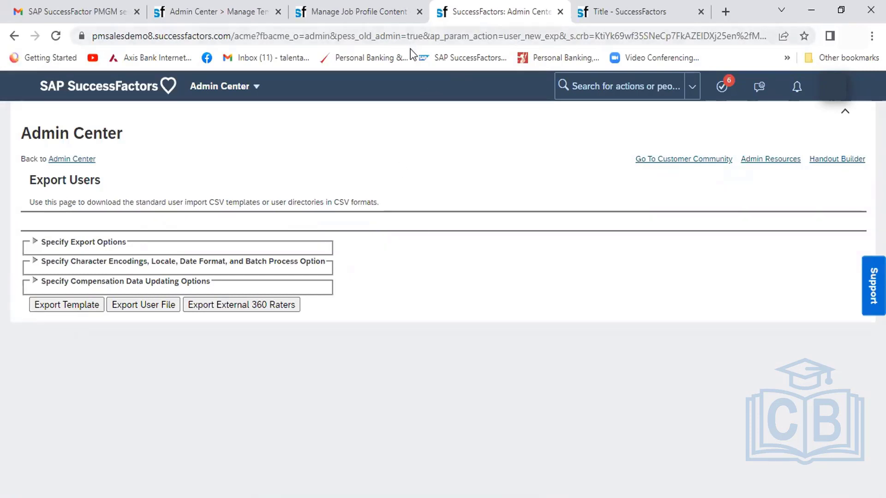
{"action": "left_click", "coordinate": [602, 87]}
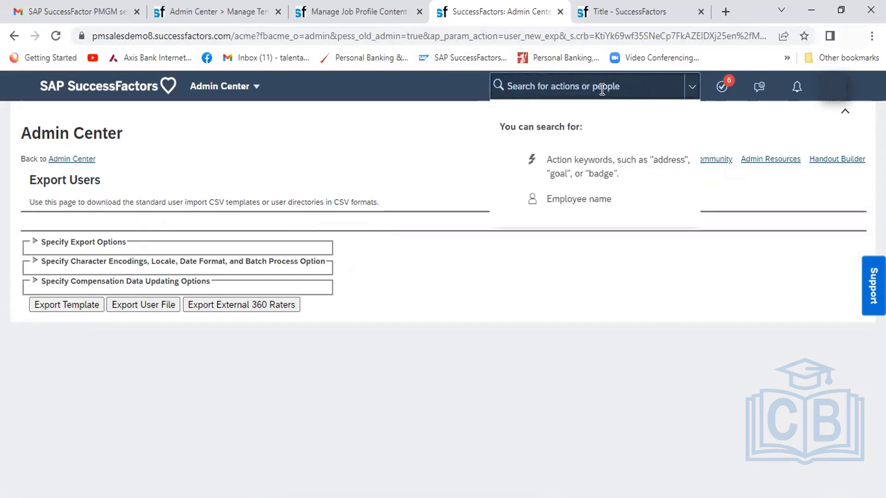
{"action": "type", "text": "Manage template"}
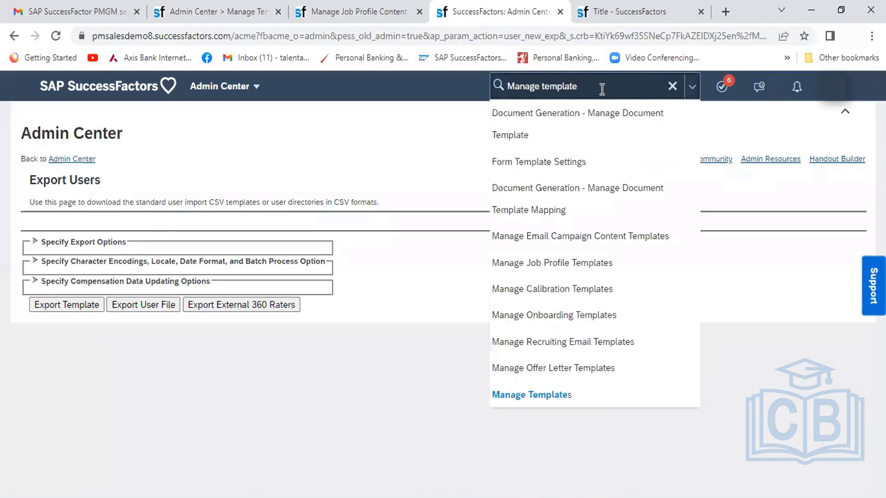
{"action": "left_click", "coordinate": [533, 396]}
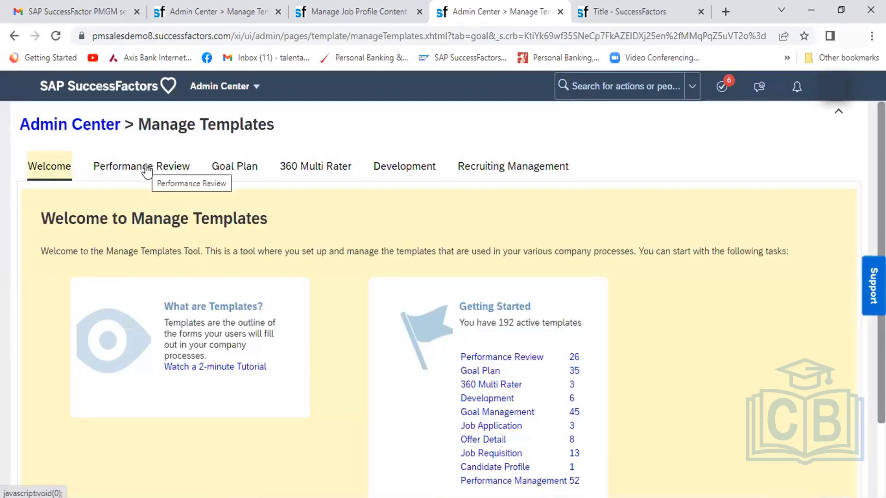
{"action": "left_click", "coordinate": [146, 166]}
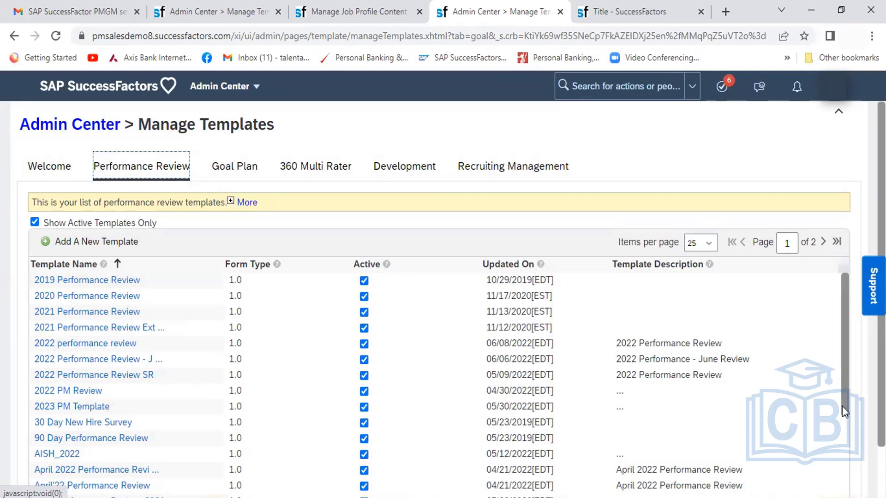
{"action": "scroll", "coordinate": [848, 441], "scroll_direction": "down", "scroll_amount": 3}
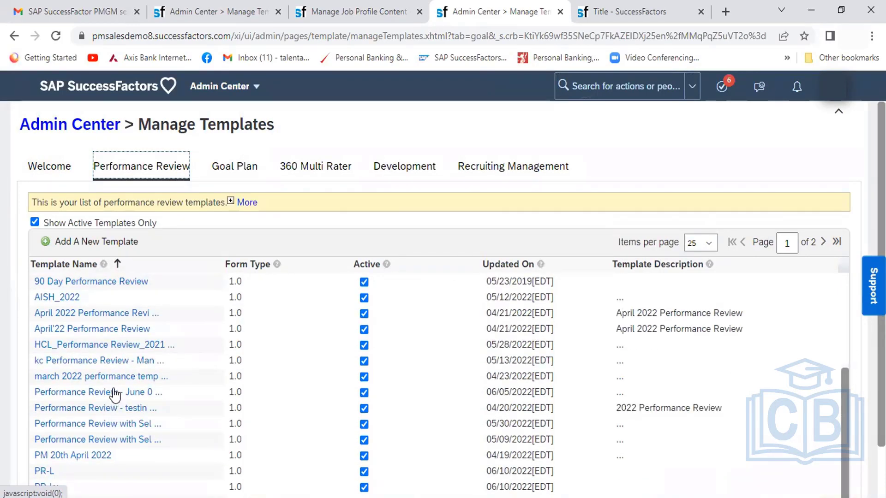
{"action": "left_click", "coordinate": [120, 349]}
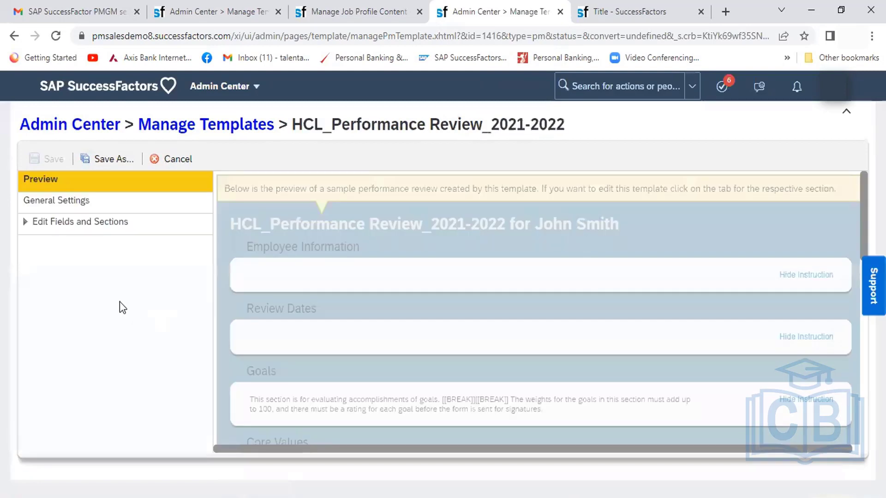
- Open the template's Role Specific Competencies section and check its Job Specific section type setting
{"action": "left_click", "coordinate": [52, 226]}
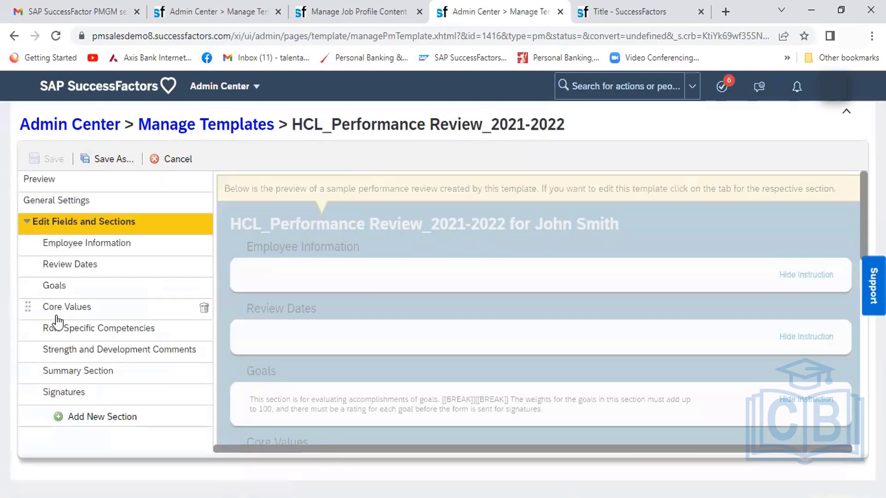
{"action": "left_click", "coordinate": [86, 330]}
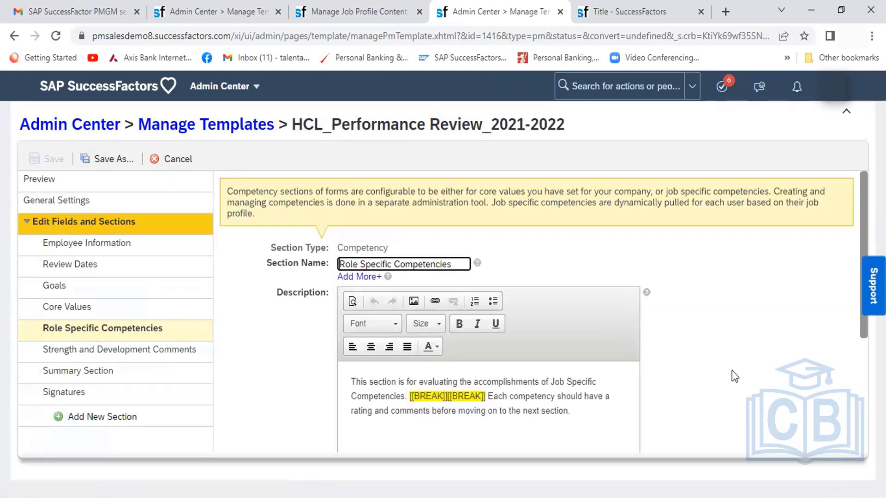
{"action": "scroll", "coordinate": [731, 370], "scroll_direction": "down", "scroll_amount": 4}
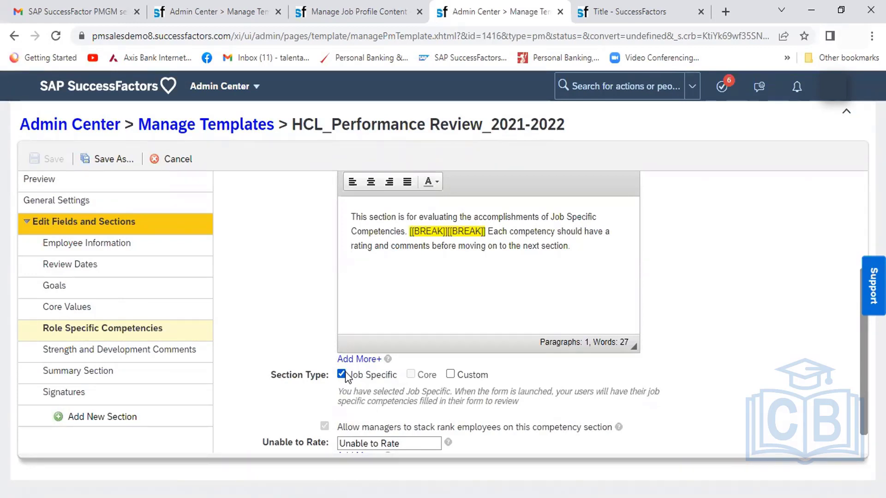
- From the Manage Job Profile Contents Import/Export page, search for Launch Forms and open it, leaving the import page unsaved
{"action": "left_click", "coordinate": [634, 9]}
{"action": "left_click", "coordinate": [597, 88]}
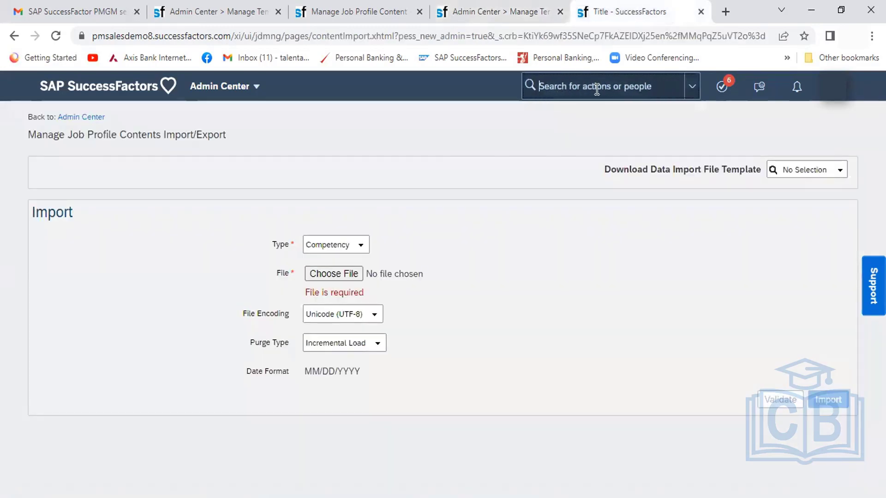
{"action": "type", "text": "Launch"}
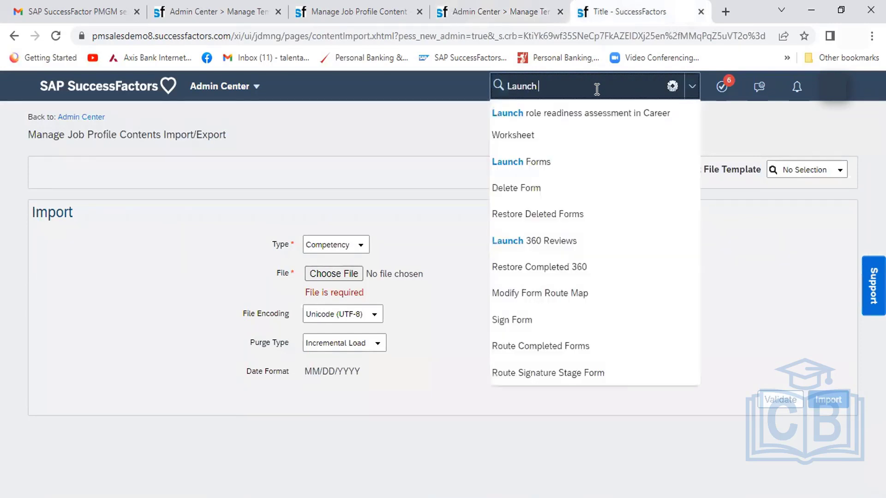
{"action": "type", "text": " form"}
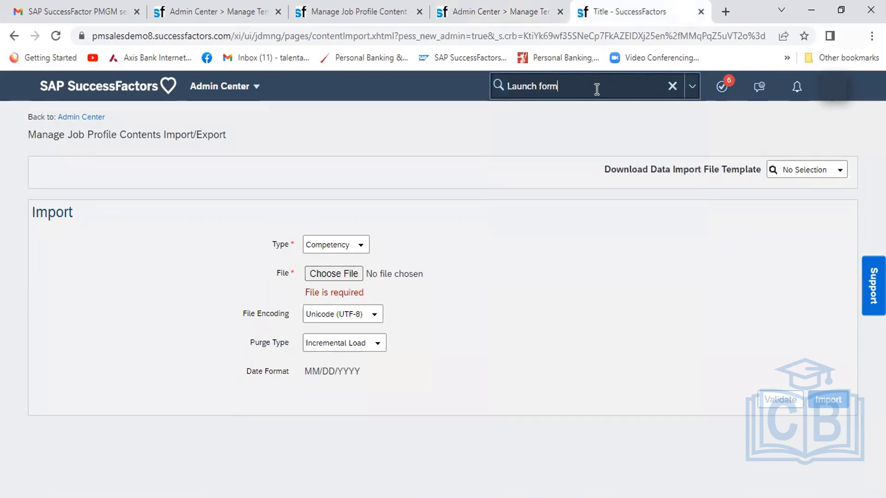
{"action": "left_click", "coordinate": [552, 167]}
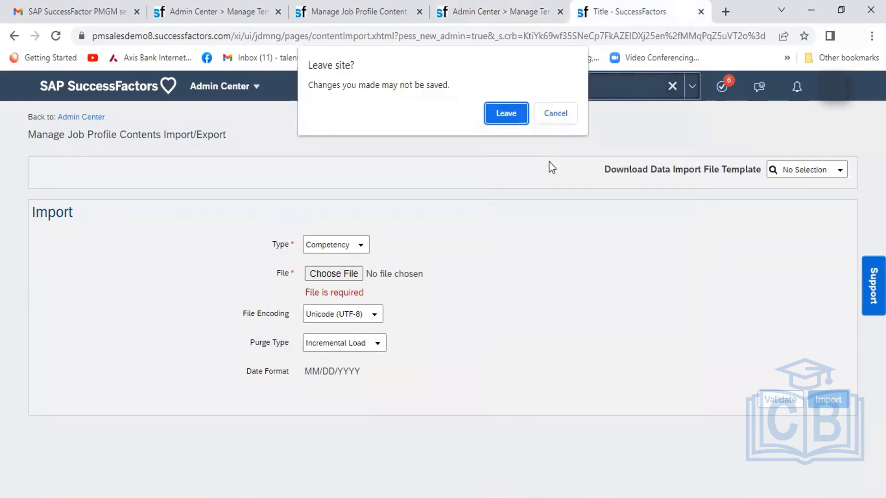
{"action": "left_click", "coordinate": [513, 113]}
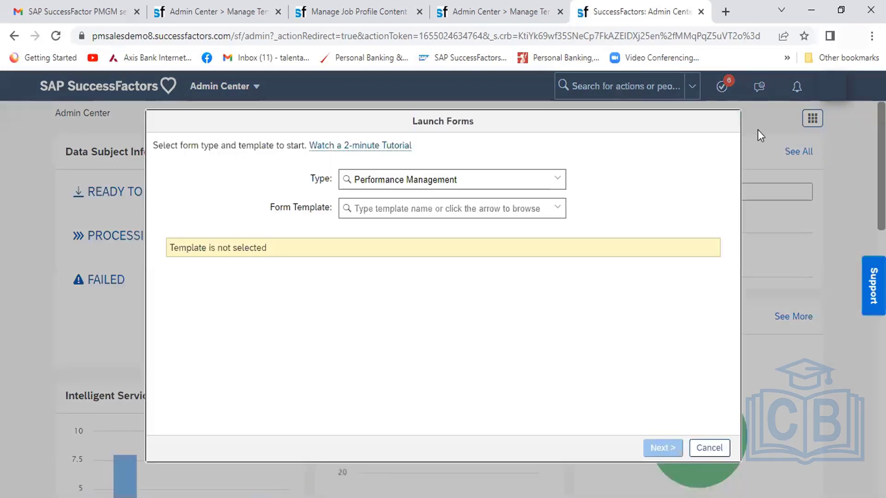
- Choose the HCL_Performance Review_2021-2022 form template, accepting the launch date Now and the review period Last calendar year (2021), due 06/26/2022
{"action": "left_click", "coordinate": [557, 207]}
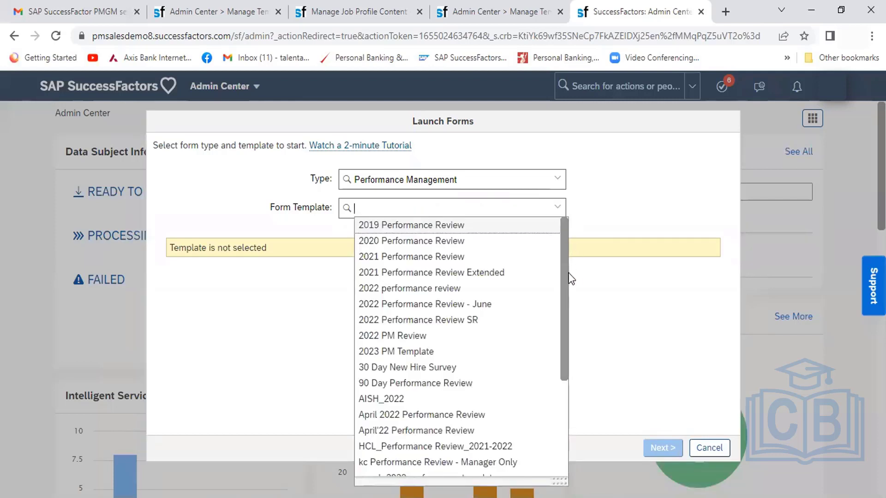
{"action": "scroll", "coordinate": [561, 281], "scroll_direction": "down", "scroll_amount": 3}
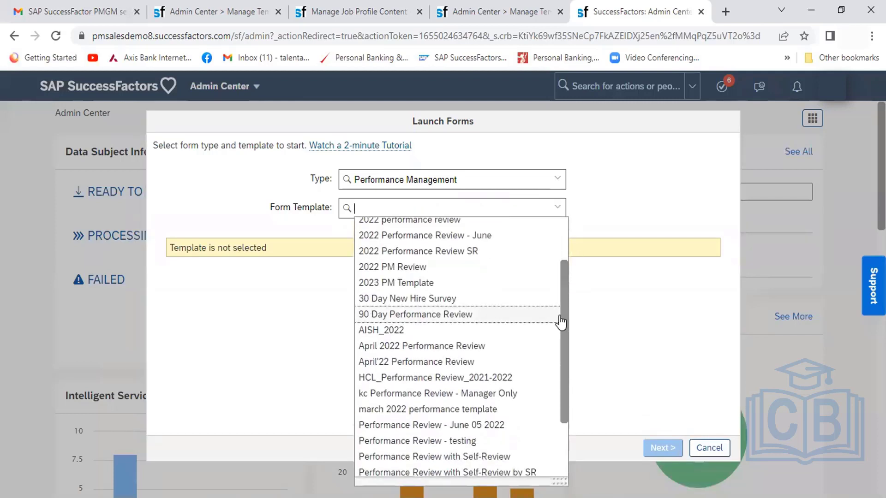
{"action": "left_click", "coordinate": [482, 385]}
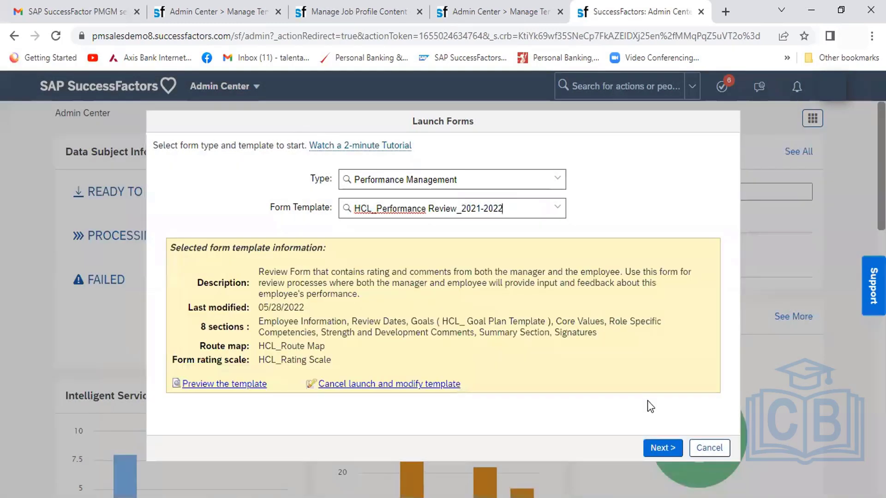
{"action": "left_click", "coordinate": [667, 448]}
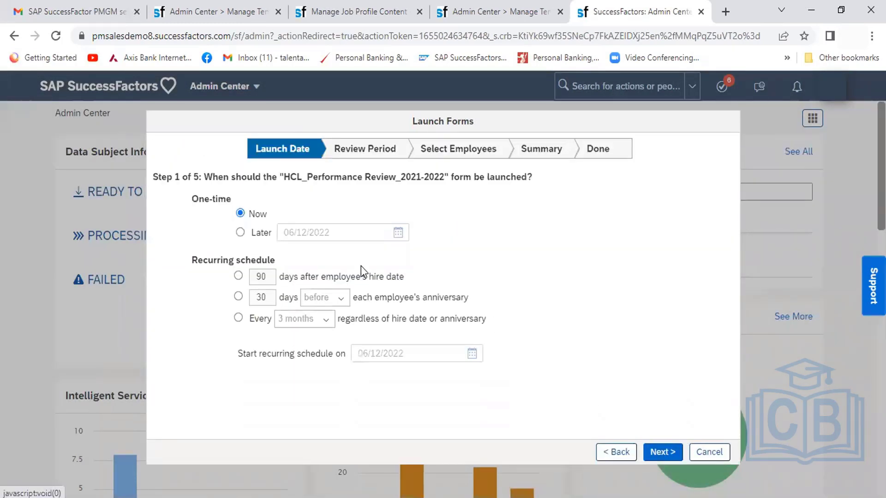
{"action": "left_click", "coordinate": [662, 452]}
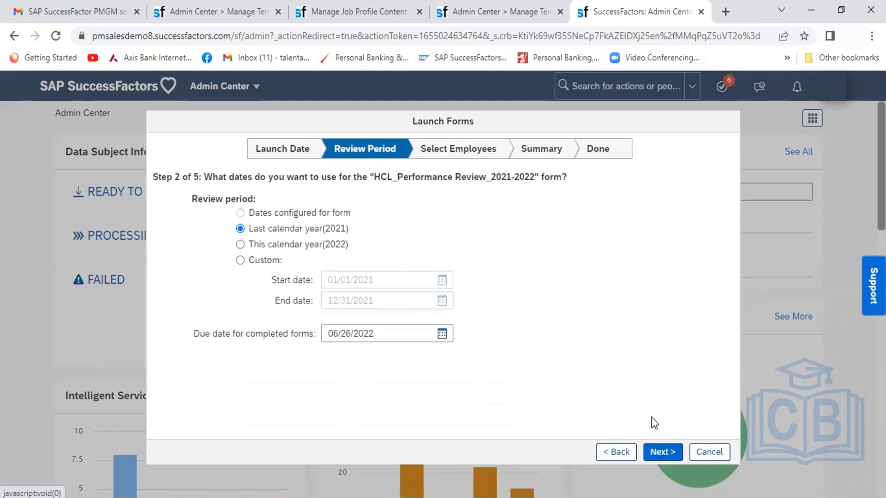
{"action": "left_click", "coordinate": [654, 451]}
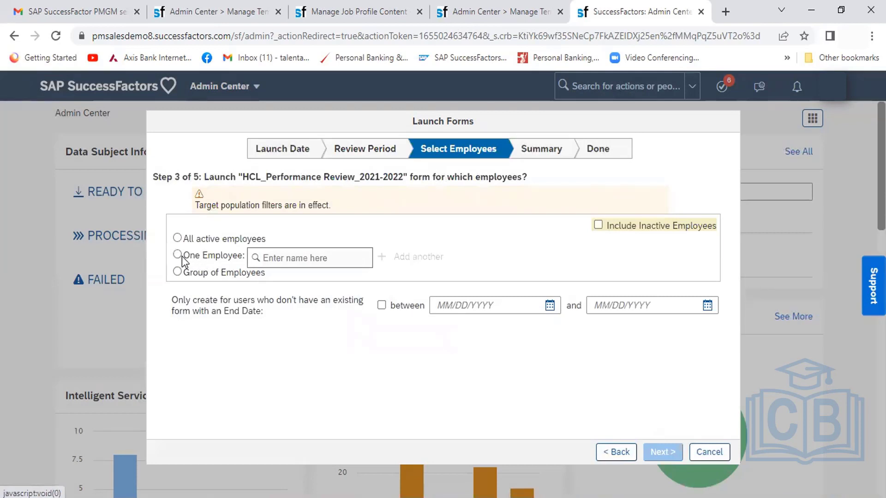
- Restrict the form launch to One Employee, and check the HR Operations role's mapped job codes and competencies in Manage Job Profile Content
{"action": "left_click", "coordinate": [180, 255]}
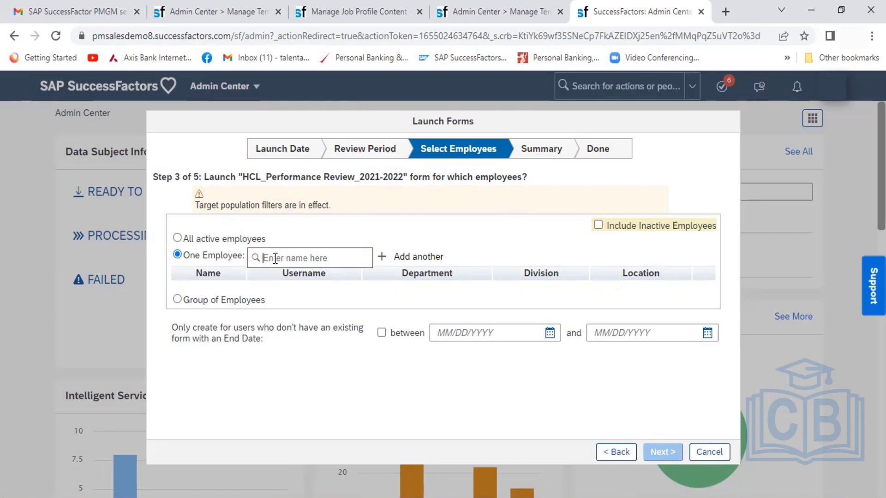
{"action": "left_click", "coordinate": [340, 19]}
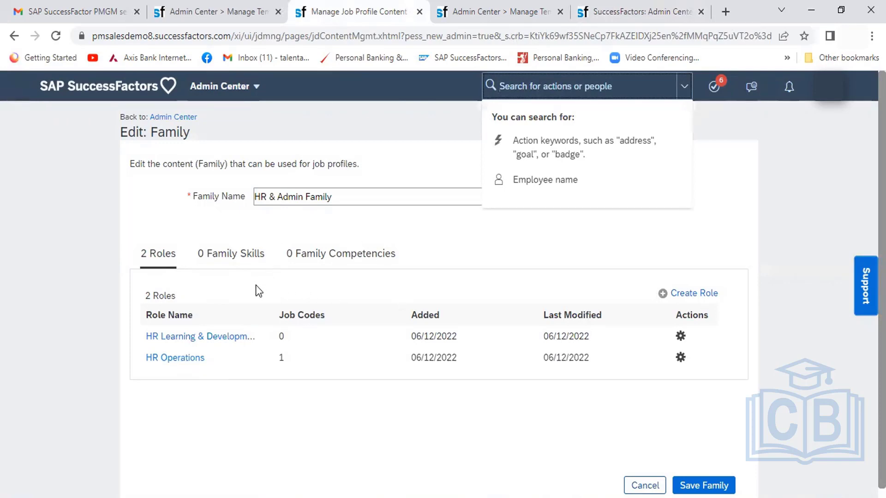
{"action": "left_click", "coordinate": [191, 357]}
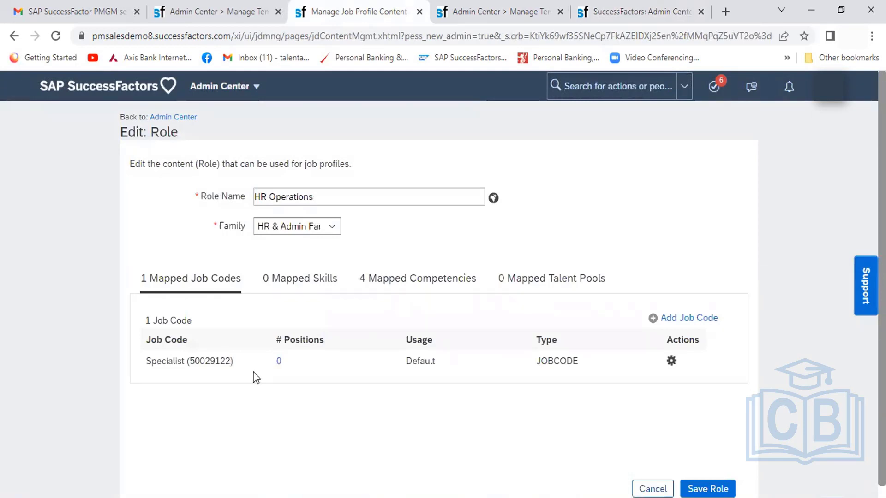
{"action": "left_click", "coordinate": [411, 285]}
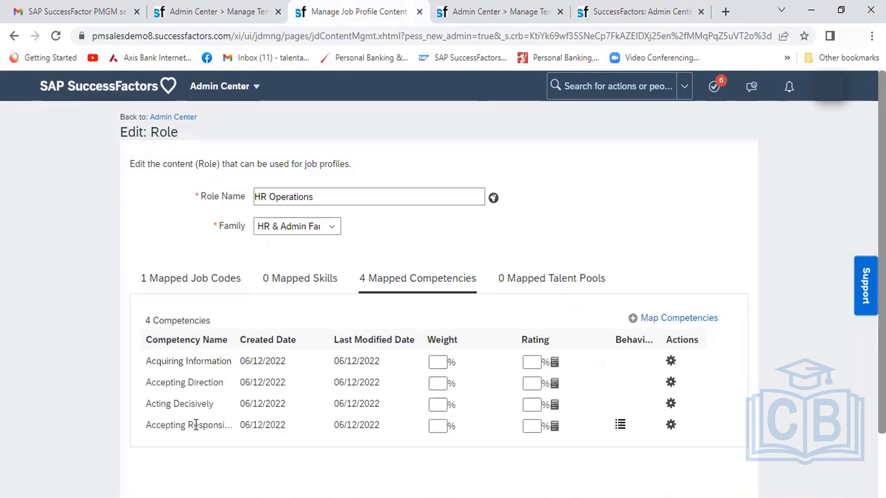
{"action": "left_click", "coordinate": [603, 10]}
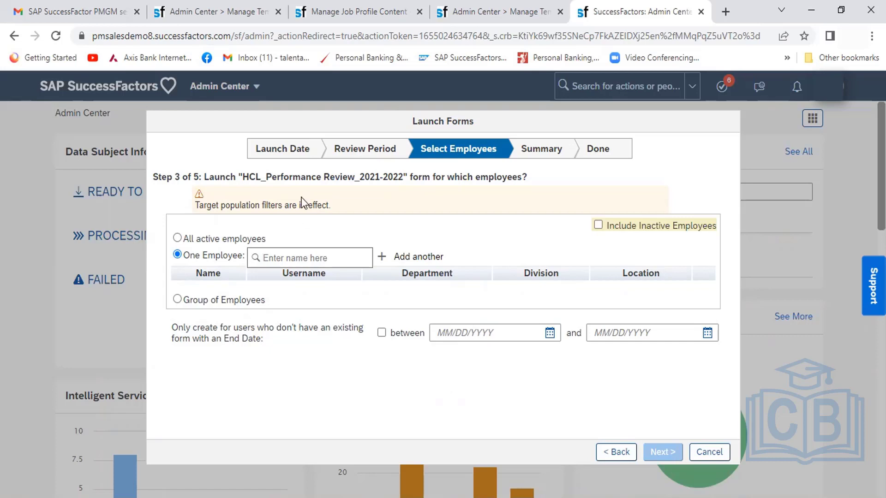
- In the HCL_Performance Review_2021-2022 template, compare the section type settings of Core Values and Role Specific Competencies
{"action": "left_click", "coordinate": [226, 21]}
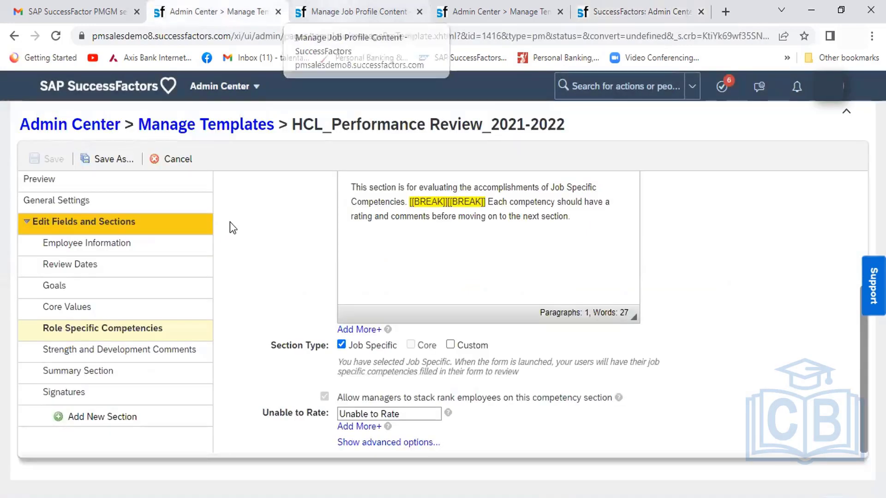
{"action": "left_click", "coordinate": [70, 308]}
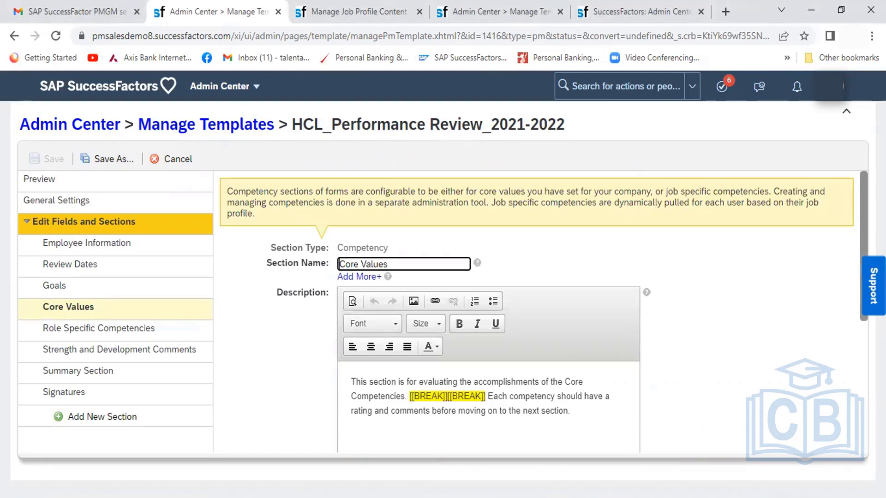
{"action": "left_click_drag", "start_coordinate": [862, 235], "coordinate": [860, 341]}
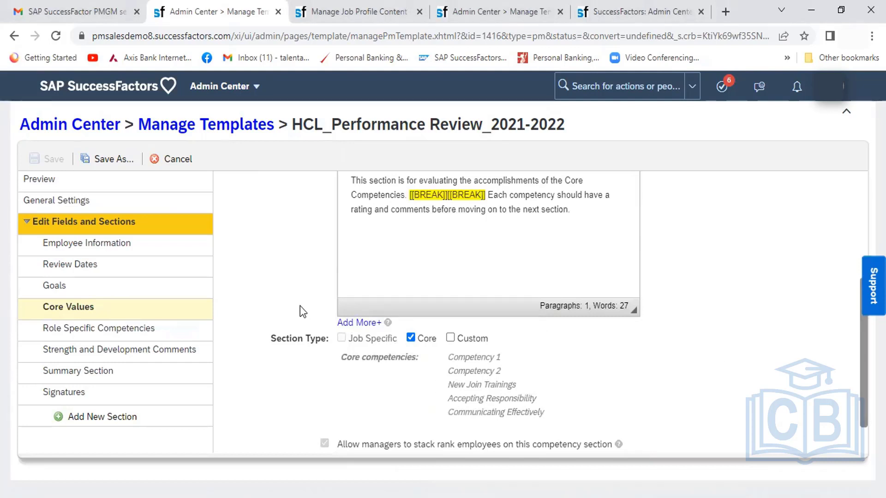
{"action": "left_click", "coordinate": [120, 330]}
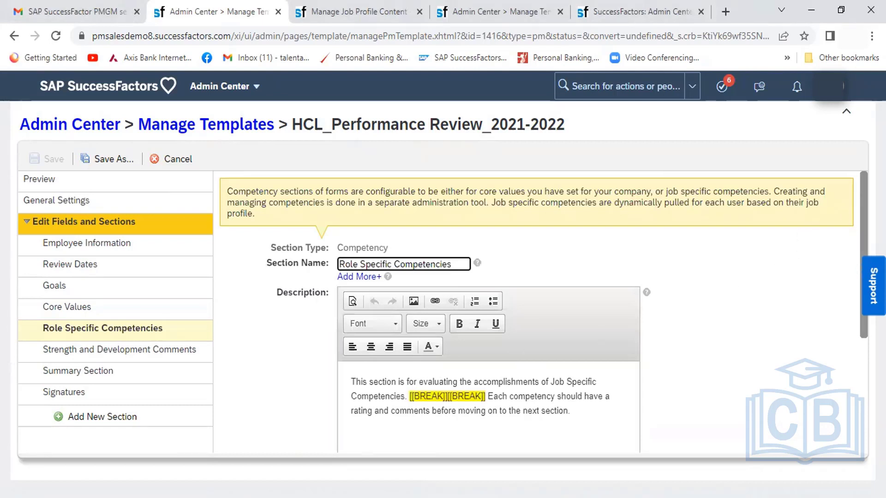
{"action": "scroll", "coordinate": [857, 282], "scroll_direction": "down", "scroll_amount": 3}
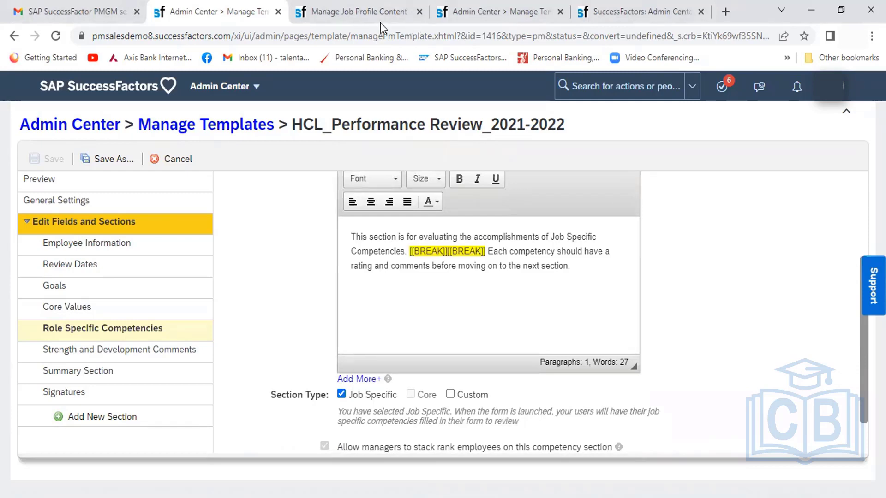
- Browse the SuccessFactors 2.1 Competency Library's Premium Library for competencies to map to HR Operations, and return to the role without adding any
{"action": "left_click", "coordinate": [323, 14]}
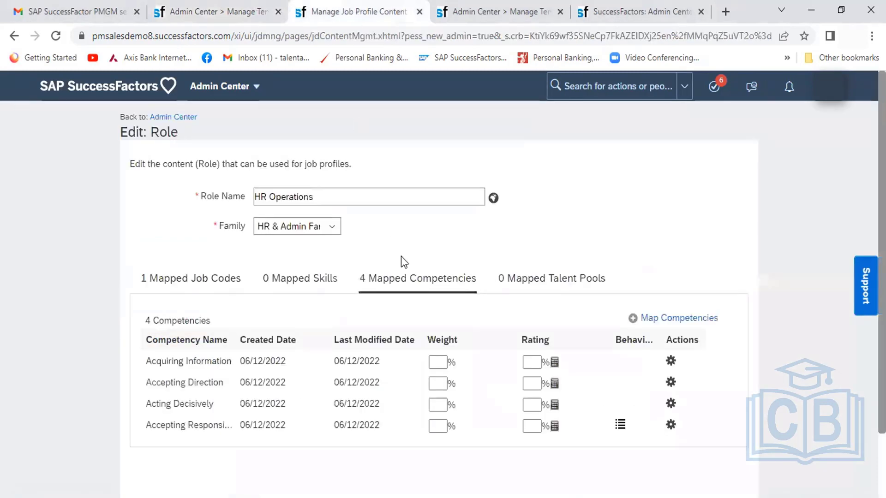
{"action": "left_click", "coordinate": [428, 285]}
{"action": "left_click", "coordinate": [664, 319]}
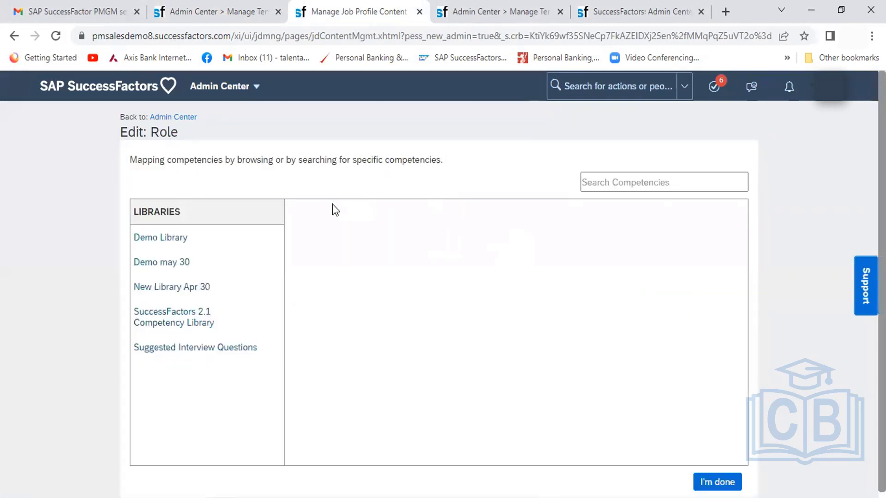
{"action": "left_click", "coordinate": [168, 323]}
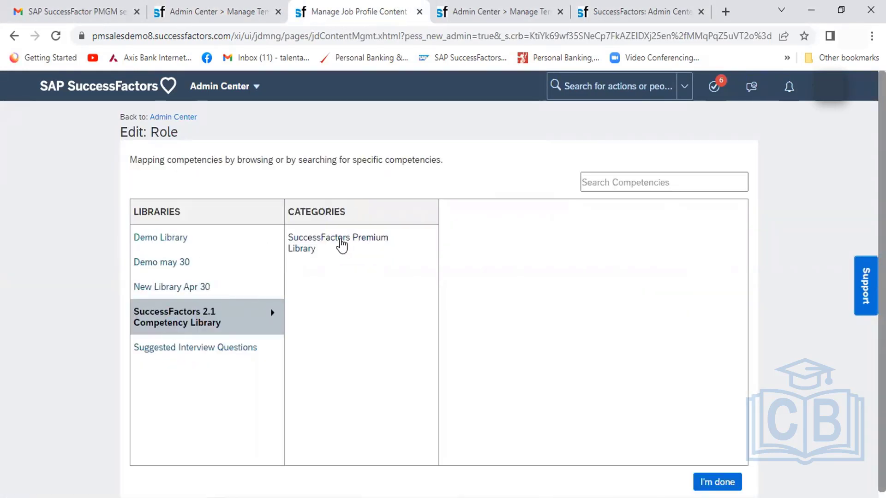
{"action": "left_click", "coordinate": [341, 245]}
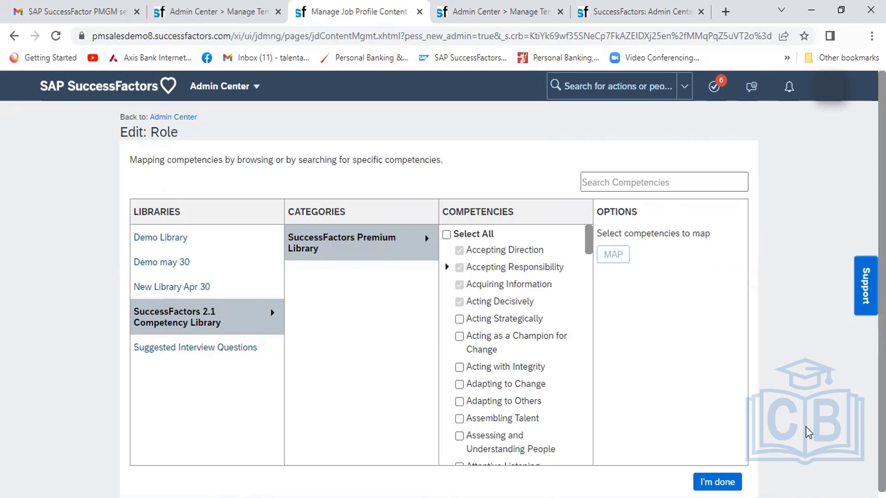
{"action": "scroll", "coordinate": [807, 432], "scroll_direction": "down", "scroll_amount": 1}
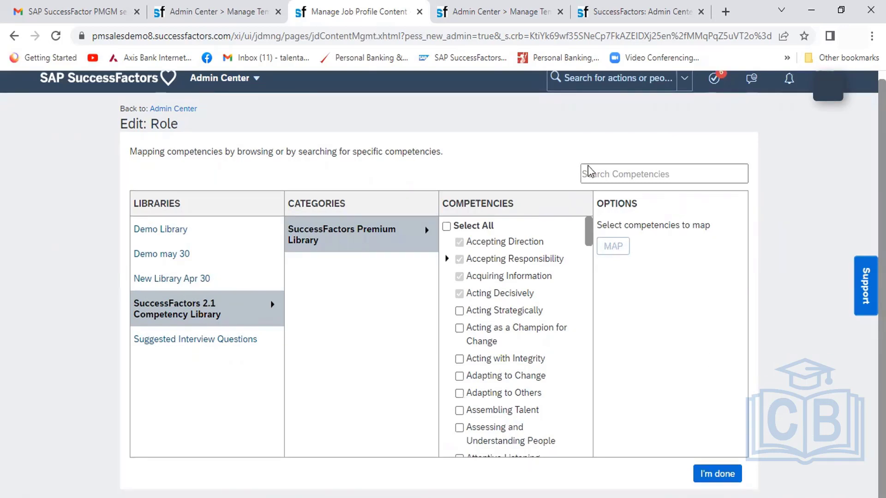
{"action": "left_click", "coordinate": [616, 10]}
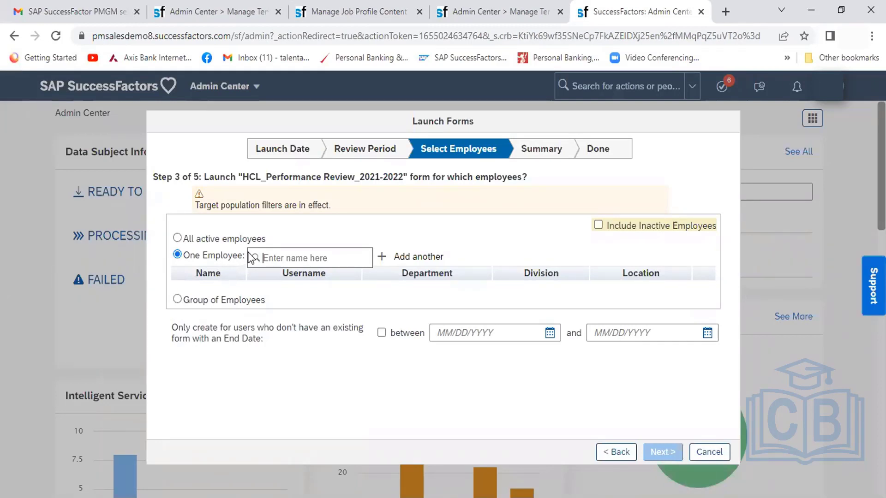
{"action": "left_click", "coordinate": [343, 16]}
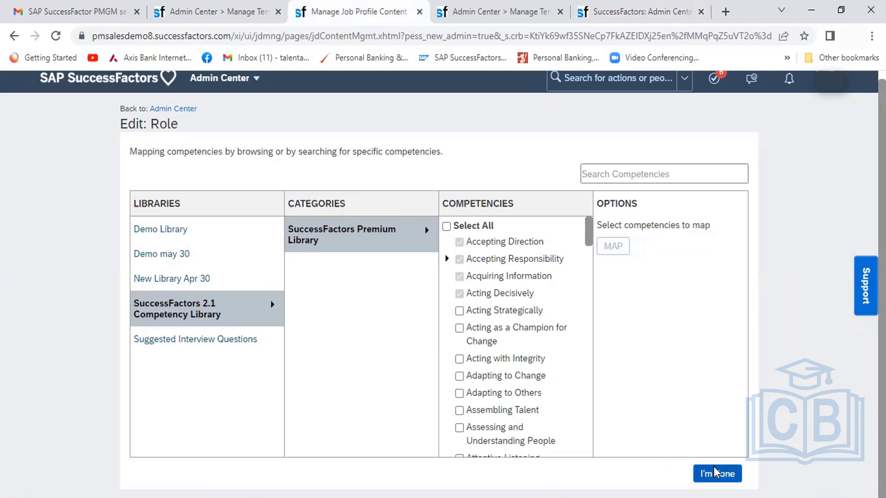
{"action": "left_click", "coordinate": [697, 473]}
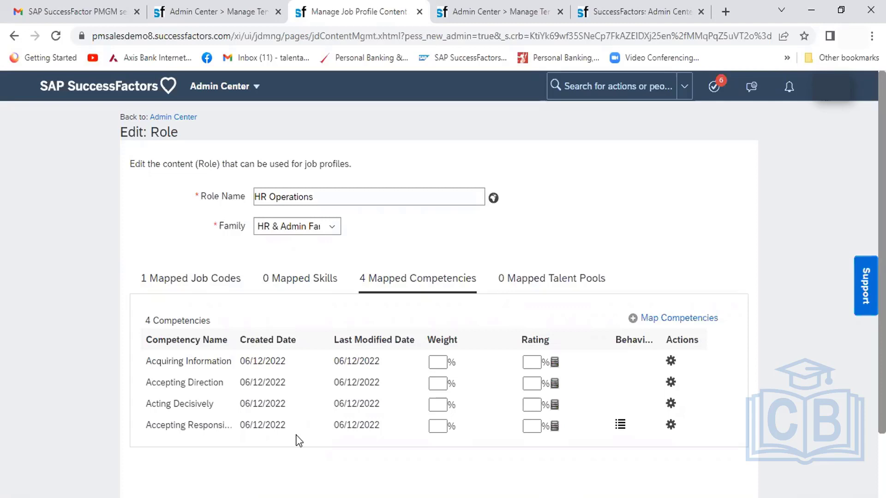
- In the performance review template, examine the Goals section's linked goal plan and reopen the Role Specific Competencies section
{"action": "left_click", "coordinate": [497, 11]}
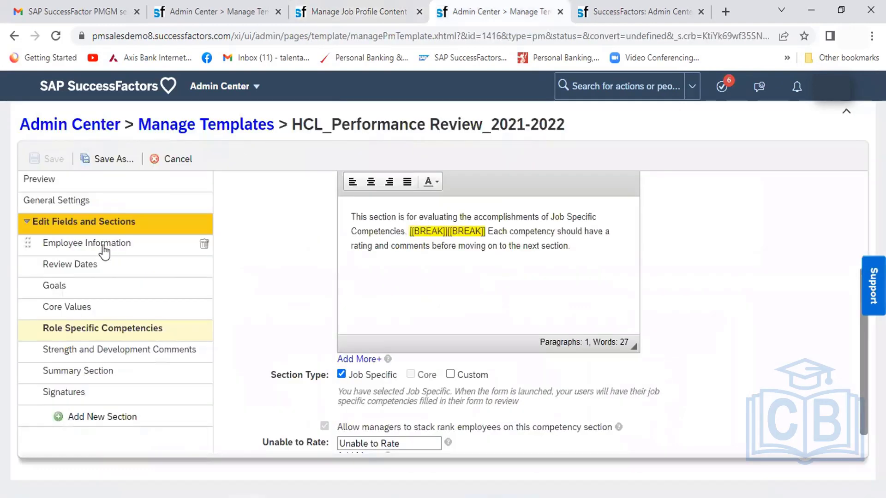
{"action": "left_click", "coordinate": [78, 286]}
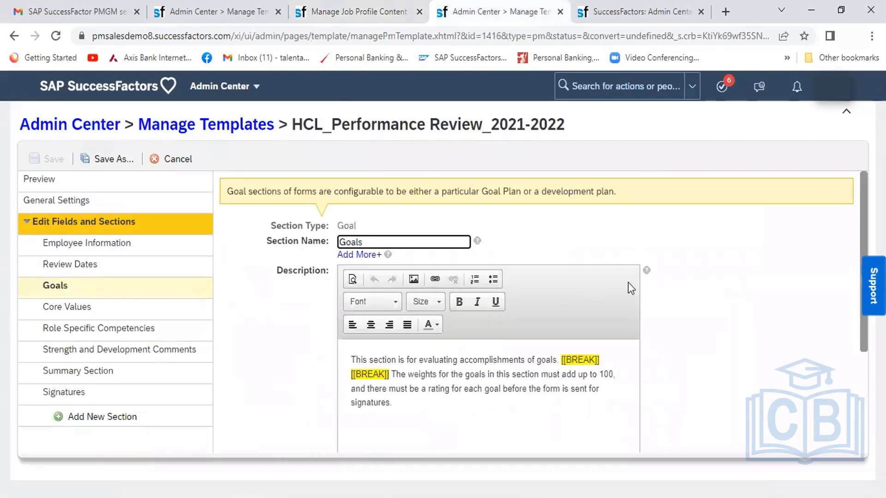
{"action": "scroll", "coordinate": [574, 356], "scroll_direction": "down", "scroll_amount": 4}
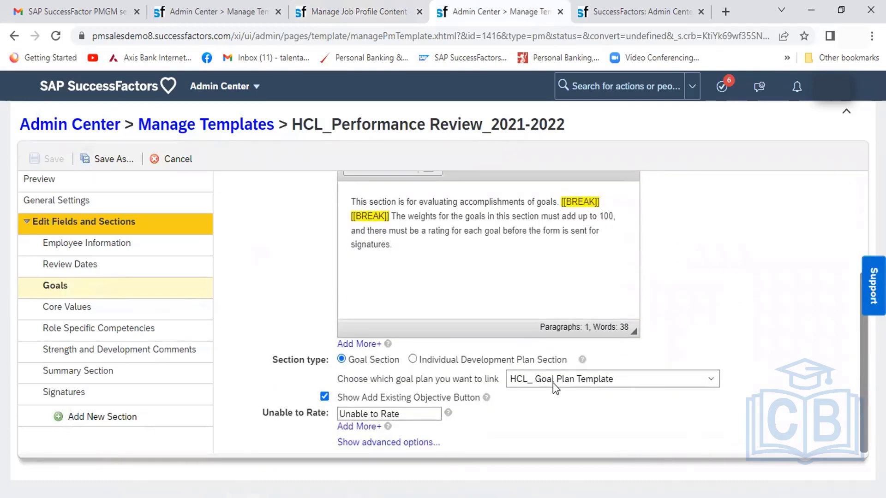
{"action": "left_click", "coordinate": [102, 332]}
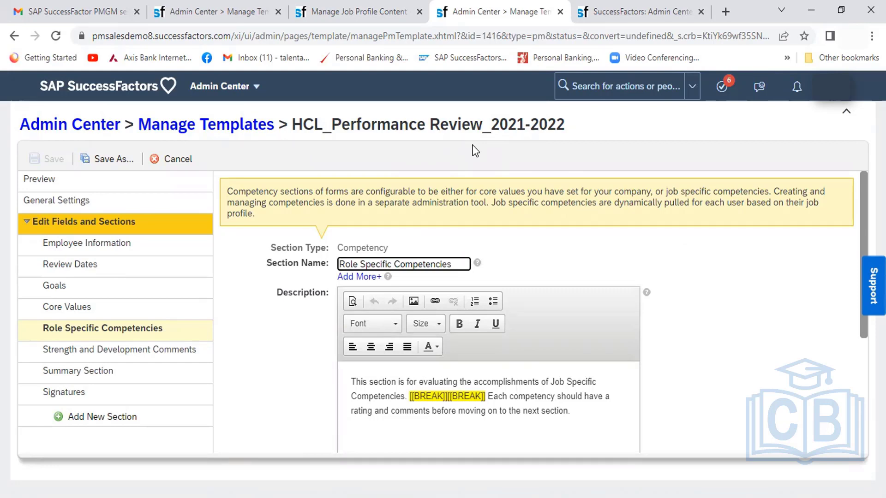
- Leave the HR Operations role without saving it, and save the HR & Admin Family
{"action": "left_click", "coordinate": [355, 13]}
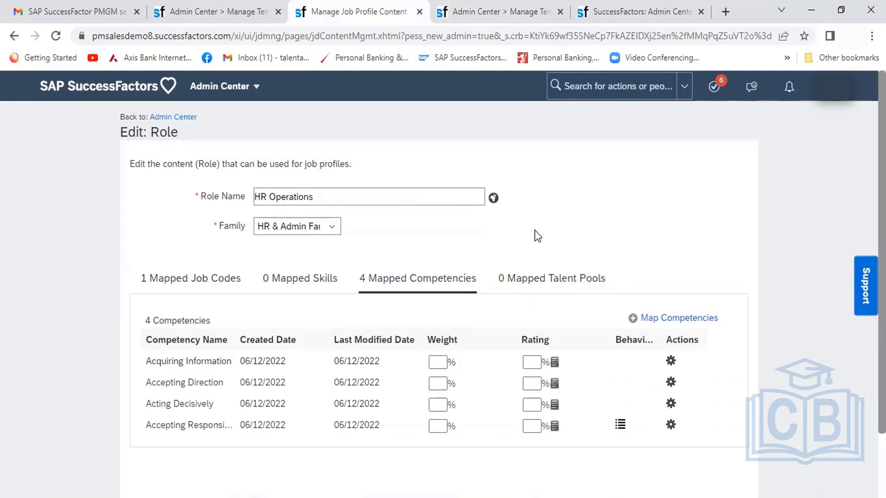
{"action": "scroll", "coordinate": [679, 214], "scroll_direction": "down", "scroll_amount": 2}
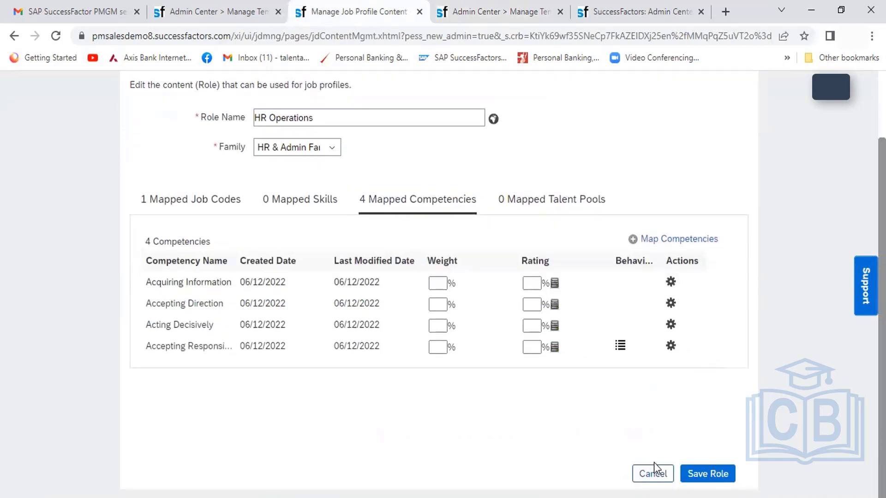
{"action": "left_click", "coordinate": [653, 474]}
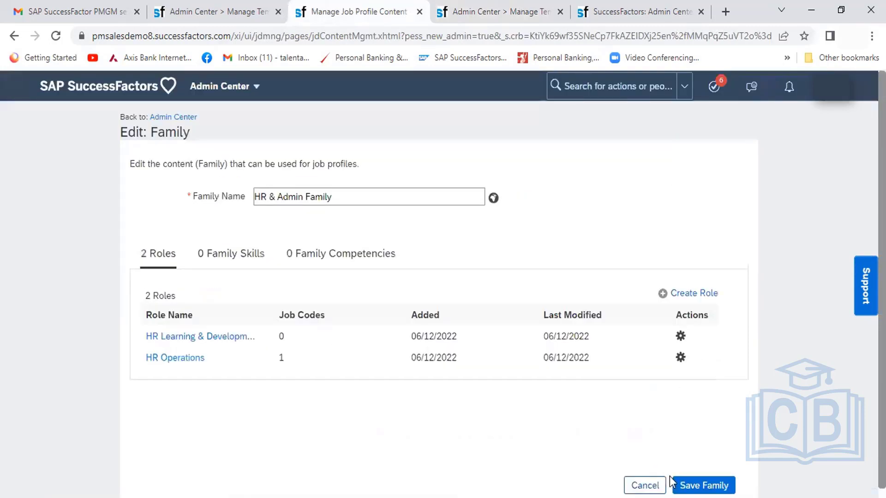
{"action": "left_click", "coordinate": [698, 492]}
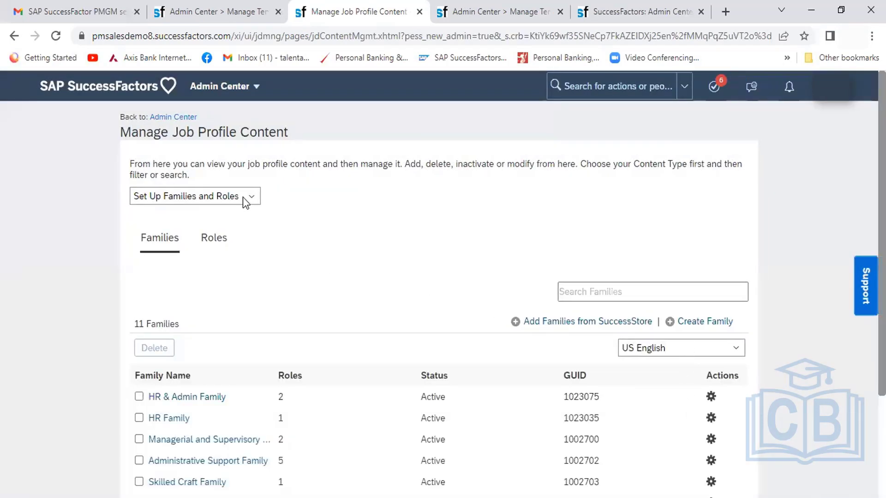
- Review the available content types, keep Set Up Families and Roles, and inspect the new family form without creating a family
{"action": "left_click", "coordinate": [252, 197]}
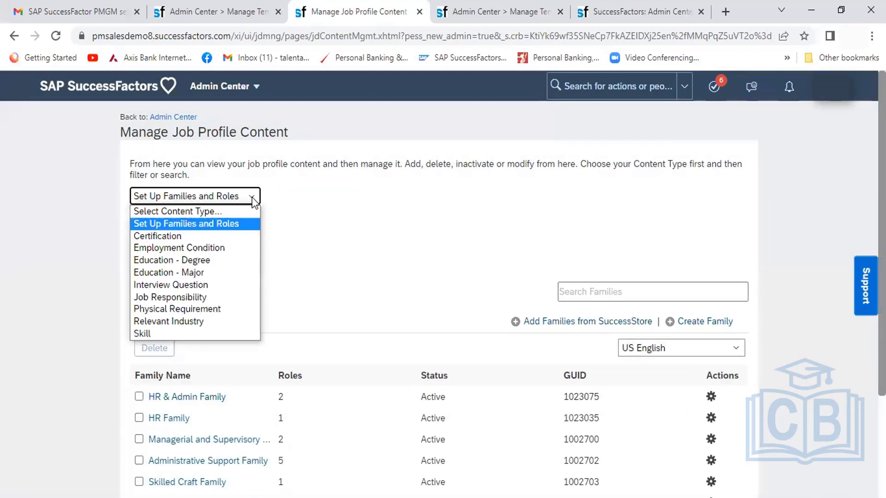
{"action": "left_click", "coordinate": [198, 225]}
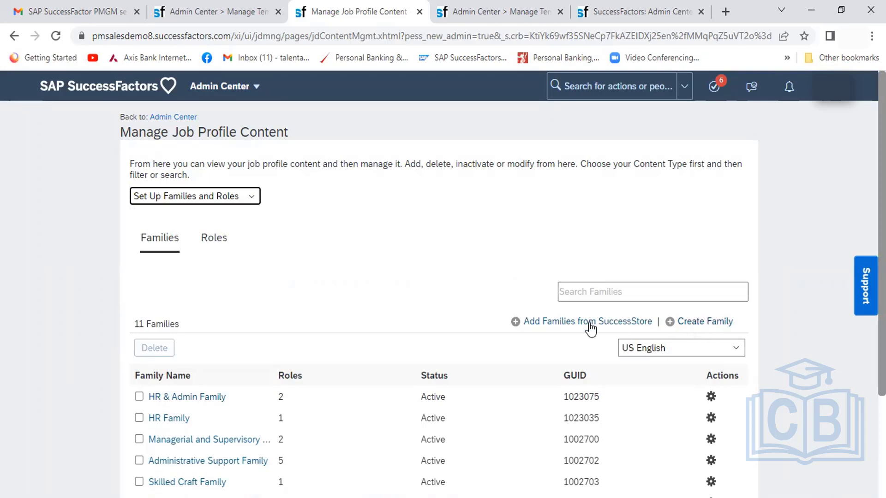
{"action": "left_click", "coordinate": [699, 325]}
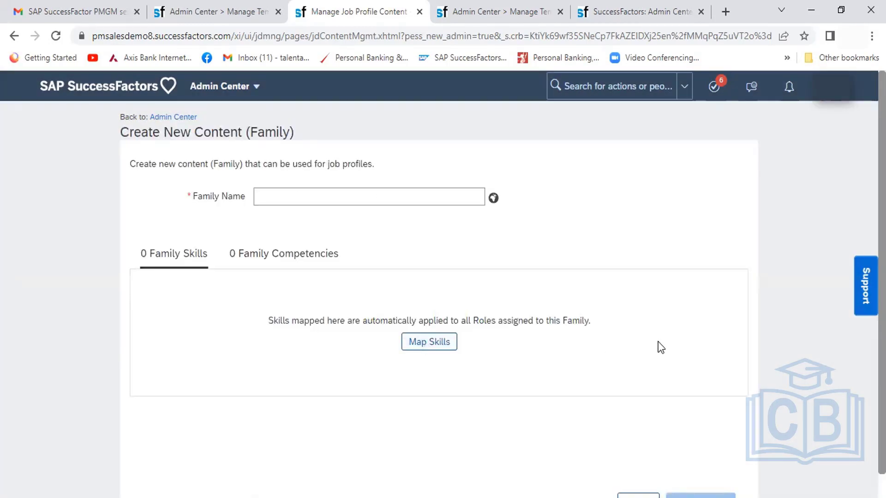
{"action": "left_click", "coordinate": [639, 495]}
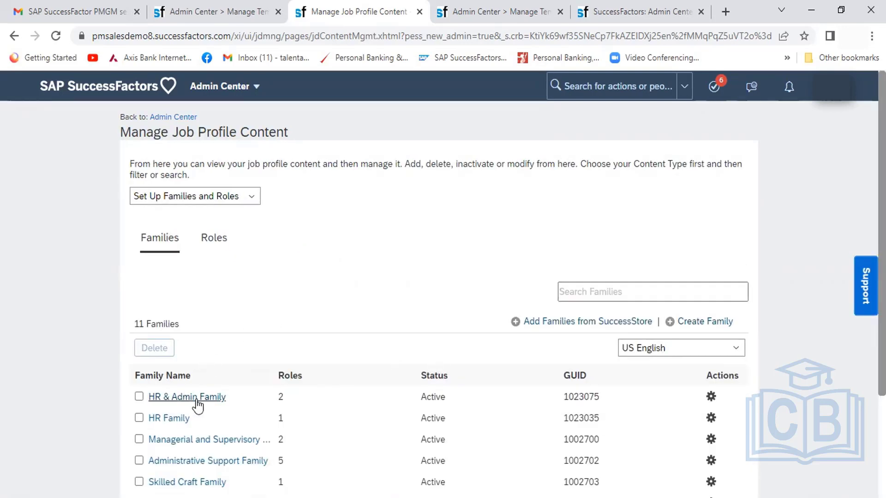
- Open the HR & Admin Family, inspect the new role form and its family choices, and leave without creating a role
{"action": "left_click", "coordinate": [197, 400]}
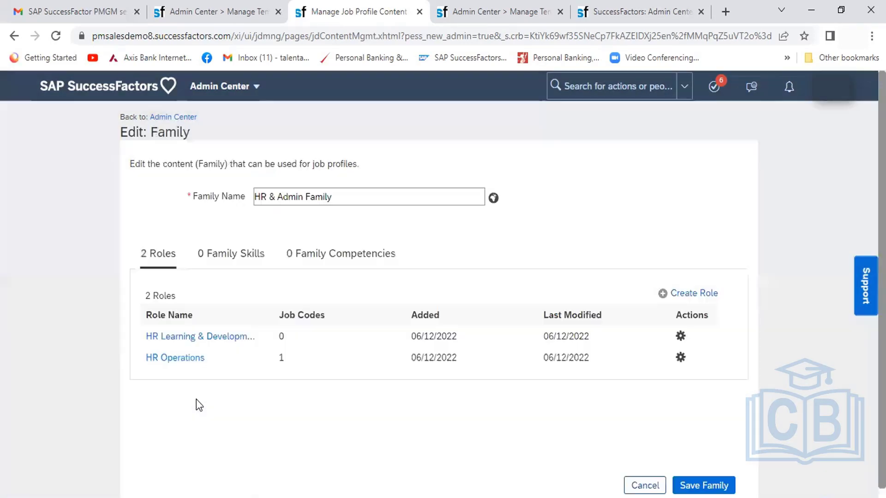
{"action": "left_click", "coordinate": [692, 295]}
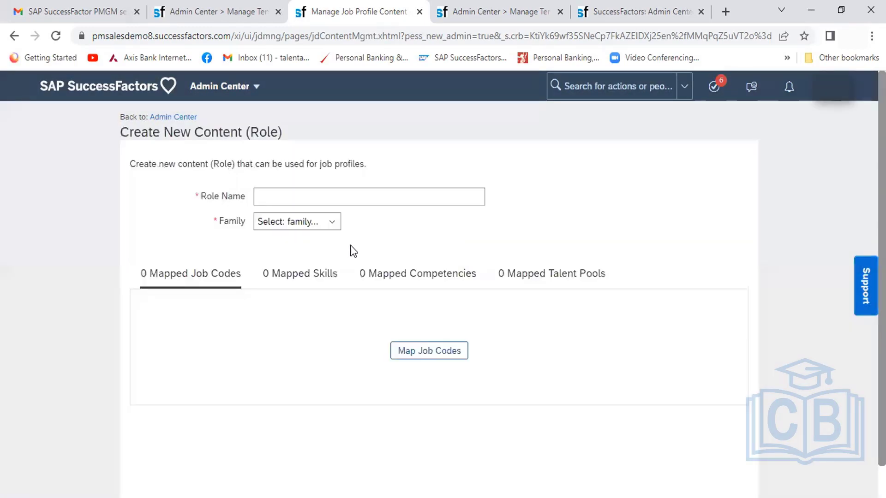
{"action": "left_click", "coordinate": [322, 223]}
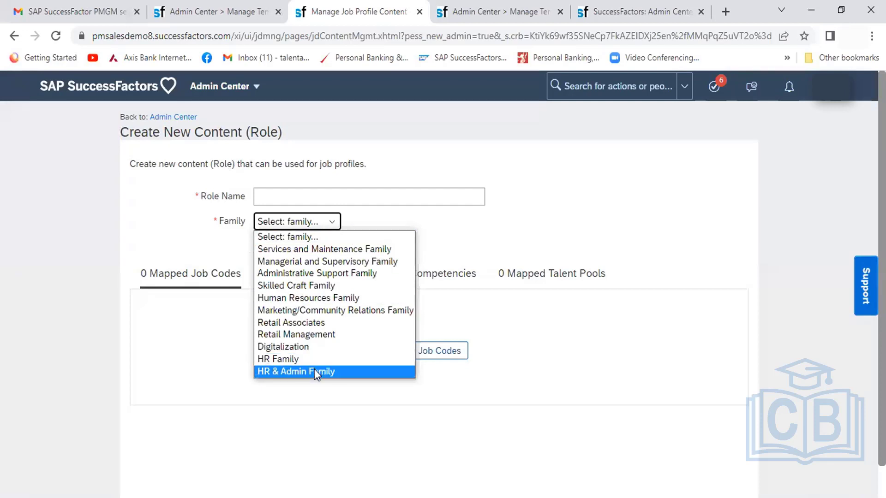
{"action": "left_click", "coordinate": [444, 234]}
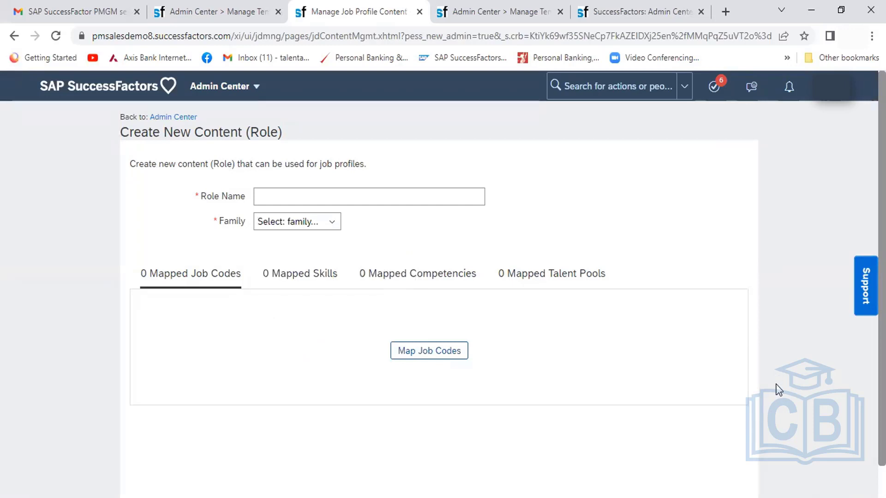
{"action": "scroll", "coordinate": [778, 390], "scroll_direction": "down", "scroll_amount": 2}
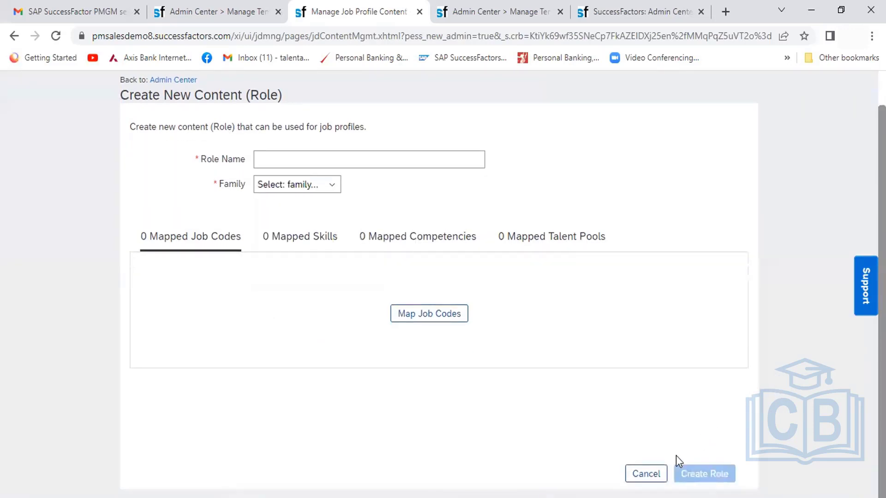
{"action": "left_click", "coordinate": [659, 474]}
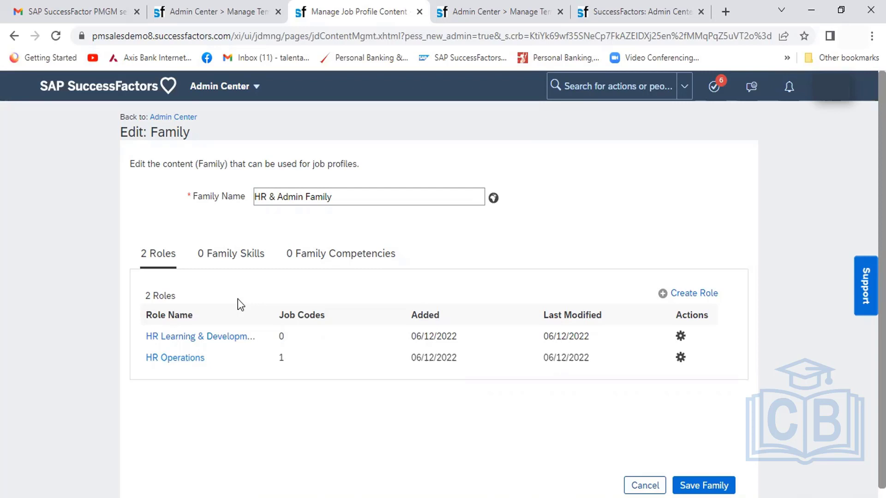
- Review the section type in the review template's Role Specific Competencies section and check the employee selection stage of the form launch
{"action": "left_click", "coordinate": [494, 14]}
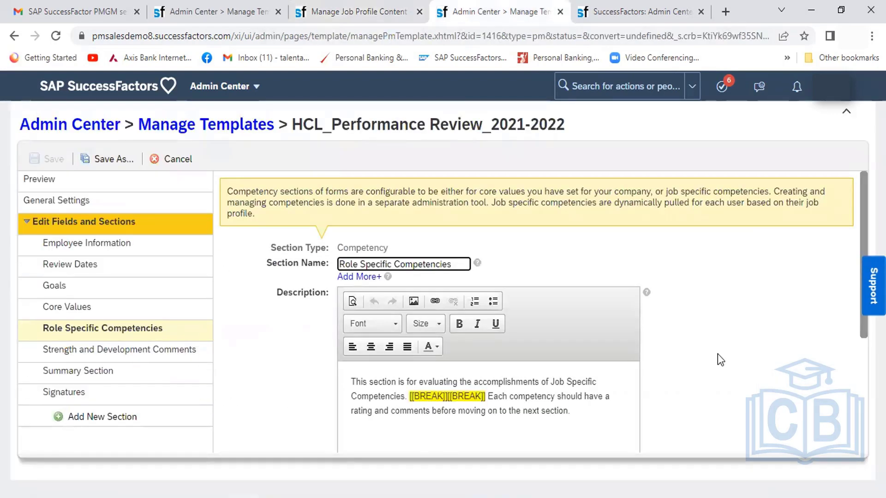
{"action": "scroll", "coordinate": [718, 354], "scroll_direction": "down", "scroll_amount": 4}
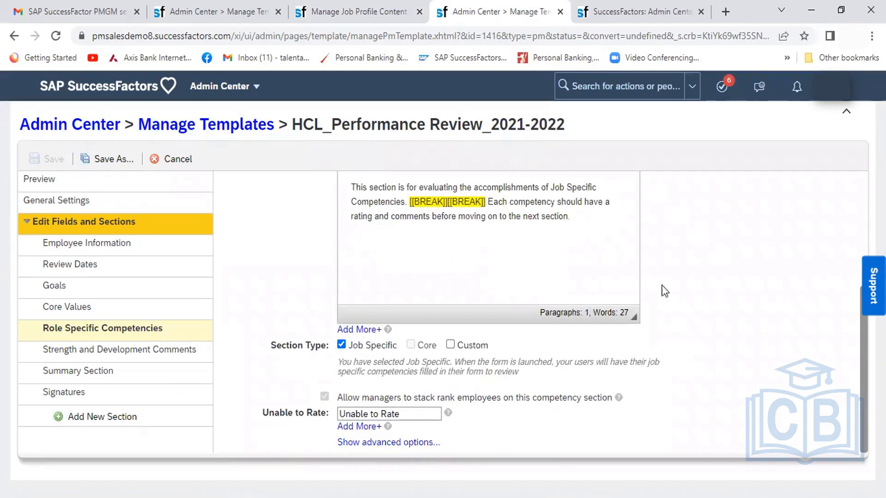
{"action": "left_click", "coordinate": [630, 10]}
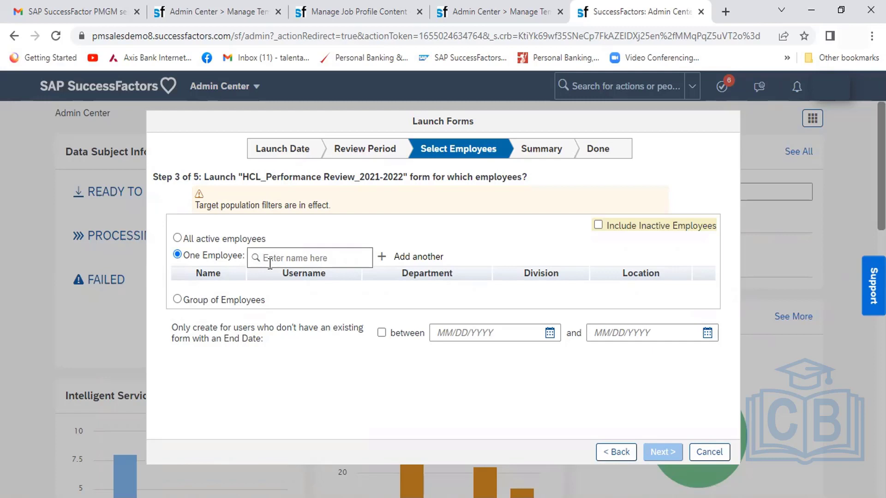
- Examine the Core Values section of the HCL_Performance Review_2021-2022 template down to its section type and core competencies
{"action": "left_click", "coordinate": [493, 12]}
{"action": "left_click", "coordinate": [83, 309]}
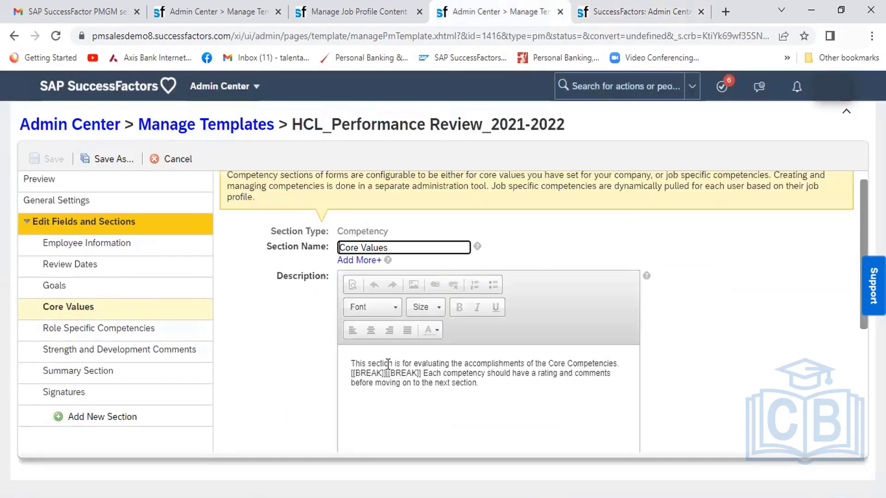
{"action": "left_click", "coordinate": [696, 390]}
{"action": "scroll", "coordinate": [697, 390], "scroll_direction": "down", "scroll_amount": 3}
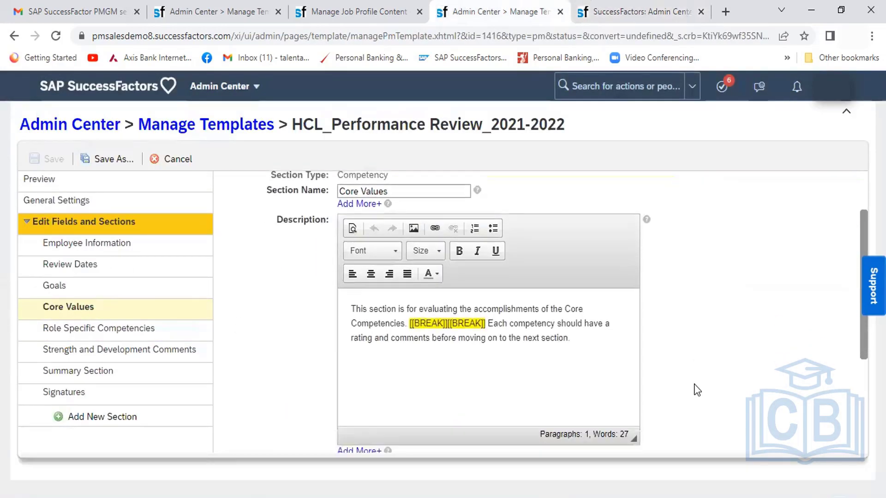
{"action": "scroll", "coordinate": [696, 389], "scroll_direction": "down", "scroll_amount": 1}
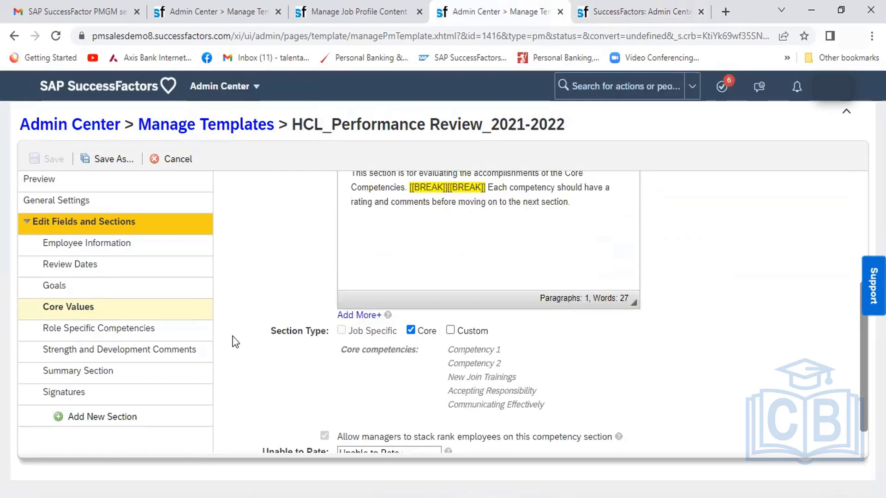
- Compare the template's Role Specific Competencies section type with the HR & Admin Family roles and the pending form launch
{"action": "left_click", "coordinate": [110, 329]}
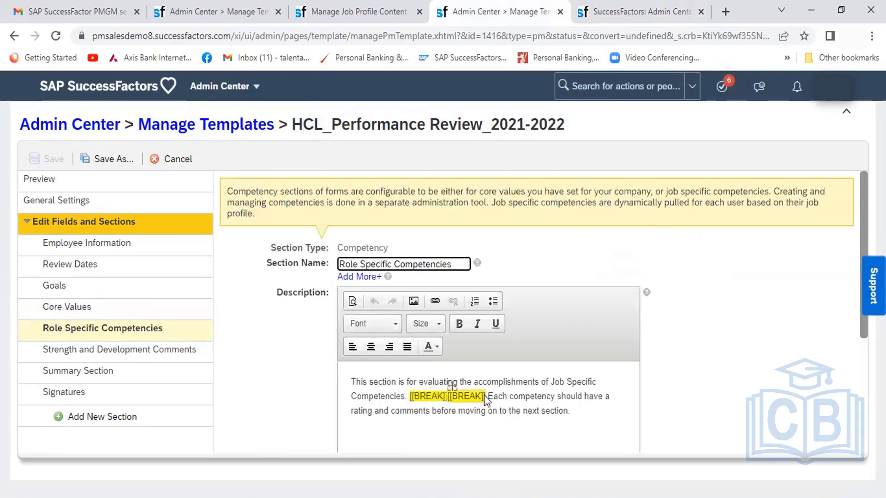
{"action": "left_click", "coordinate": [732, 380]}
{"action": "scroll", "coordinate": [732, 380], "scroll_direction": "down", "scroll_amount": 3}
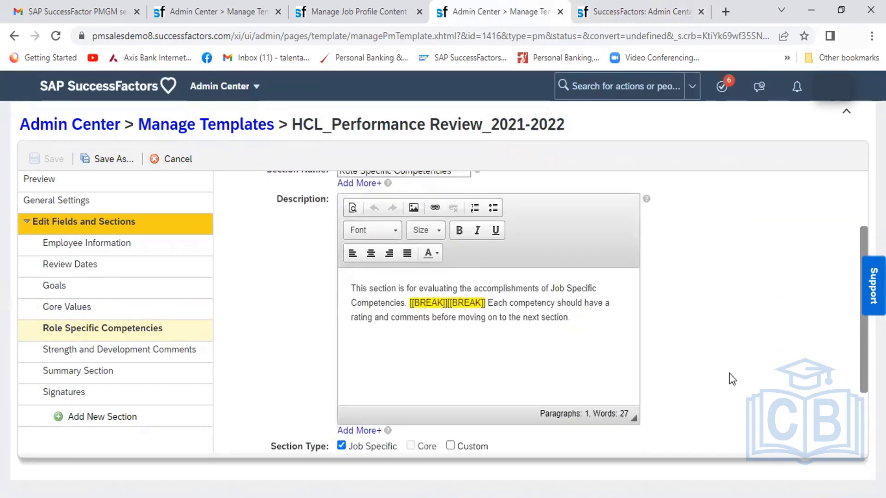
{"action": "scroll", "coordinate": [732, 379], "scroll_direction": "down", "scroll_amount": 1}
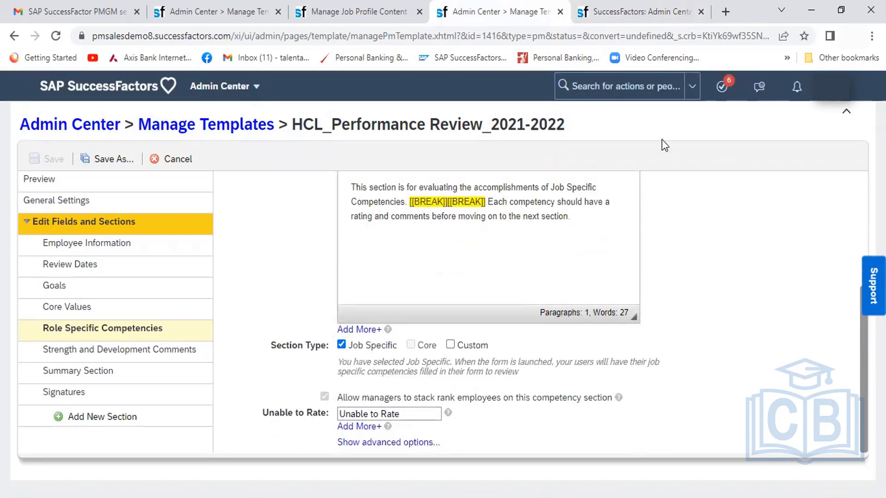
{"action": "left_click", "coordinate": [350, 12]}
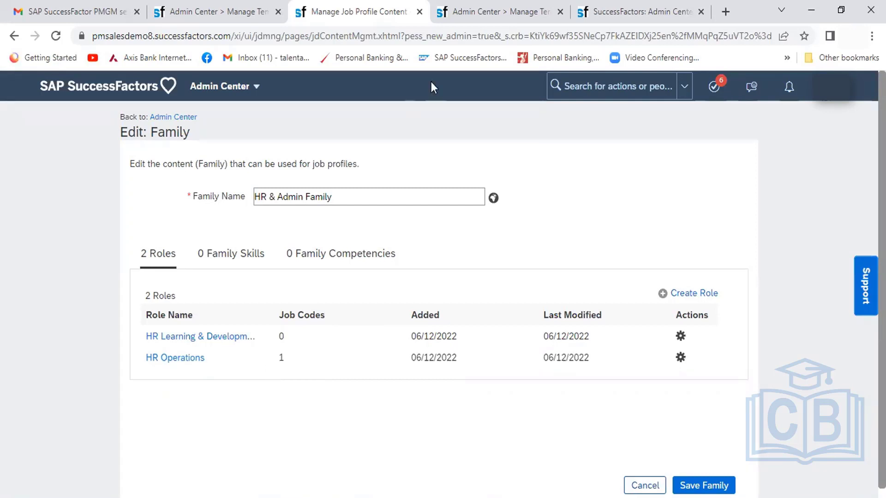
{"action": "left_click", "coordinate": [615, 12]}
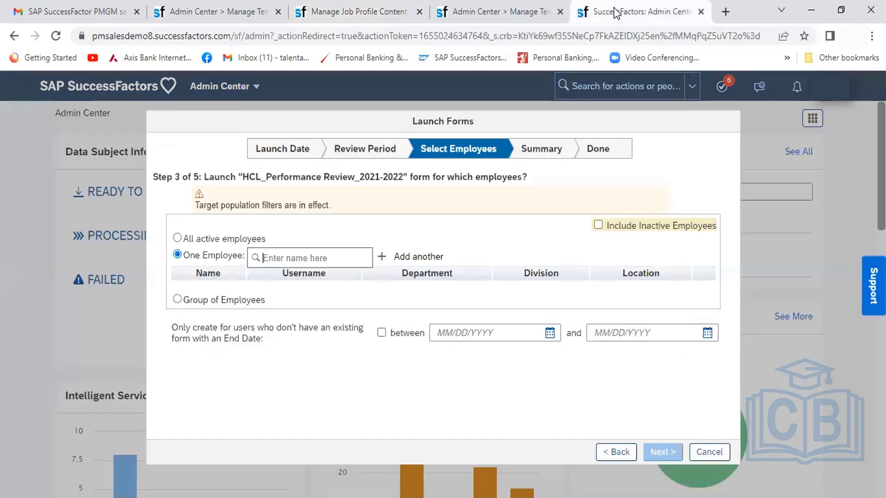
{"action": "left_click", "coordinate": [480, 10]}
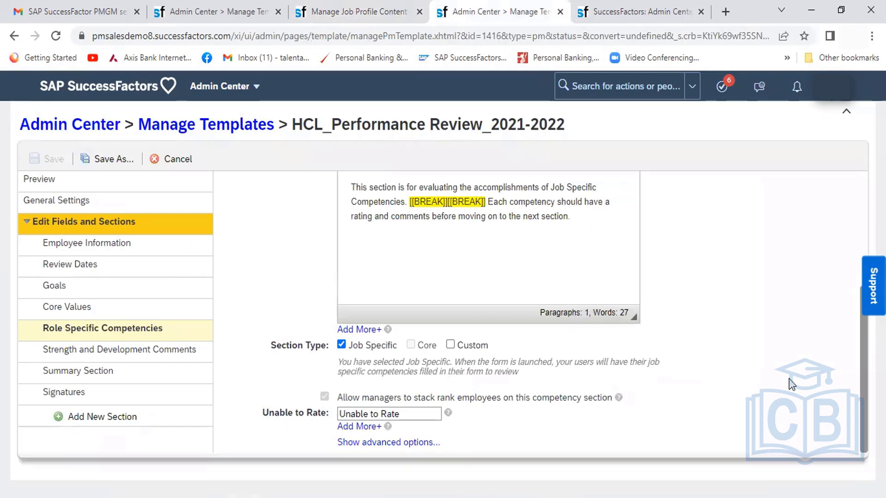
- Show the advanced options of the Role Specific Competencies section and examine its rating, comment and weight settings
{"action": "left_click", "coordinate": [124, 336]}
{"action": "left_click", "coordinate": [687, 369]}
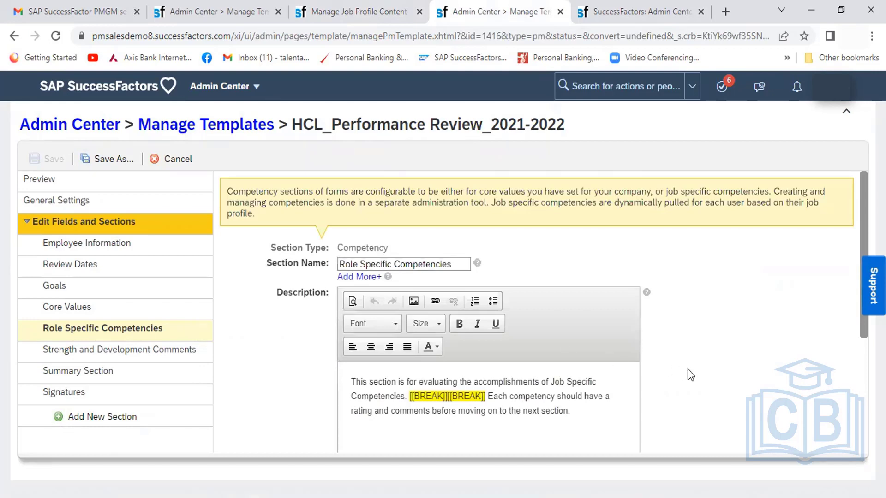
{"action": "scroll", "coordinate": [689, 373], "scroll_direction": "down", "scroll_amount": 4}
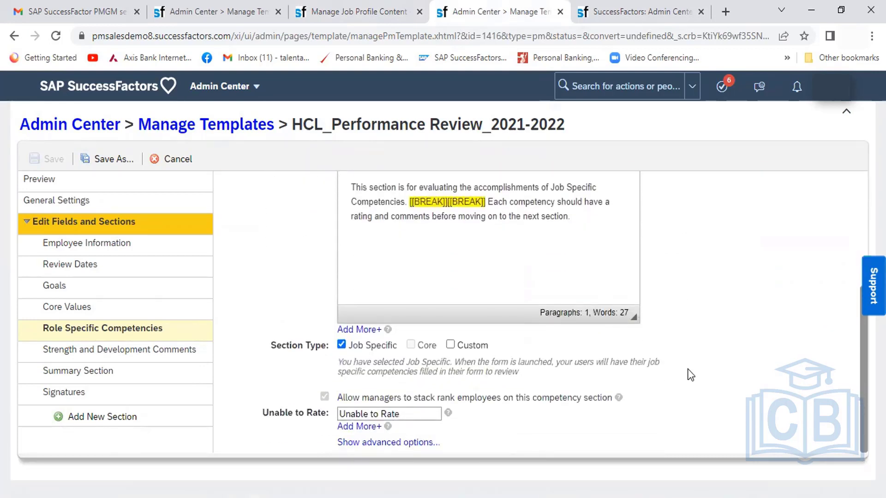
{"action": "left_click", "coordinate": [376, 442]}
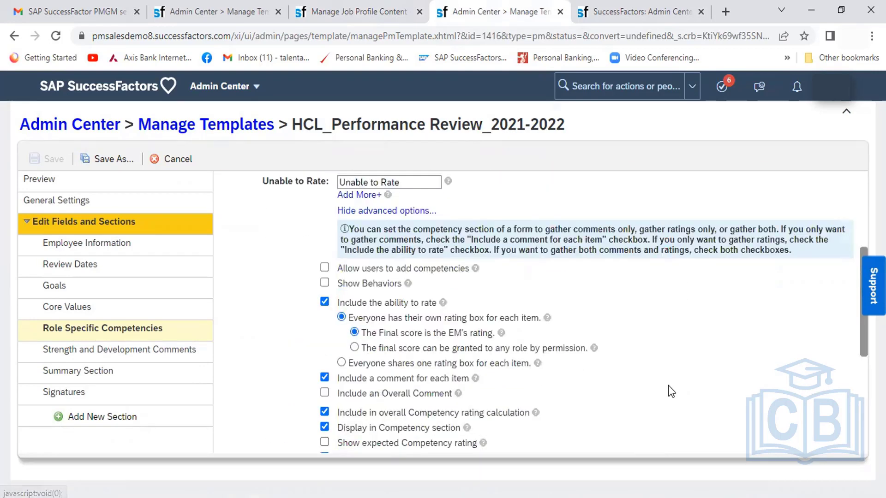
{"action": "scroll", "coordinate": [779, 361], "scroll_direction": "down", "scroll_amount": 5}
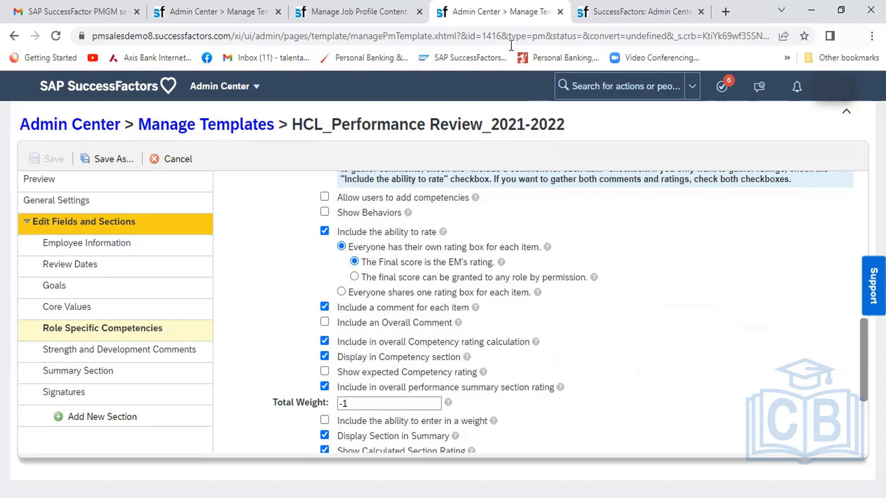
- Check the form launch's employee selection and review the competencies mapped to the HR Operations role
{"action": "left_click", "coordinate": [354, 10]}
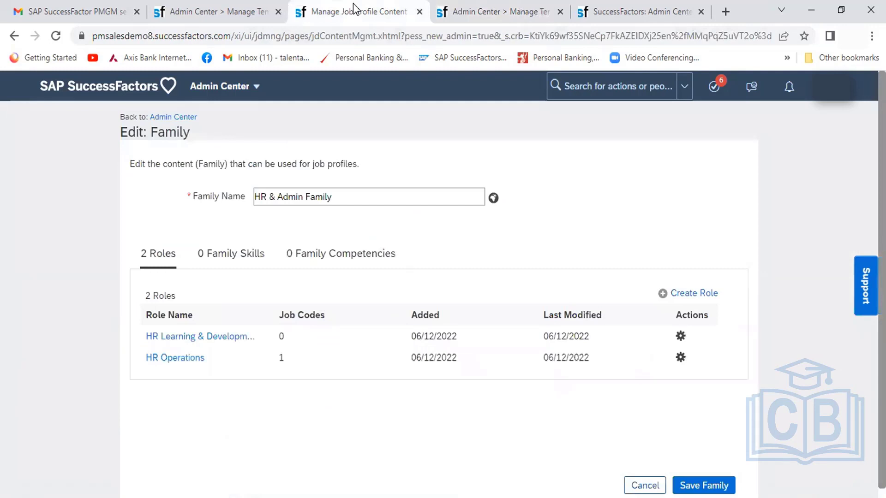
{"action": "left_click", "coordinate": [657, 10]}
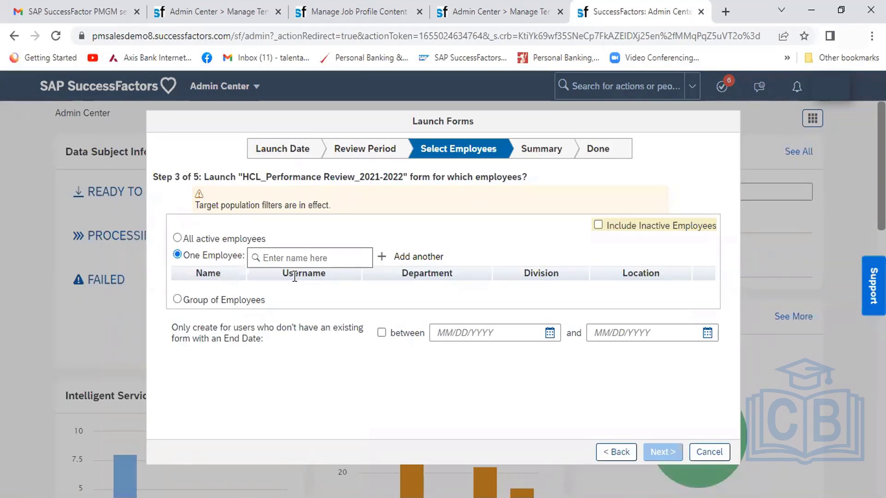
{"action": "left_click", "coordinate": [355, 10]}
{"action": "left_click", "coordinate": [179, 359]}
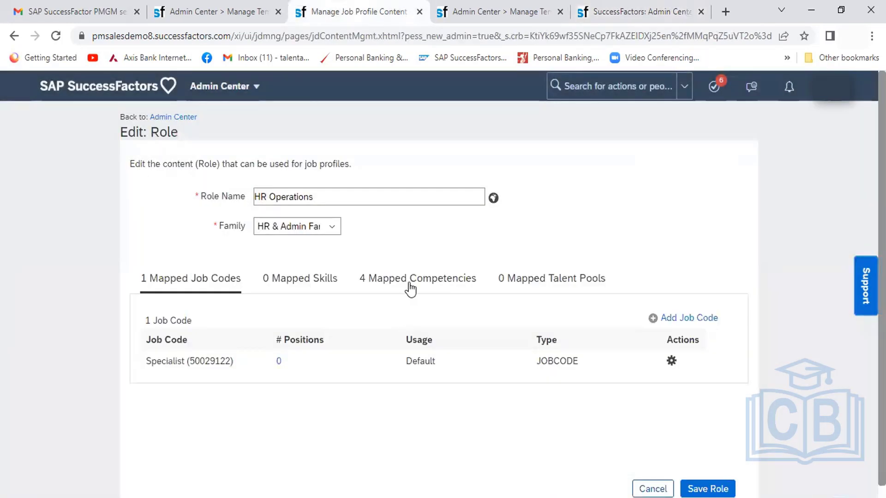
{"action": "left_click", "coordinate": [410, 284]}
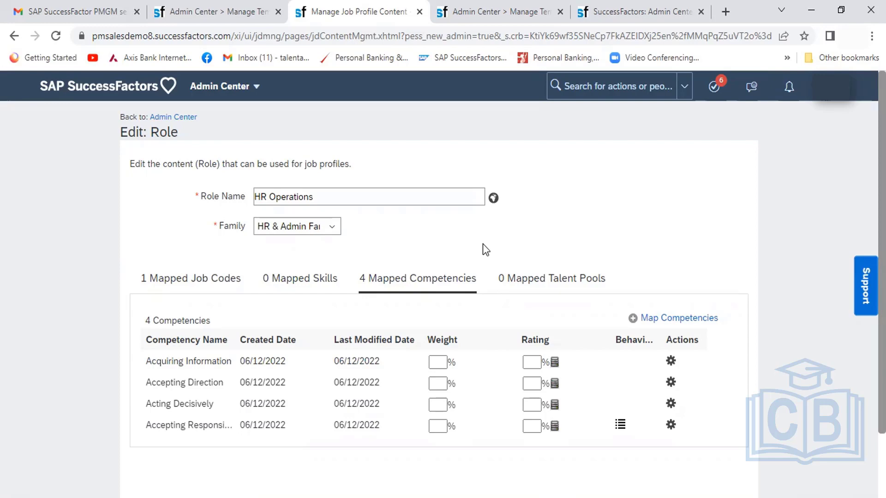
- Cancel the pending form launch and proxy as the SVP Operations & Maintenance employee in Kuala Lumpur
{"action": "left_click", "coordinate": [623, 1]}
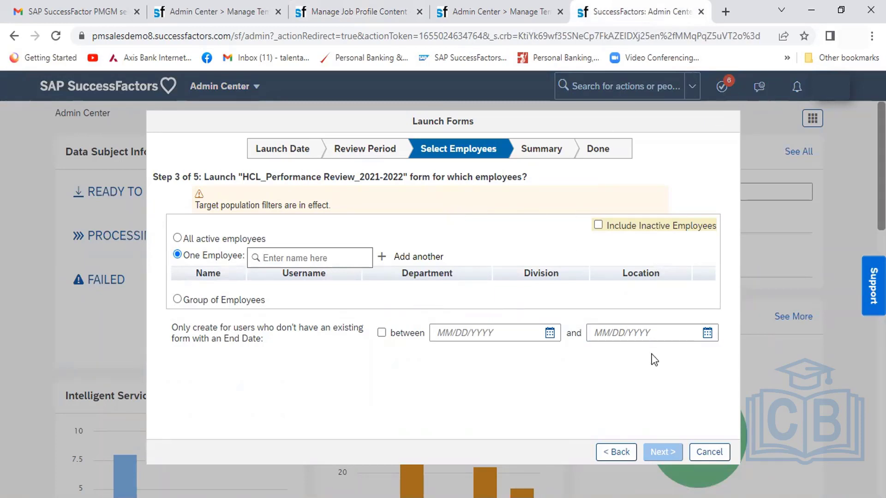
{"action": "left_click", "coordinate": [713, 453]}
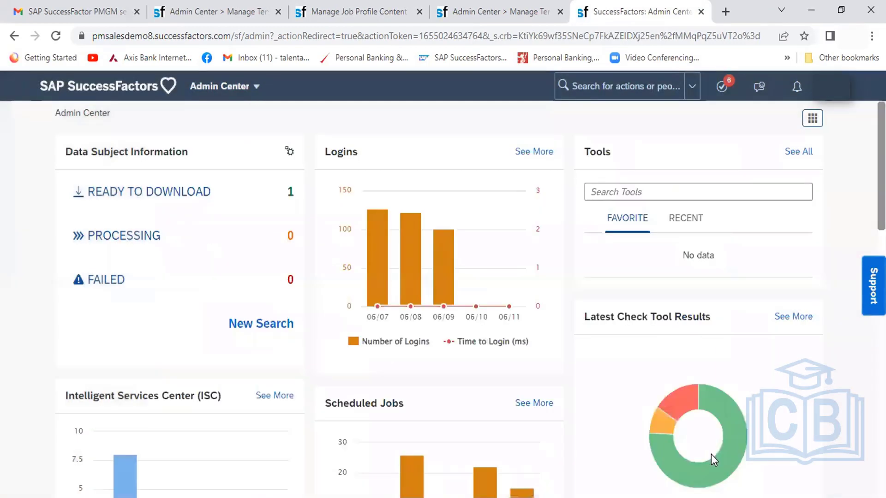
{"action": "left_click", "coordinate": [833, 102]}
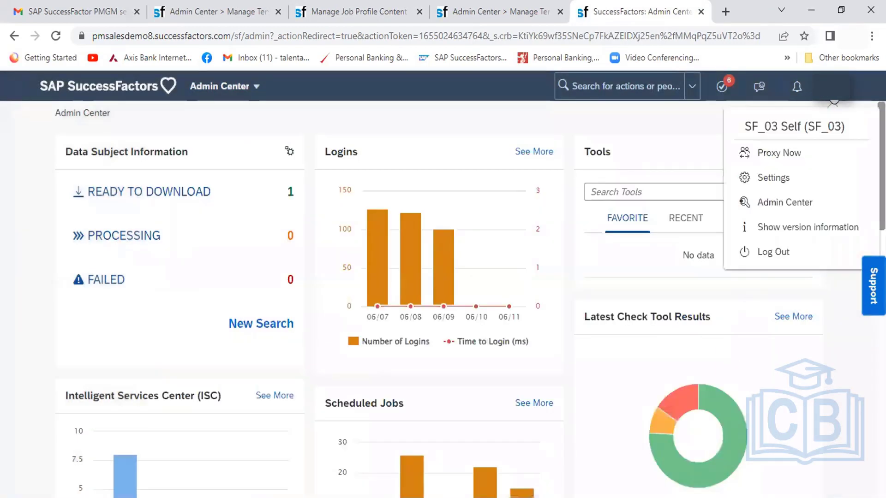
{"action": "left_click", "coordinate": [778, 157]}
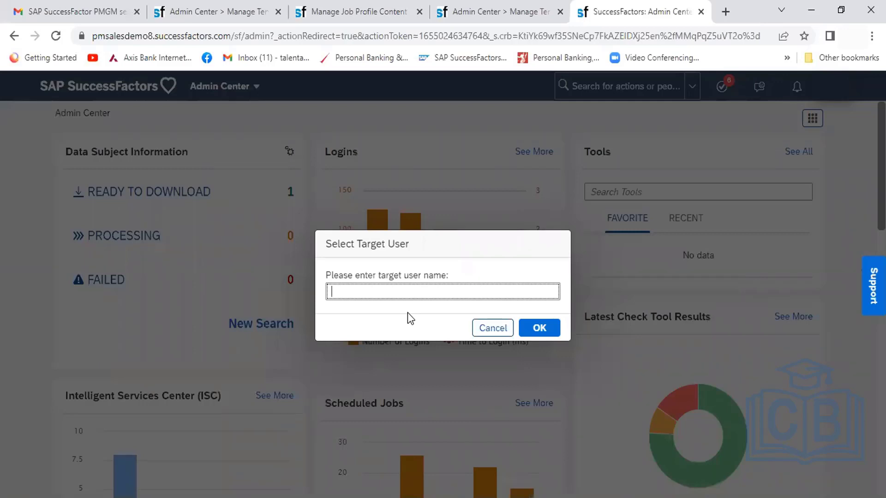
{"action": "type", "text": "ahmad"}
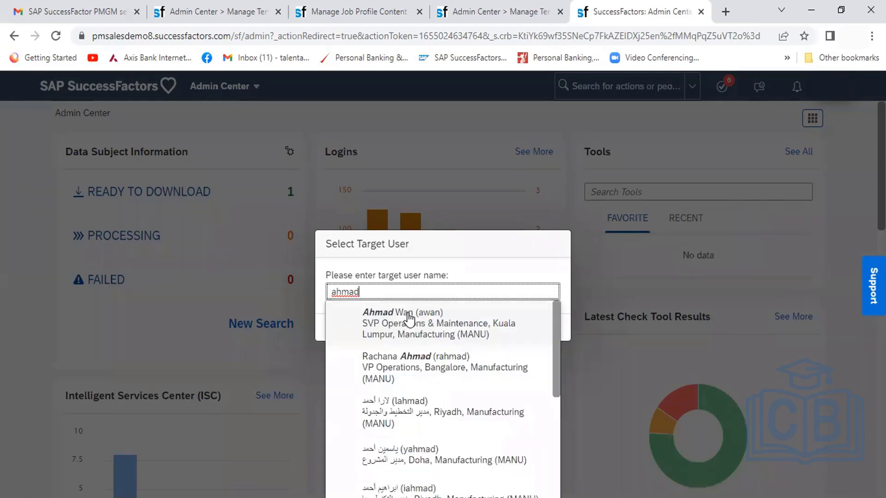
{"action": "left_click", "coordinate": [402, 323]}
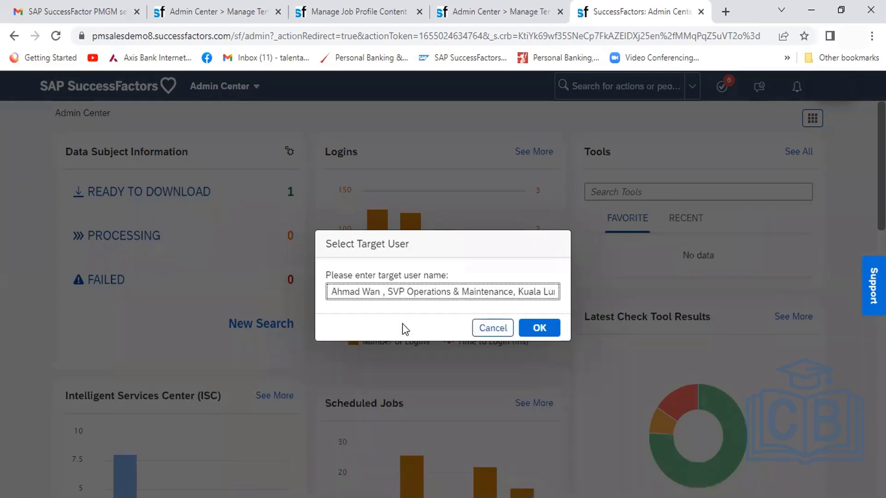
{"action": "left_click", "coordinate": [535, 328]}
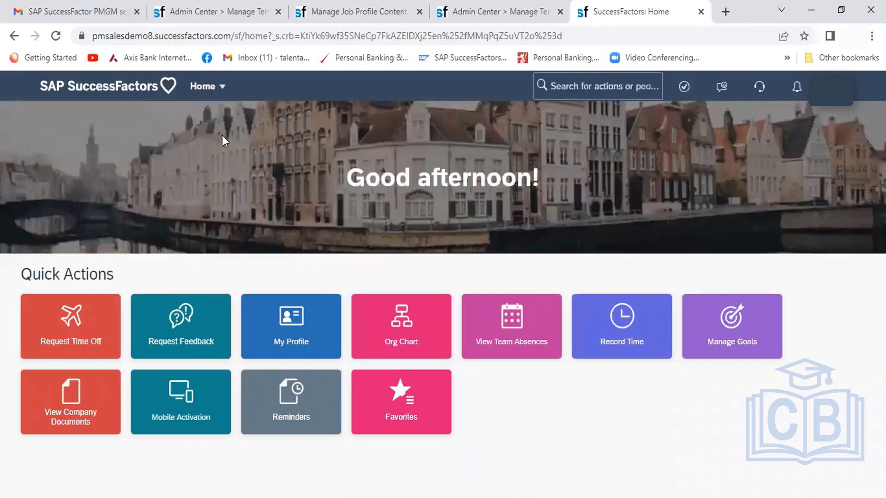
- Open the proxied employee's performance forms inbox
{"action": "left_click", "coordinate": [224, 90]}
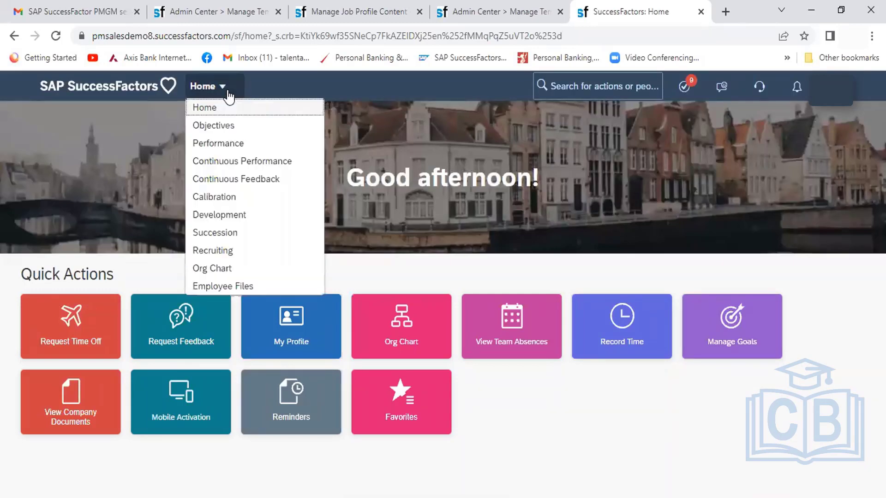
{"action": "left_click", "coordinate": [224, 145]}
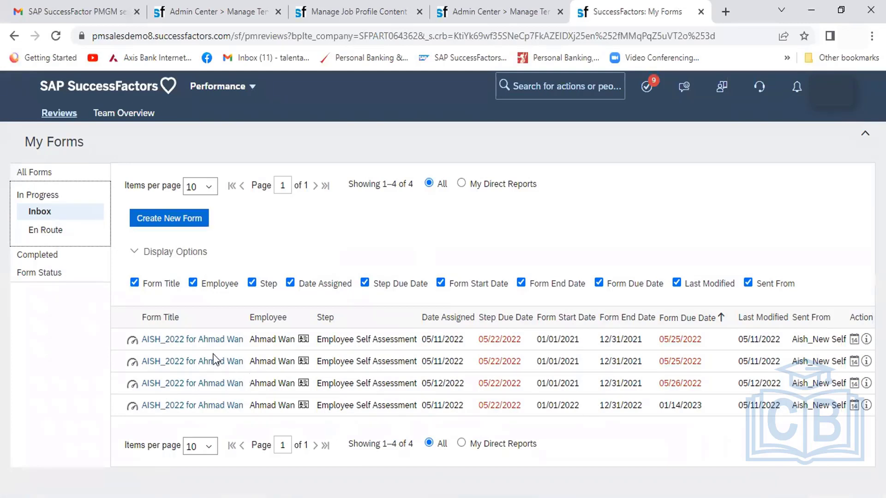
- Open one of the proxied employee's AISH_2022 review forms and find its Role Specific Competencies section
{"action": "left_click", "coordinate": [196, 349]}
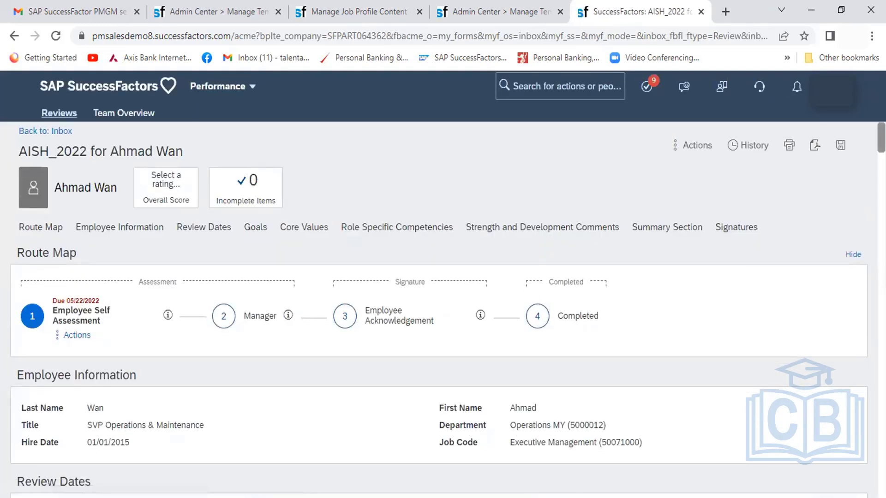
{"action": "scroll", "coordinate": [439, 365], "scroll_direction": "down", "scroll_amount": 8}
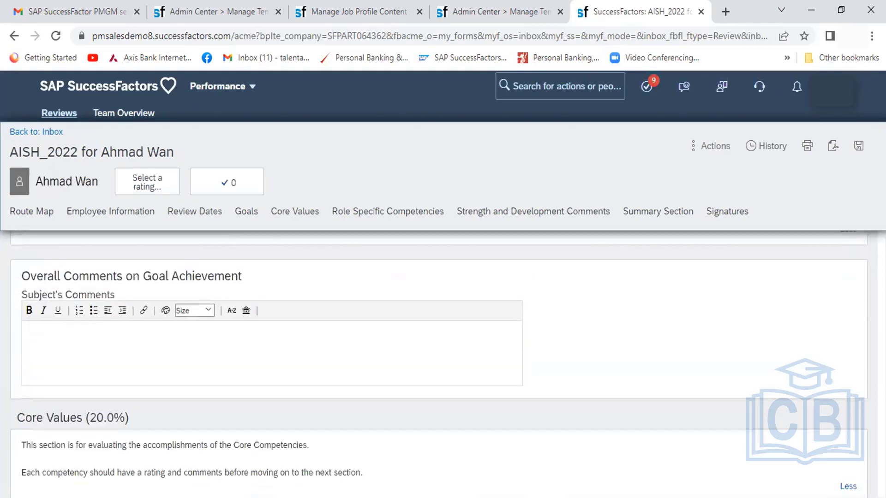
{"action": "scroll", "coordinate": [438, 364], "scroll_direction": "down", "scroll_amount": 1}
{"action": "scroll", "coordinate": [438, 359], "scroll_direction": "down", "scroll_amount": 10}
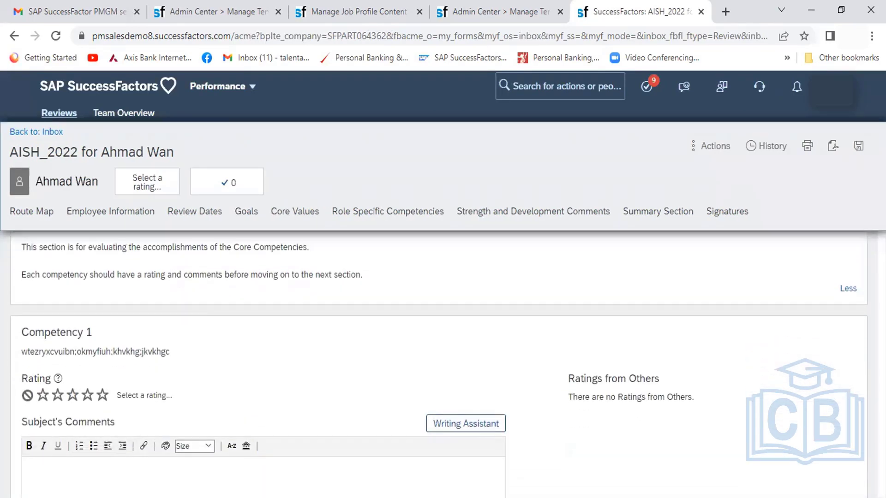
{"action": "scroll", "coordinate": [439, 359], "scroll_direction": "down", "scroll_amount": 10}
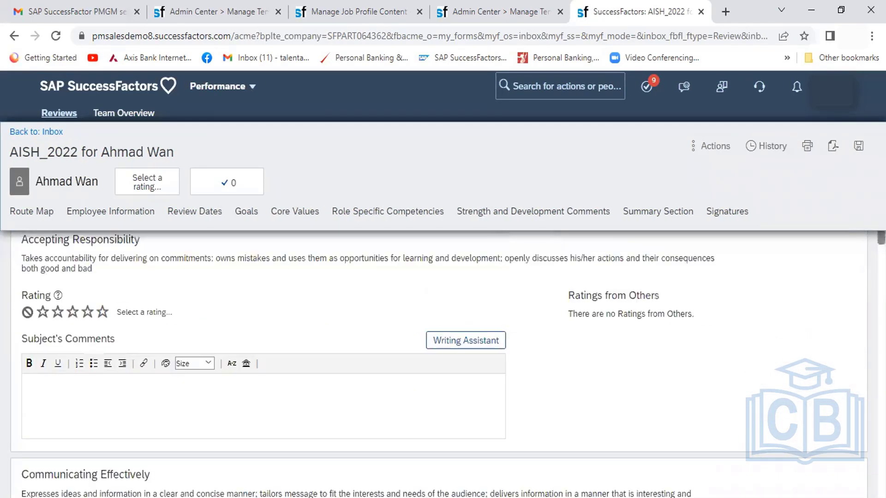
{"action": "scroll", "coordinate": [439, 360], "scroll_direction": "down", "scroll_amount": 3}
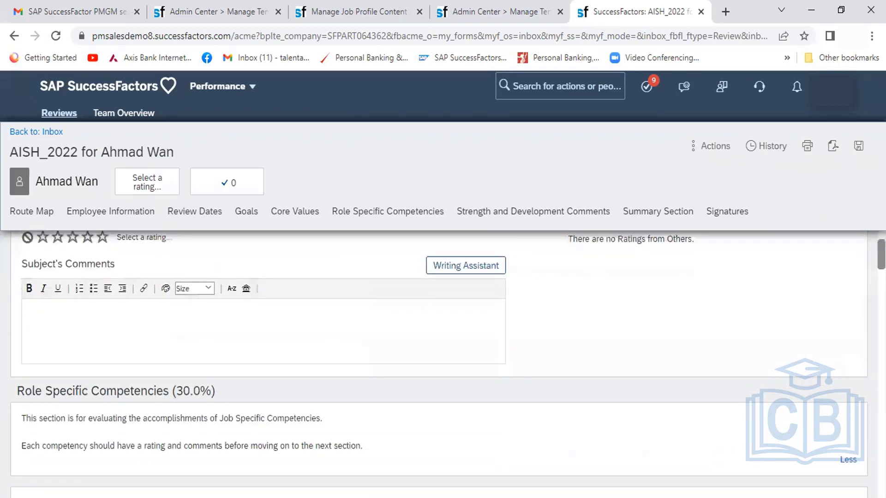
{"action": "scroll", "coordinate": [438, 360], "scroll_direction": "down", "scroll_amount": 1}
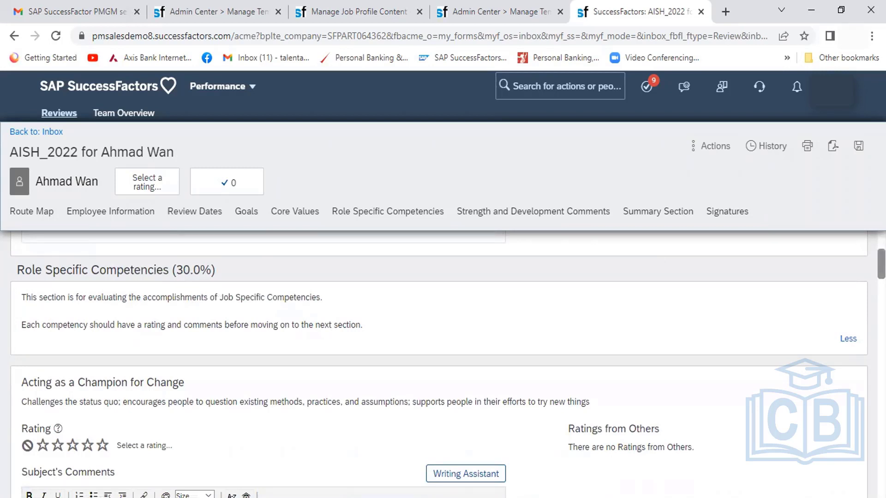
- Examine the competencies in the form's Role Specific Competencies section, from Acting as a Champion for Change to Delegating Responsibility
{"action": "scroll", "coordinate": [438, 364], "scroll_direction": "down", "scroll_amount": 3}
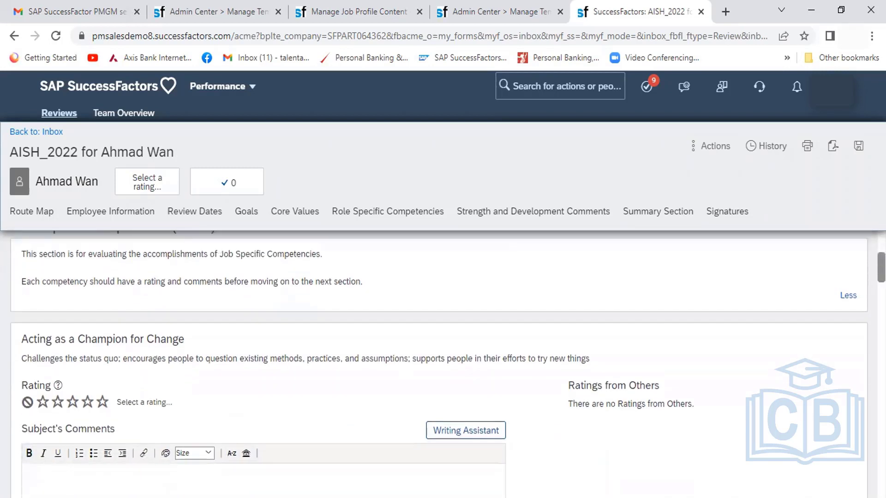
{"action": "scroll", "coordinate": [438, 365], "scroll_direction": "down", "scroll_amount": 1}
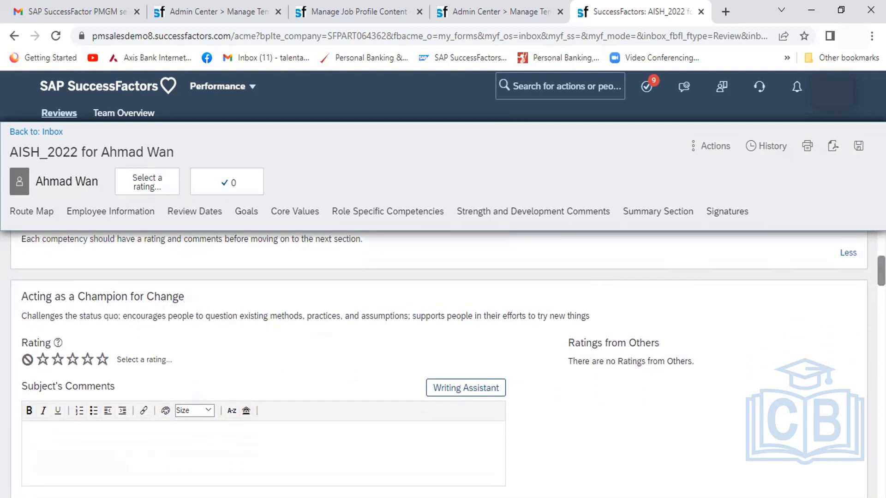
{"action": "scroll", "coordinate": [438, 364], "scroll_direction": "down", "scroll_amount": 3}
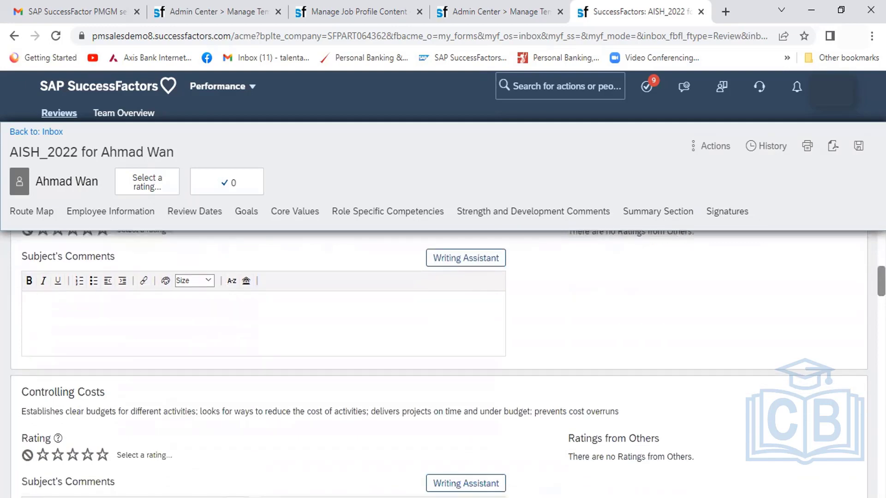
{"action": "scroll", "coordinate": [438, 364], "scroll_direction": "down", "scroll_amount": 5}
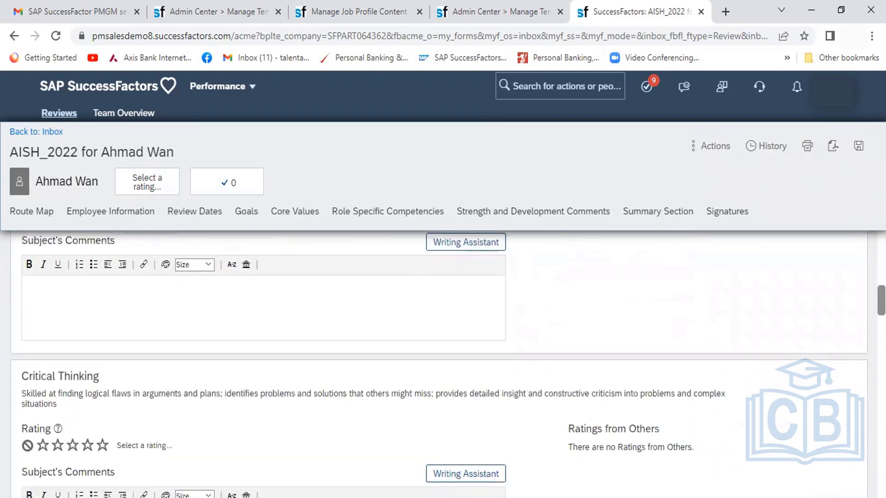
{"action": "scroll", "coordinate": [438, 364], "scroll_direction": "down", "scroll_amount": 4}
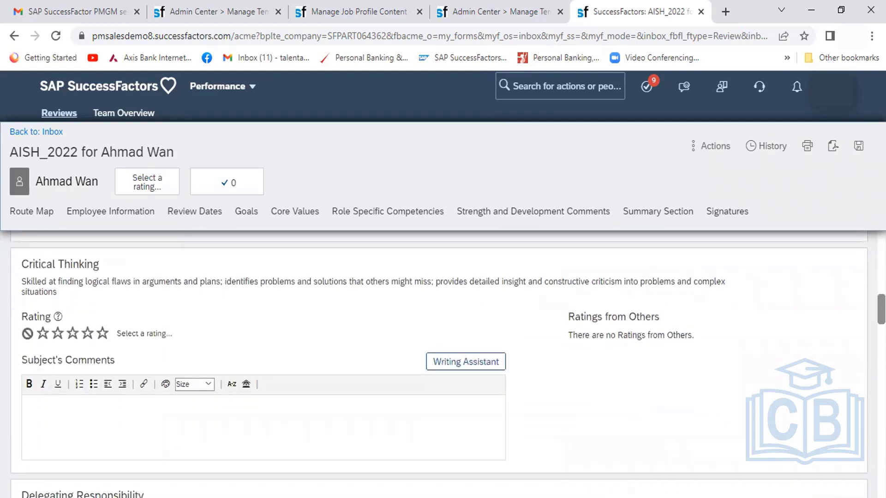
{"action": "scroll", "coordinate": [438, 364], "scroll_direction": "down", "scroll_amount": 2}
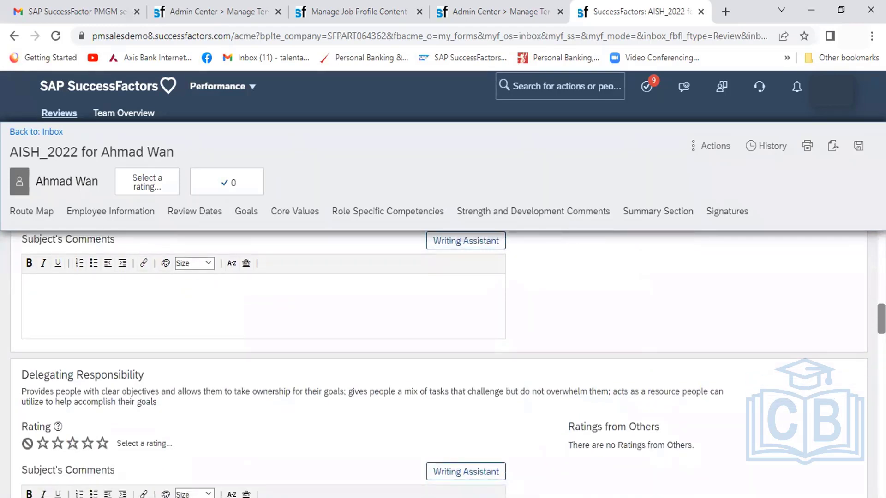
{"action": "scroll", "coordinate": [438, 364], "scroll_direction": "down", "scroll_amount": 1}
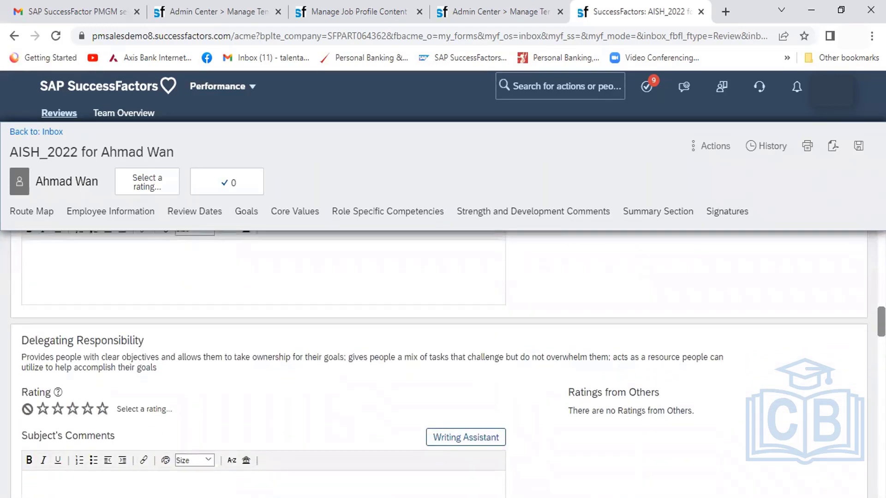
{"action": "scroll", "coordinate": [438, 364], "scroll_direction": "up", "scroll_amount": 3}
{"action": "scroll", "coordinate": [438, 365], "scroll_direction": "up", "scroll_amount": 2}
{"action": "scroll", "coordinate": [439, 365], "scroll_direction": "up", "scroll_amount": 5}
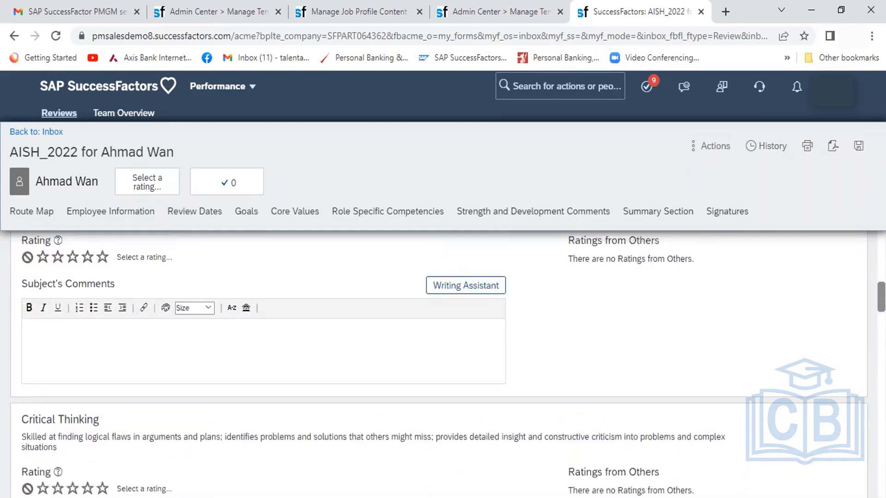
{"action": "scroll", "coordinate": [438, 365], "scroll_direction": "up", "scroll_amount": 5}
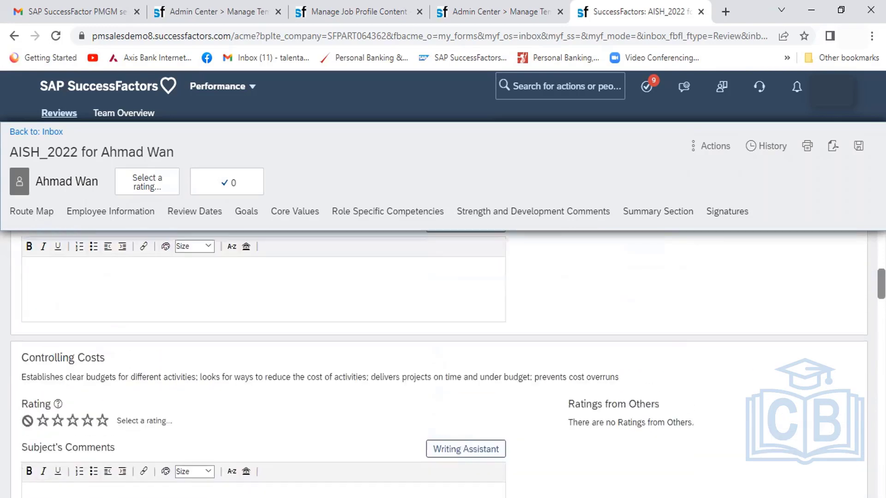
{"action": "scroll", "coordinate": [438, 364], "scroll_direction": "up", "scroll_amount": 3}
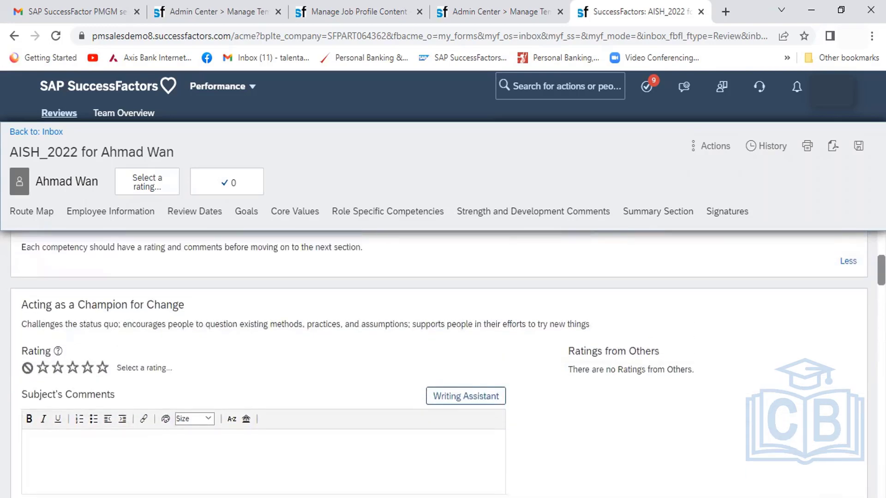
{"action": "scroll", "coordinate": [438, 365], "scroll_direction": "down", "scroll_amount": 2}
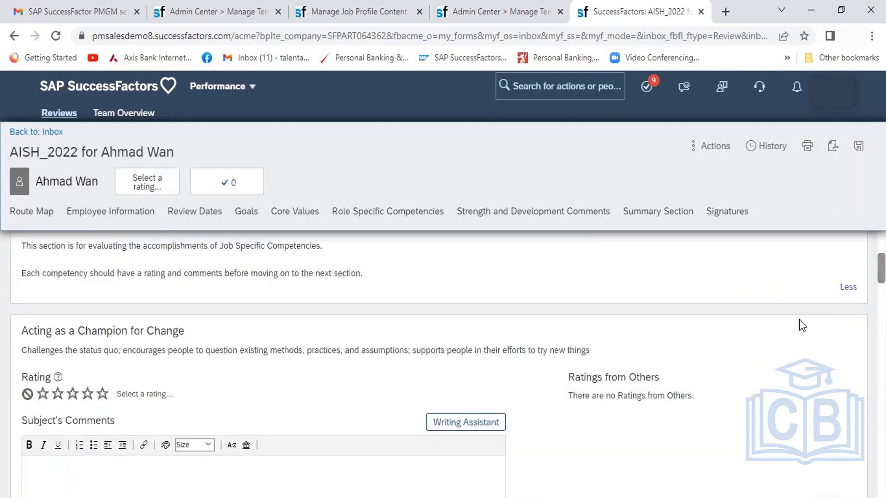
- Compare the Role Specific Competencies settings of the HCL_Performance Review_2021-2022 template with the rating and comment fields in the employee's form
{"action": "left_click", "coordinate": [496, 11]}
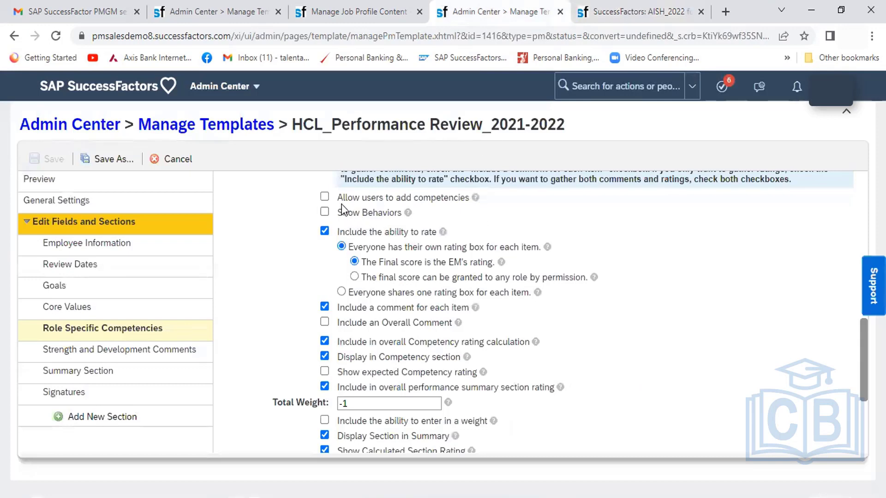
{"action": "left_click", "coordinate": [642, 3]}
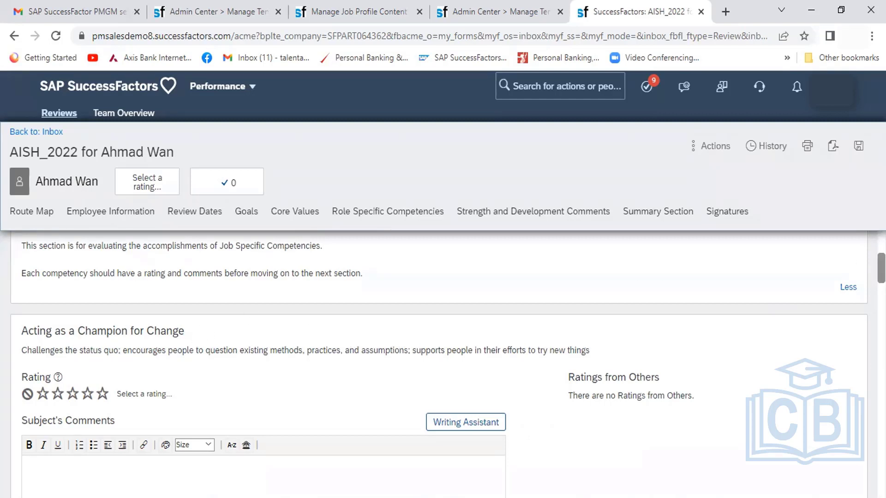
{"action": "scroll", "coordinate": [439, 365], "scroll_direction": "down", "scroll_amount": 2}
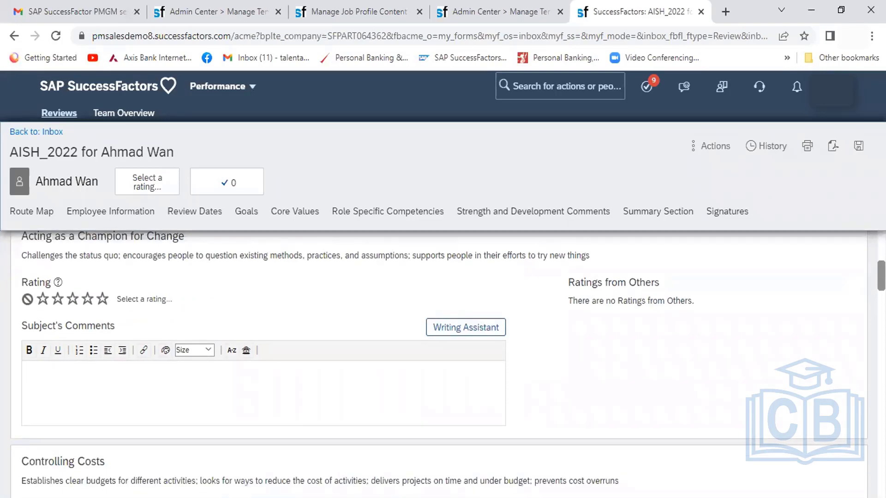
{"action": "scroll", "coordinate": [438, 365], "scroll_direction": "down", "scroll_amount": 1}
{"action": "scroll", "coordinate": [438, 365], "scroll_direction": "down", "scroll_amount": 2}
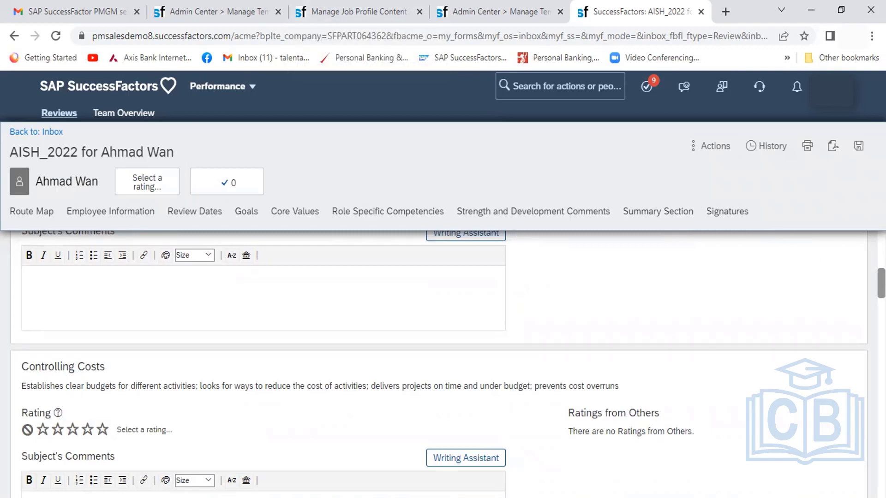
{"action": "scroll", "coordinate": [443, 364], "scroll_direction": "down", "scroll_amount": 12}
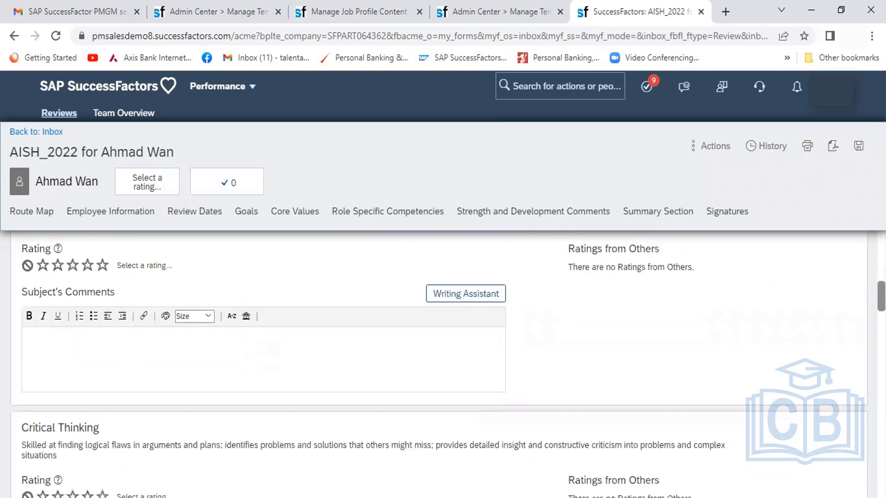
{"action": "scroll", "coordinate": [443, 364], "scroll_direction": "down", "scroll_amount": 6}
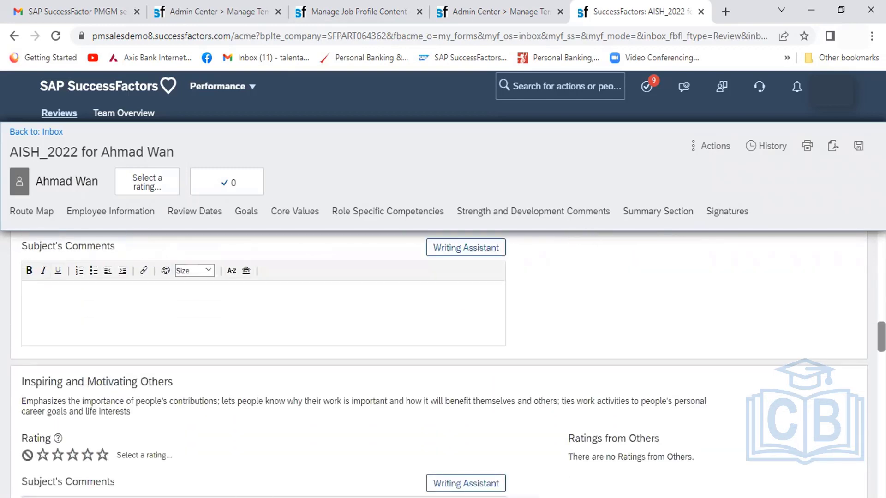
{"action": "scroll", "coordinate": [442, 364], "scroll_direction": "up", "scroll_amount": 4}
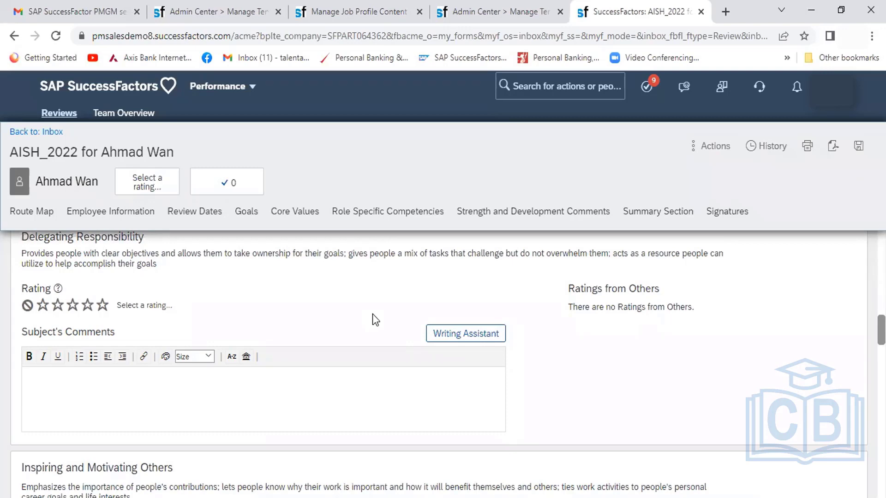
- Examine the Writing Assistant's quote options for Delegating Responsibility, close it without placing a quote and return to the Role Specific Competencies heading
{"action": "left_click", "coordinate": [460, 335]}
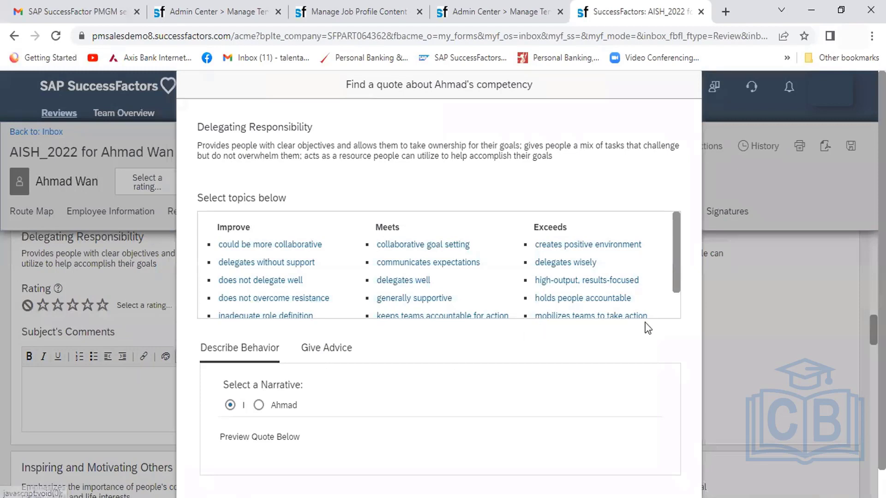
{"action": "scroll", "coordinate": [688, 350], "scroll_direction": "down", "scroll_amount": 1}
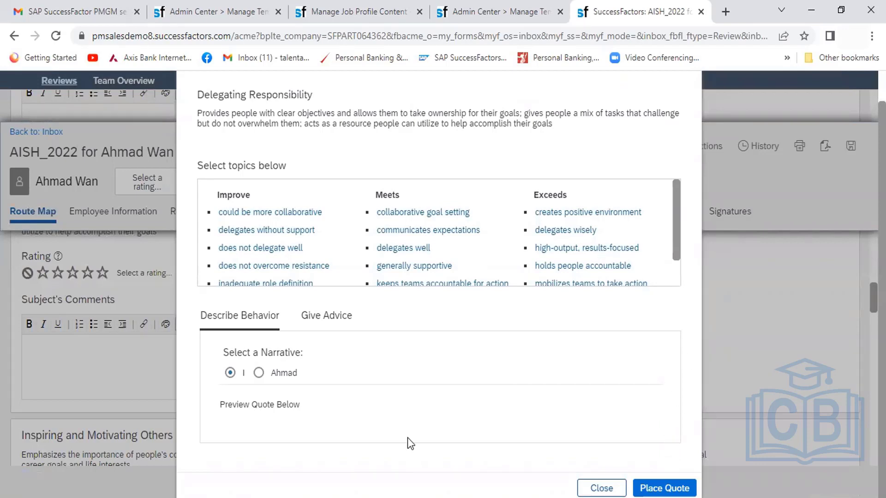
{"action": "left_click", "coordinate": [601, 488]}
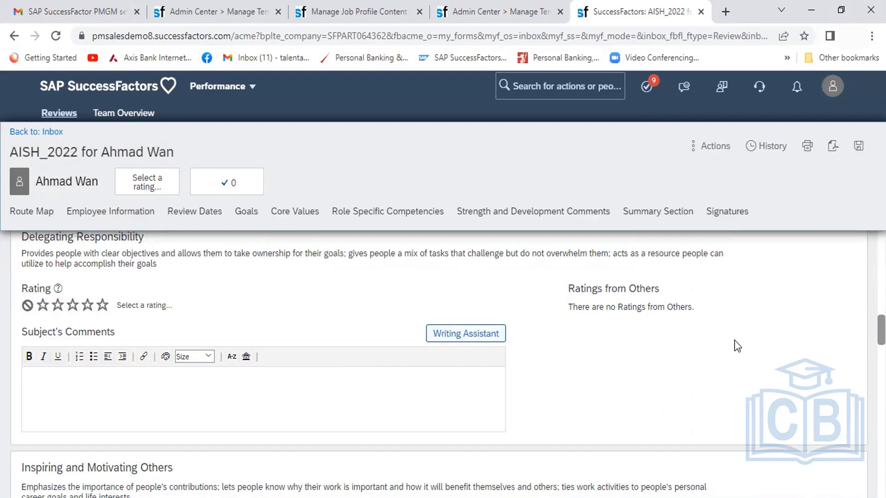
{"action": "scroll", "coordinate": [737, 346], "scroll_direction": "up", "scroll_amount": 3}
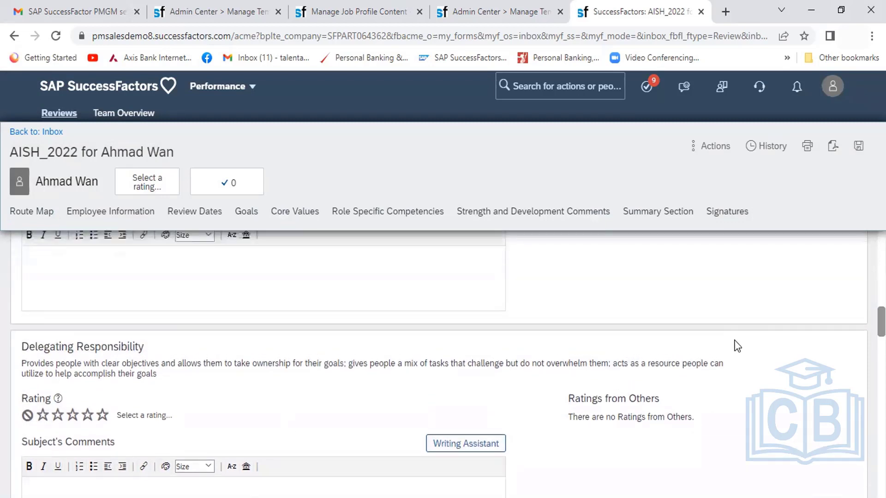
{"action": "scroll", "coordinate": [737, 346], "scroll_direction": "down", "scroll_amount": 2}
{"action": "scroll", "coordinate": [736, 346], "scroll_direction": "up", "scroll_amount": 3}
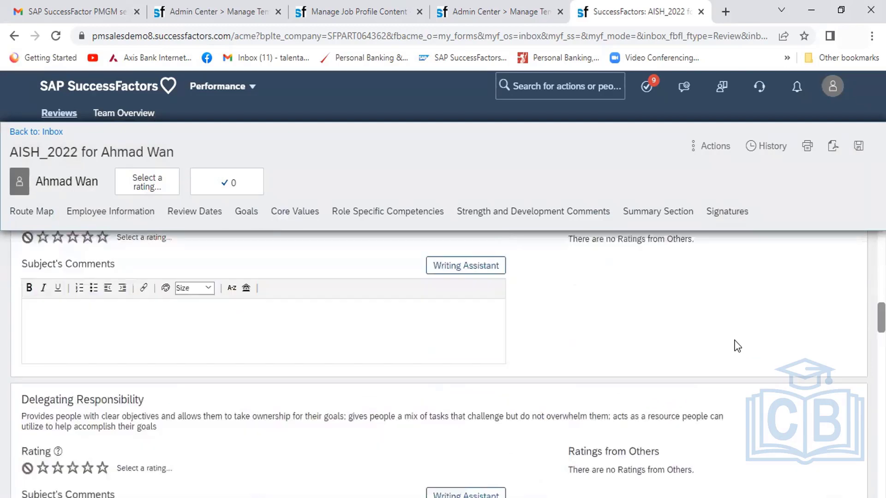
{"action": "scroll", "coordinate": [737, 346], "scroll_direction": "up", "scroll_amount": 6}
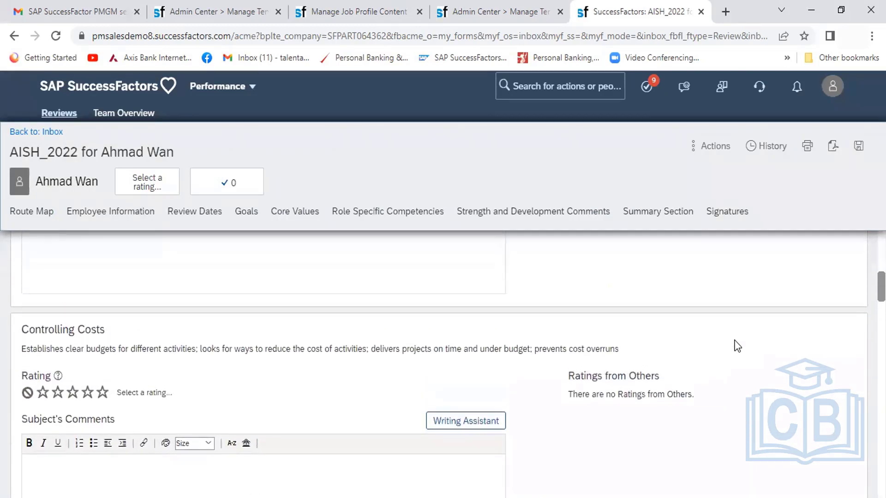
{"action": "scroll", "coordinate": [737, 346], "scroll_direction": "up", "scroll_amount": 6}
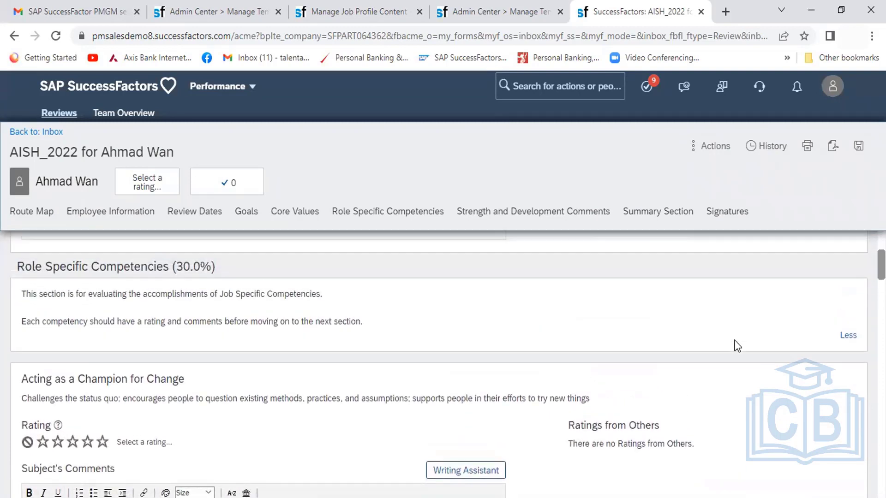
{"action": "scroll", "coordinate": [737, 346], "scroll_direction": "up", "scroll_amount": 2}
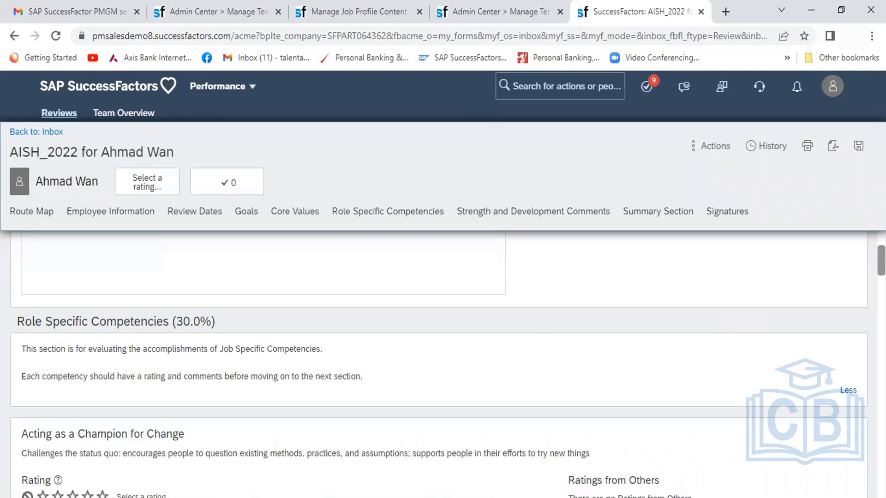
- End the proxy session and return to the original account
{"action": "left_click", "coordinate": [832, 87]}
{"action": "left_click", "coordinate": [648, 153]}
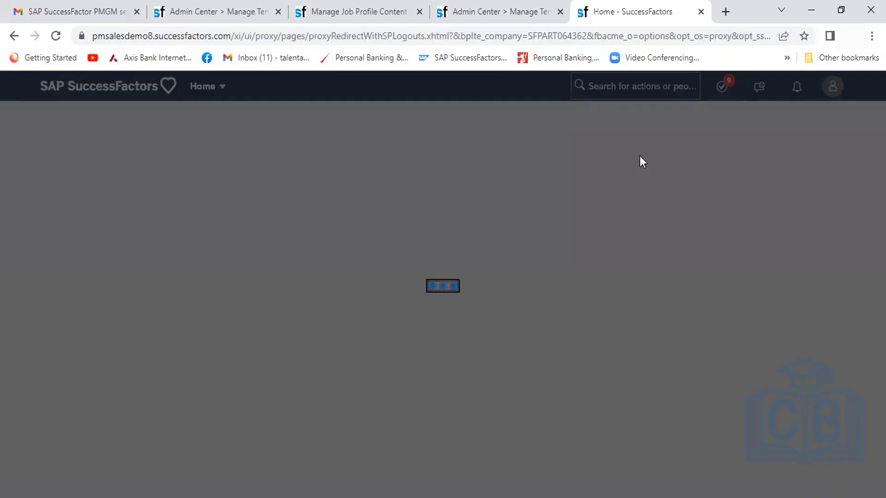